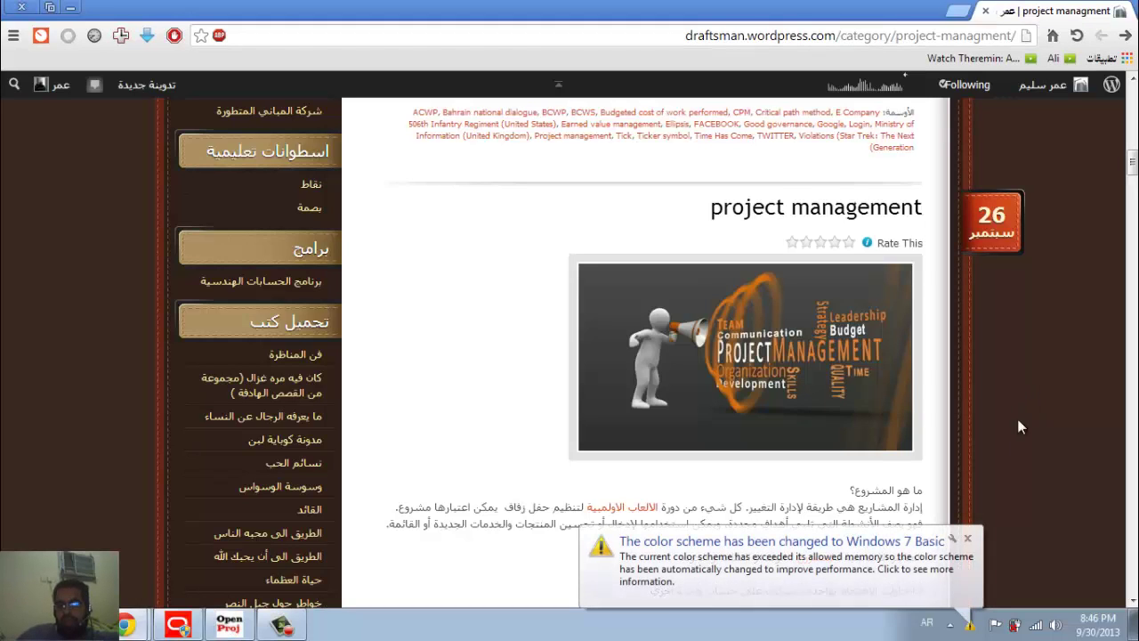
Dismiss the color scheme notification and look through the project management article on the blog.
{"action": "left_click", "coordinate": [967, 537]}
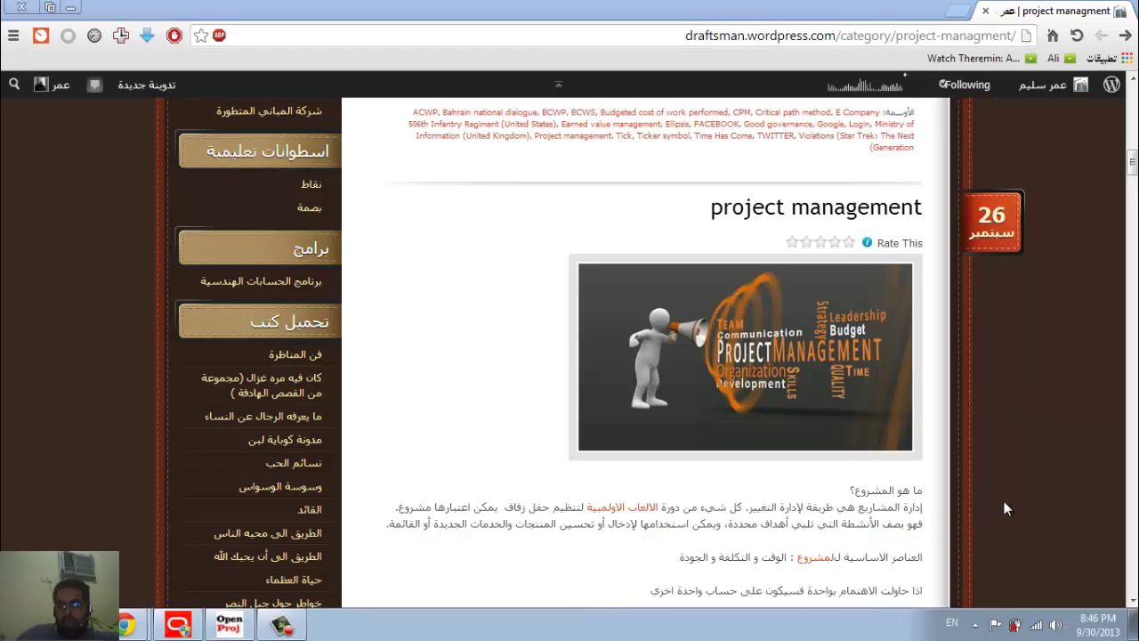
{"action": "scroll", "coordinate": [1004, 501], "scroll_direction": "down", "scroll_amount": 2}
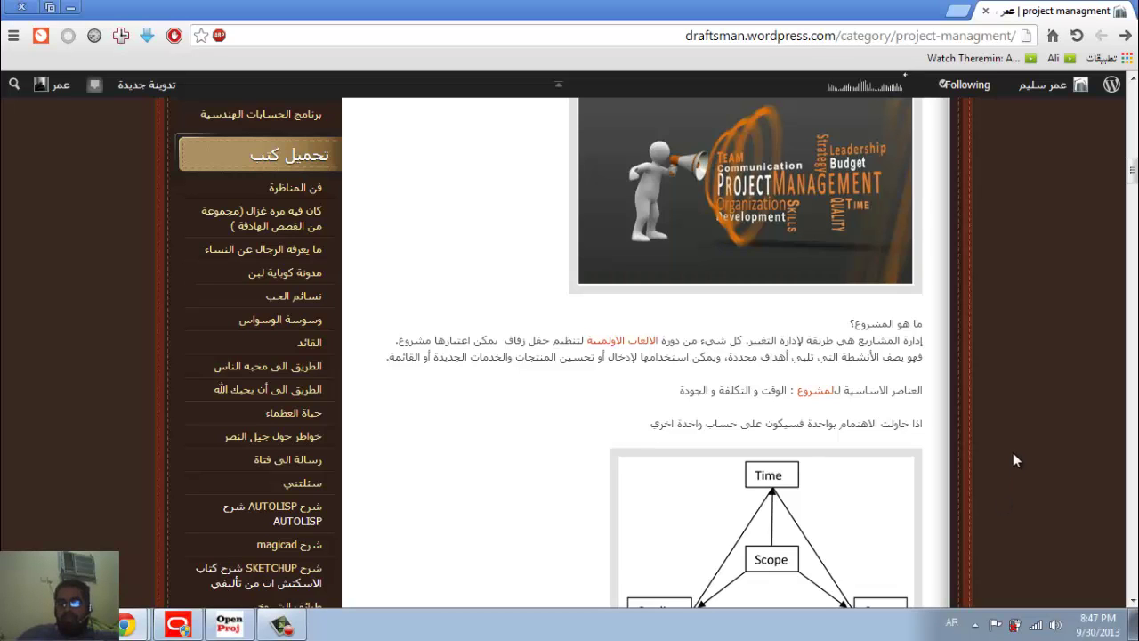
{"action": "scroll", "coordinate": [1013, 447], "scroll_direction": "down", "scroll_amount": 2}
{"action": "scroll", "coordinate": [1013, 447], "scroll_direction": "up", "scroll_amount": 3}
{"action": "scroll", "coordinate": [1013, 447], "scroll_direction": "down", "scroll_amount": 2}
{"action": "scroll", "coordinate": [362, 545], "scroll_direction": "up", "scroll_amount": 3}
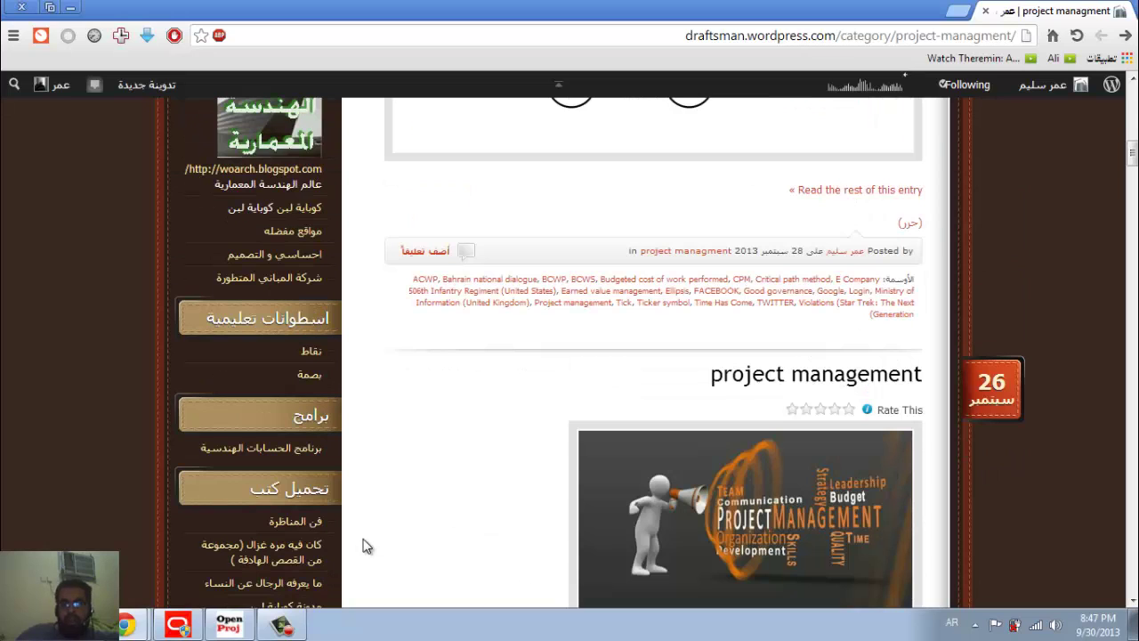
Look at the resource and Gantt views of the empty project in OpenProj, and return to Primavera P6.
{"action": "left_click", "coordinate": [178, 625]}
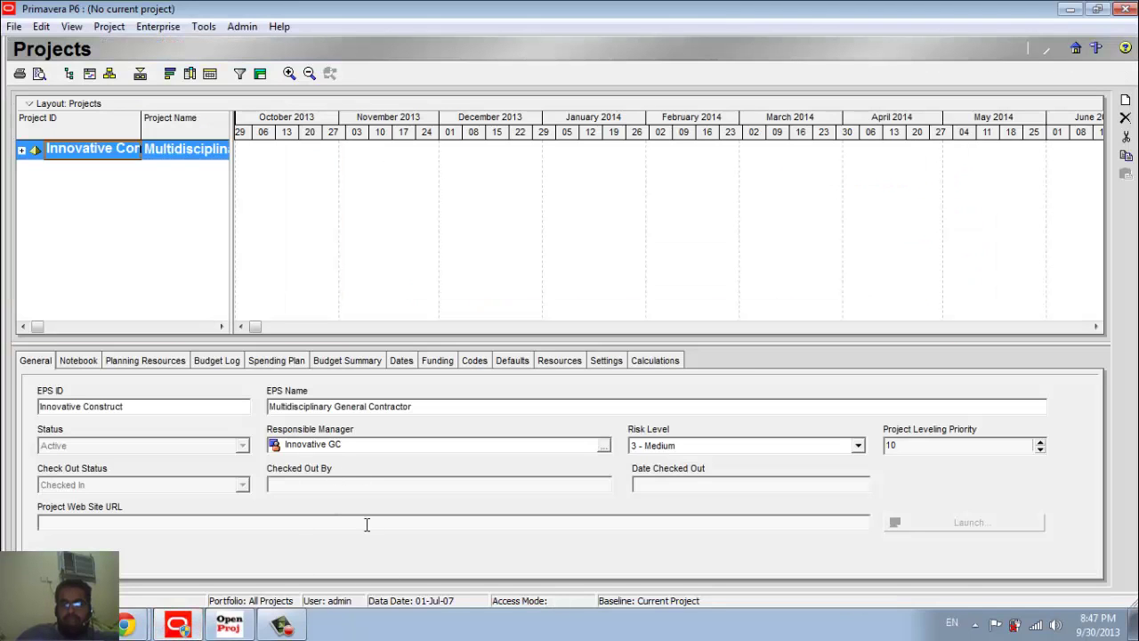
{"action": "left_click", "coordinate": [230, 626]}
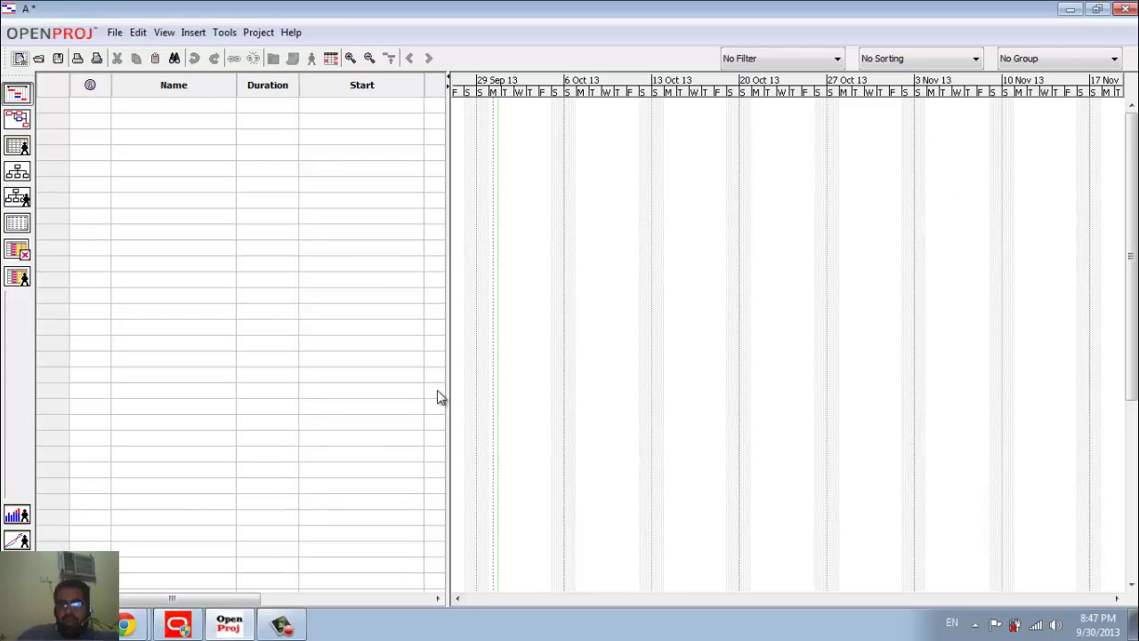
{"action": "left_click", "coordinate": [17, 142]}
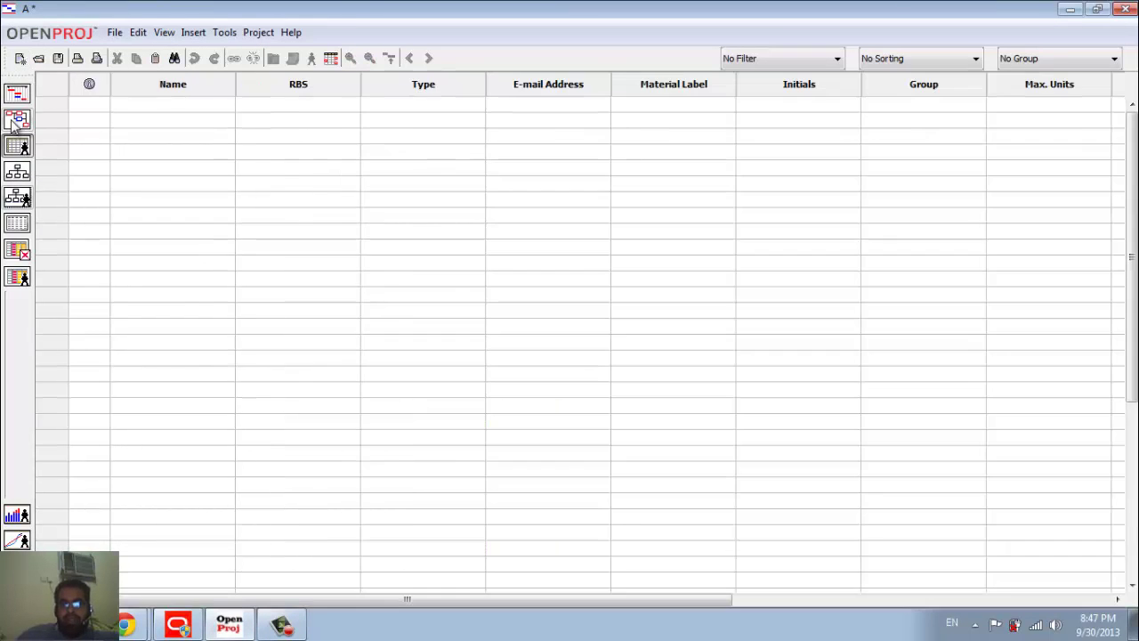
{"action": "left_click", "coordinate": [17, 120]}
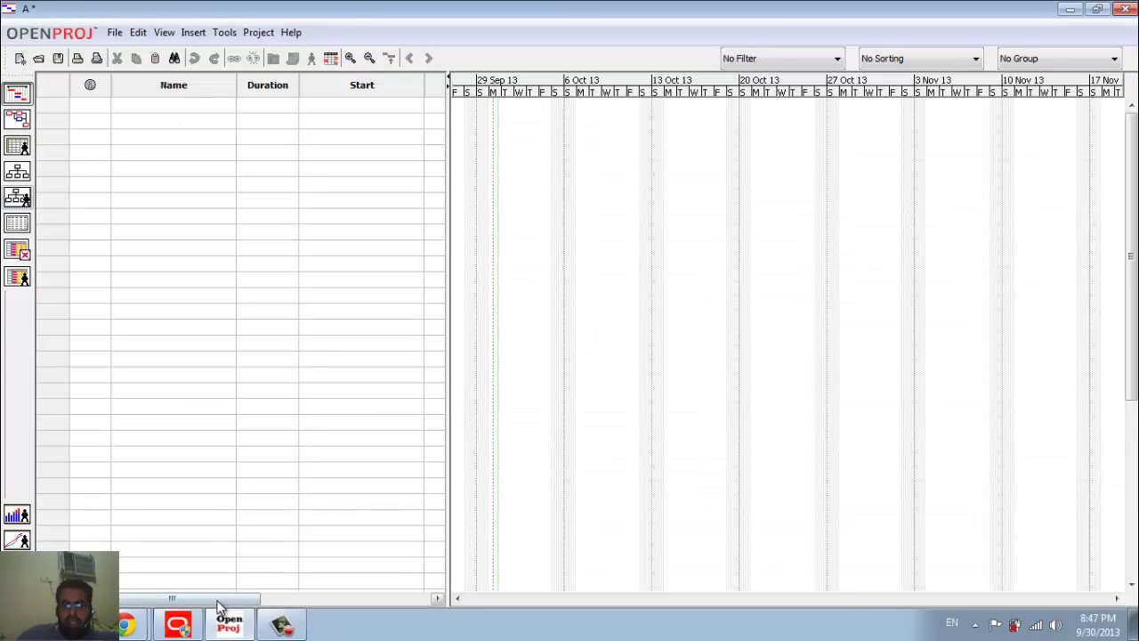
{"action": "left_click", "coordinate": [178, 623]}
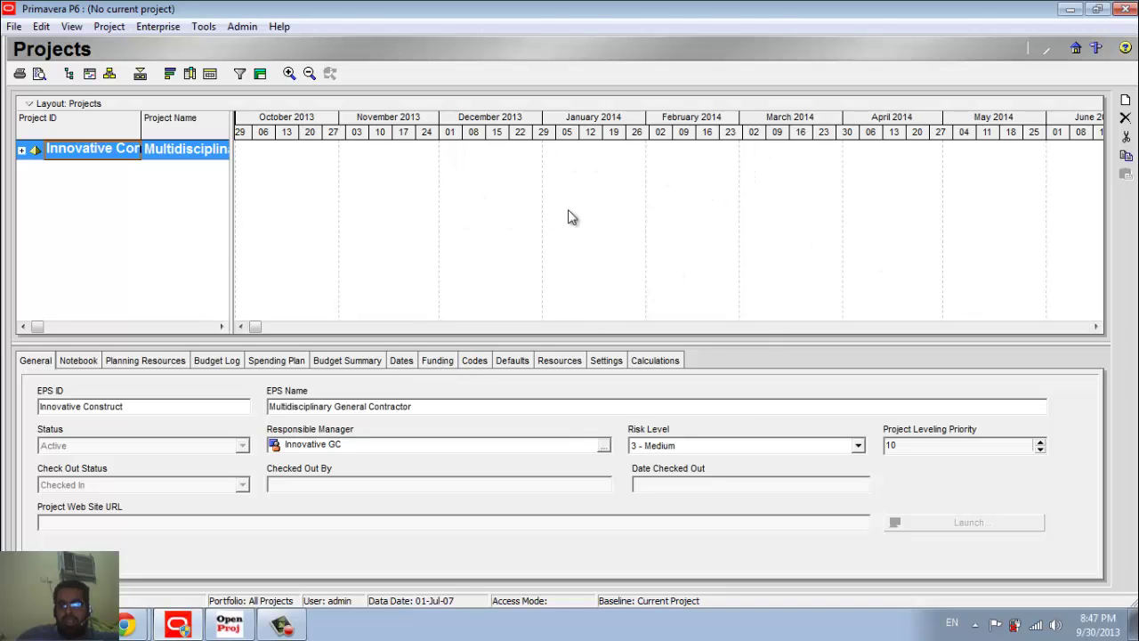
Show the navigation bar button text, the directory and the command bar button text in the Projects window.
{"action": "right_click", "coordinate": [1128, 215]}
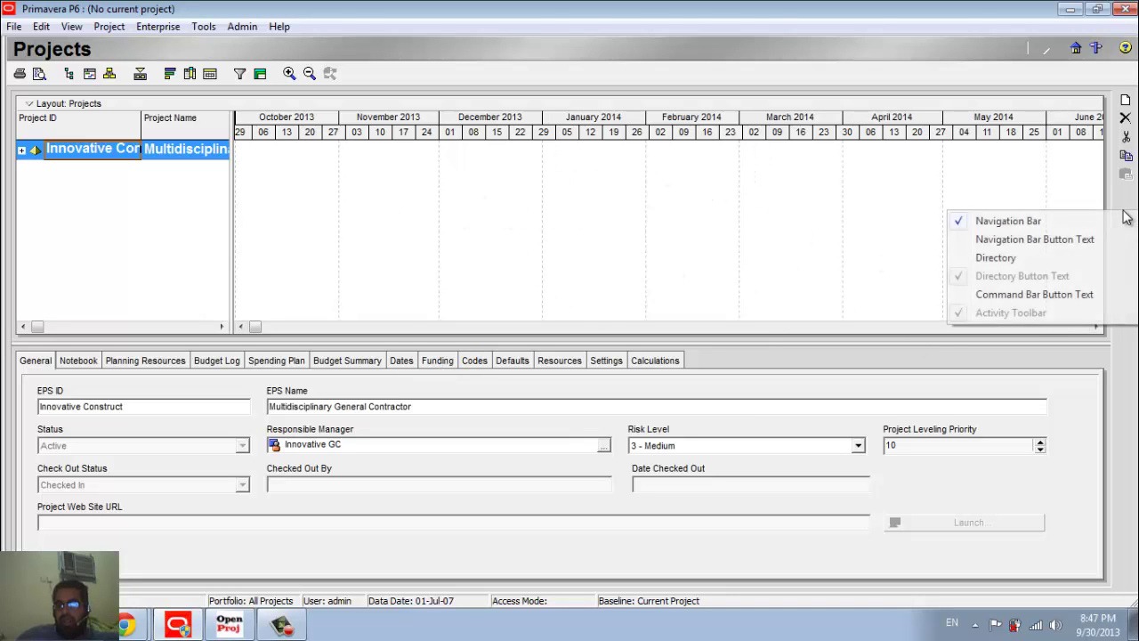
{"action": "left_click", "coordinate": [1050, 240]}
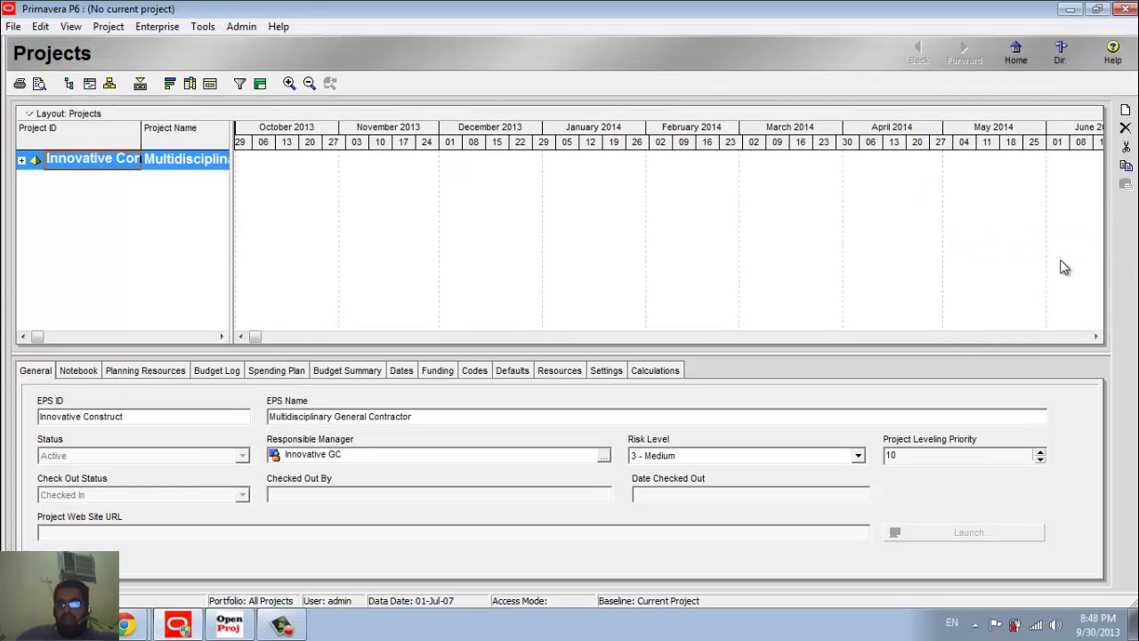
{"action": "right_click", "coordinate": [1129, 246]}
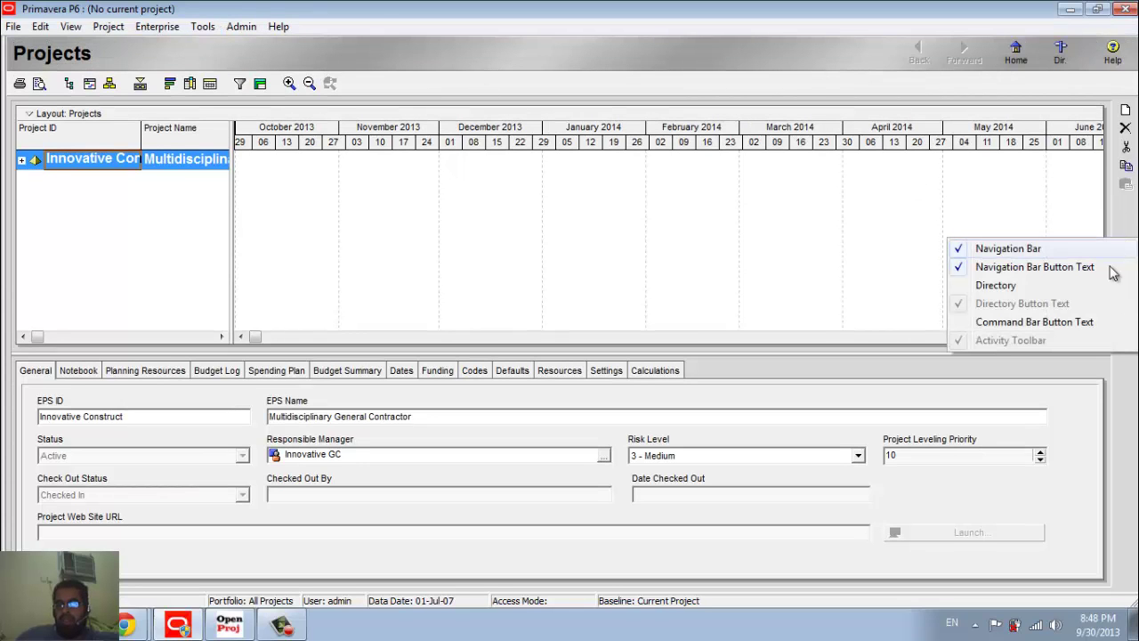
{"action": "left_click", "coordinate": [996, 288]}
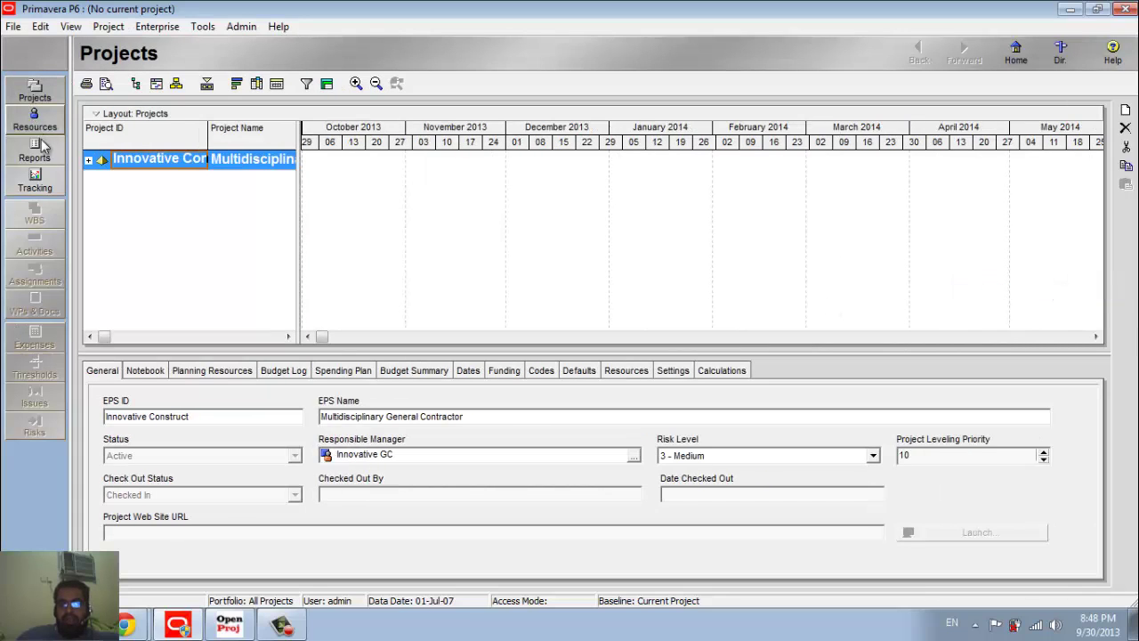
{"action": "right_click", "coordinate": [1123, 289]}
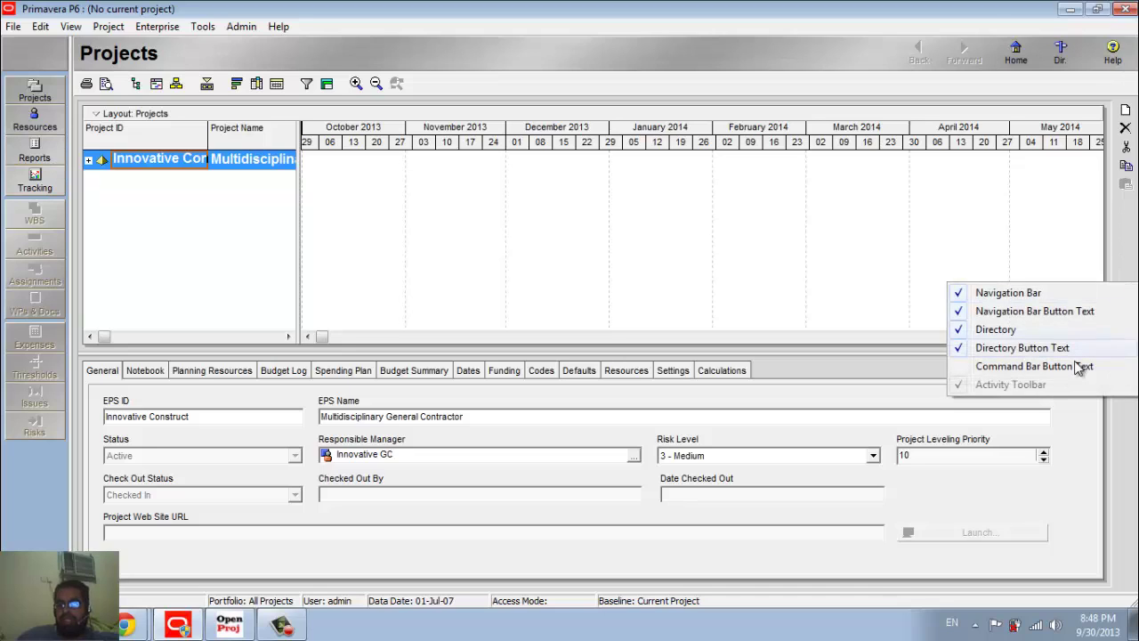
{"action": "left_click", "coordinate": [1021, 368]}
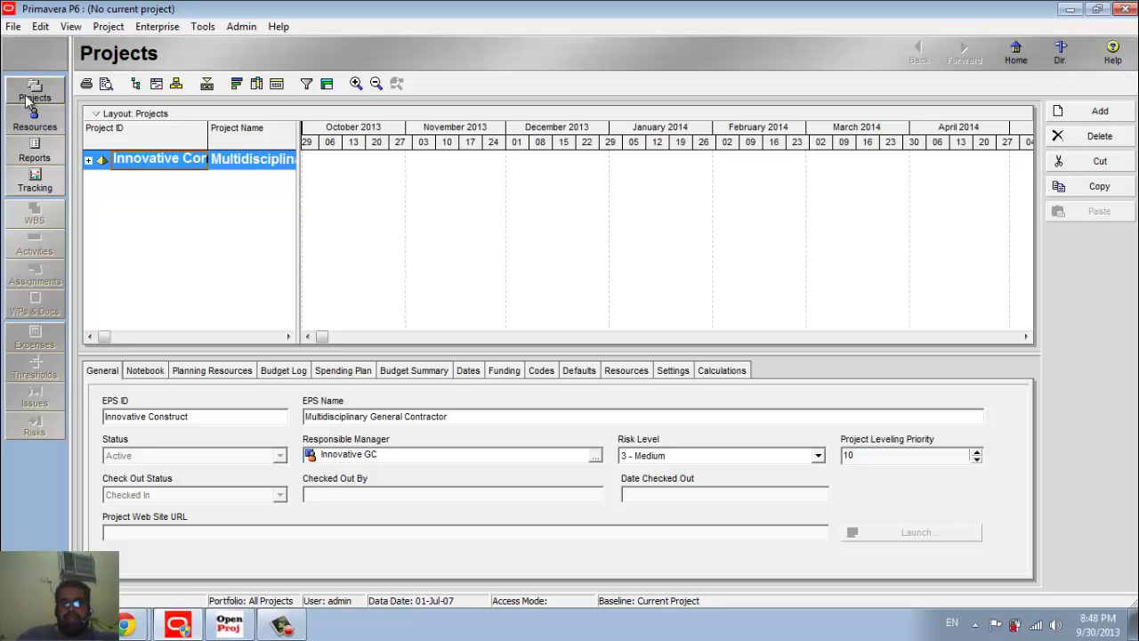
Add a new project under the Multidisciplinary General Contractor EPS, keeping NEWPROJ as its ID and naming it BIM.
{"action": "right_click", "coordinate": [102, 188]}
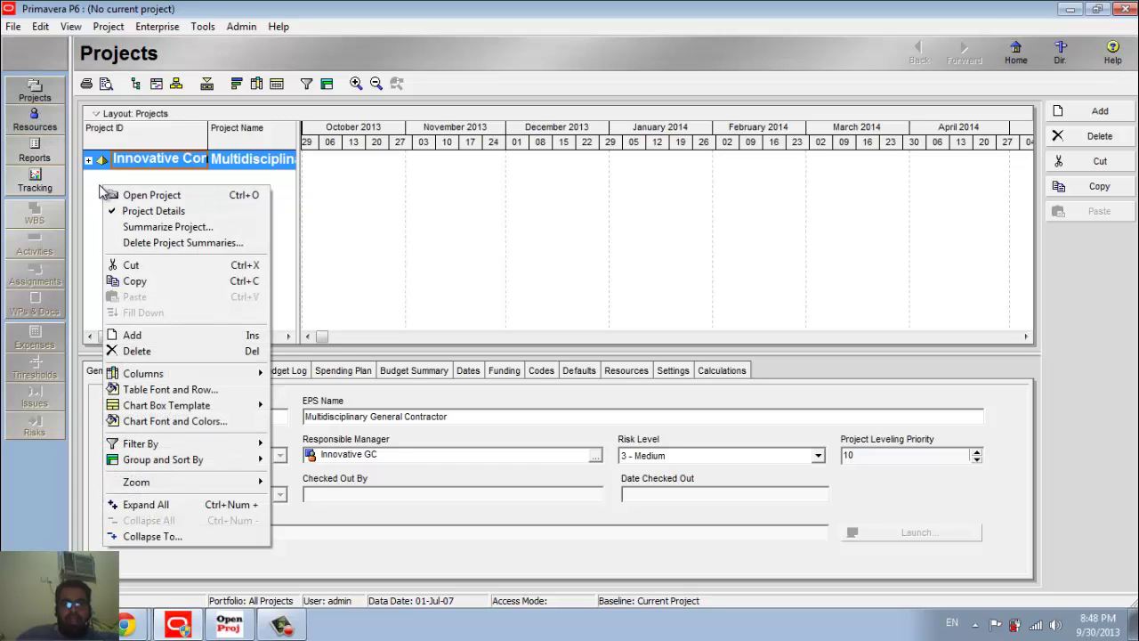
{"action": "left_click", "coordinate": [25, 96]}
{"action": "right_click", "coordinate": [121, 202]}
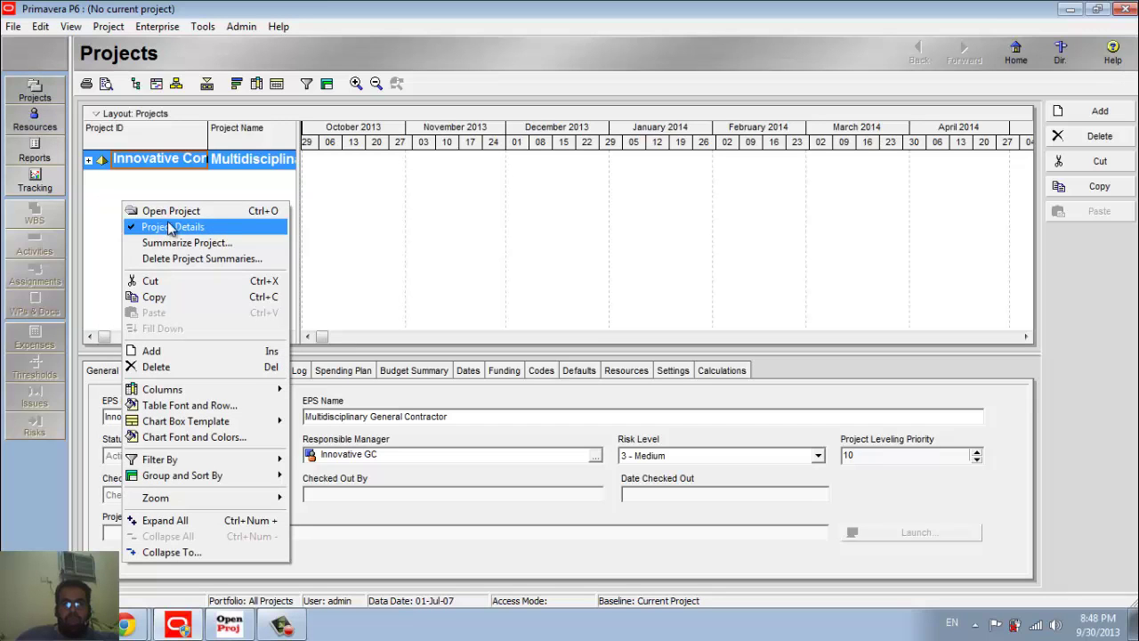
{"action": "left_click", "coordinate": [199, 351]}
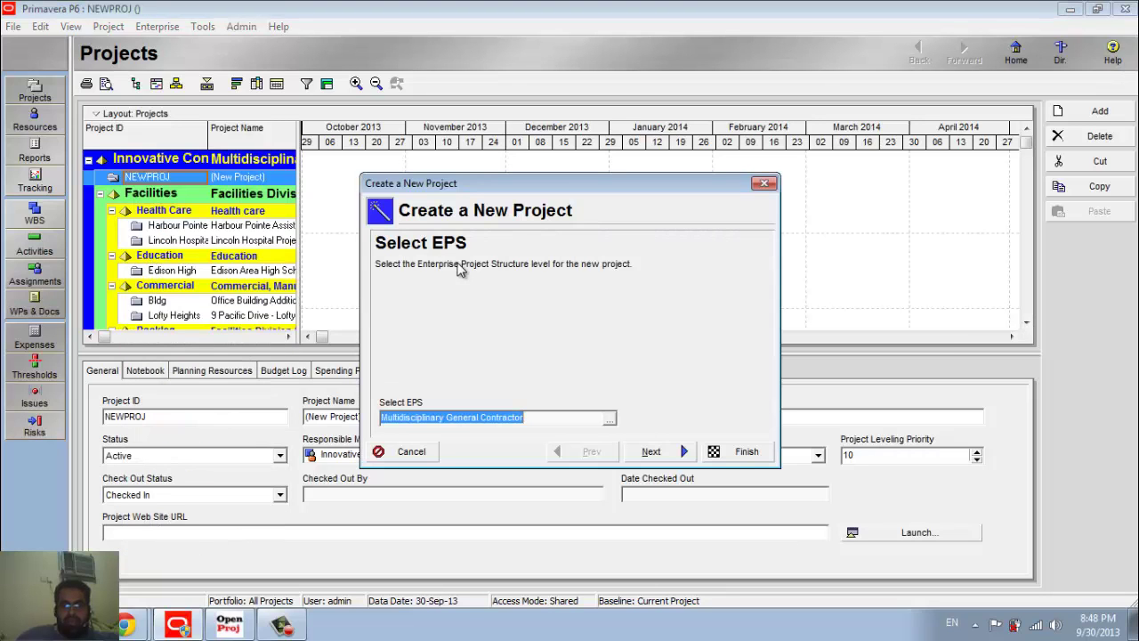
{"action": "left_click", "coordinate": [649, 452]}
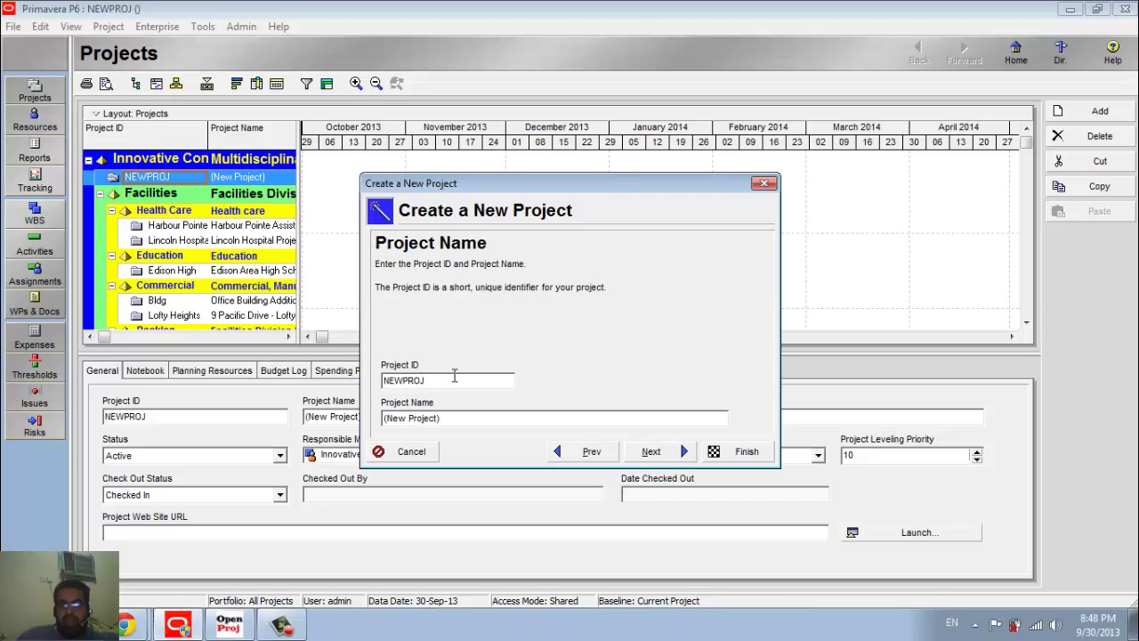
{"action": "left_click_drag", "start_coordinate": [449, 418], "coordinate": [382, 418]}
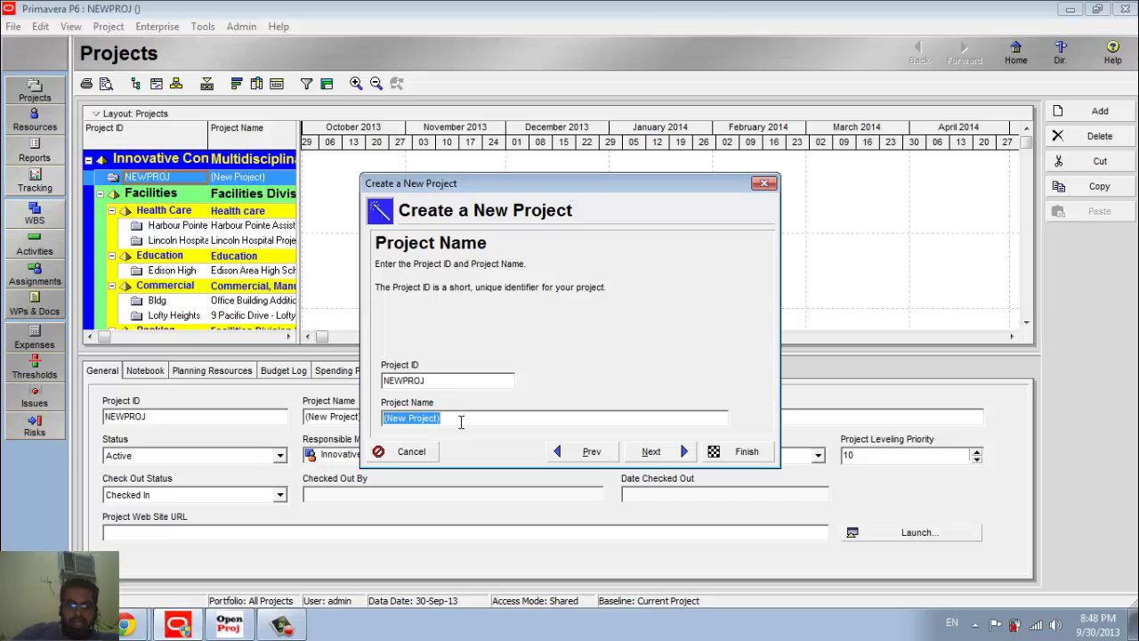
{"action": "type", "text": "BIM"}
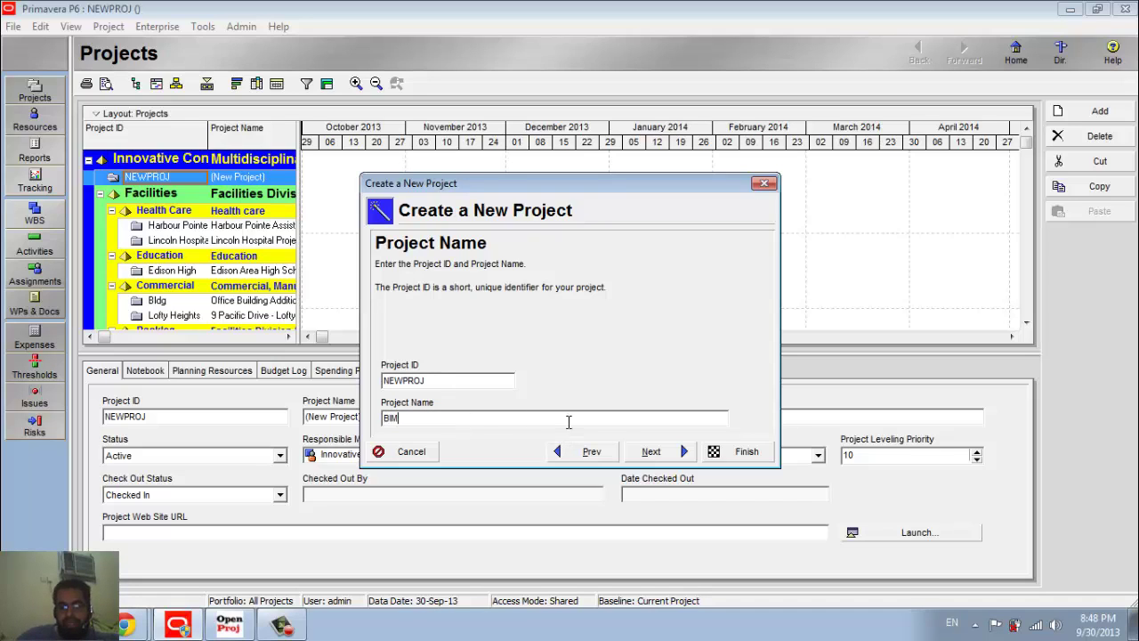
{"action": "left_click", "coordinate": [649, 452]}
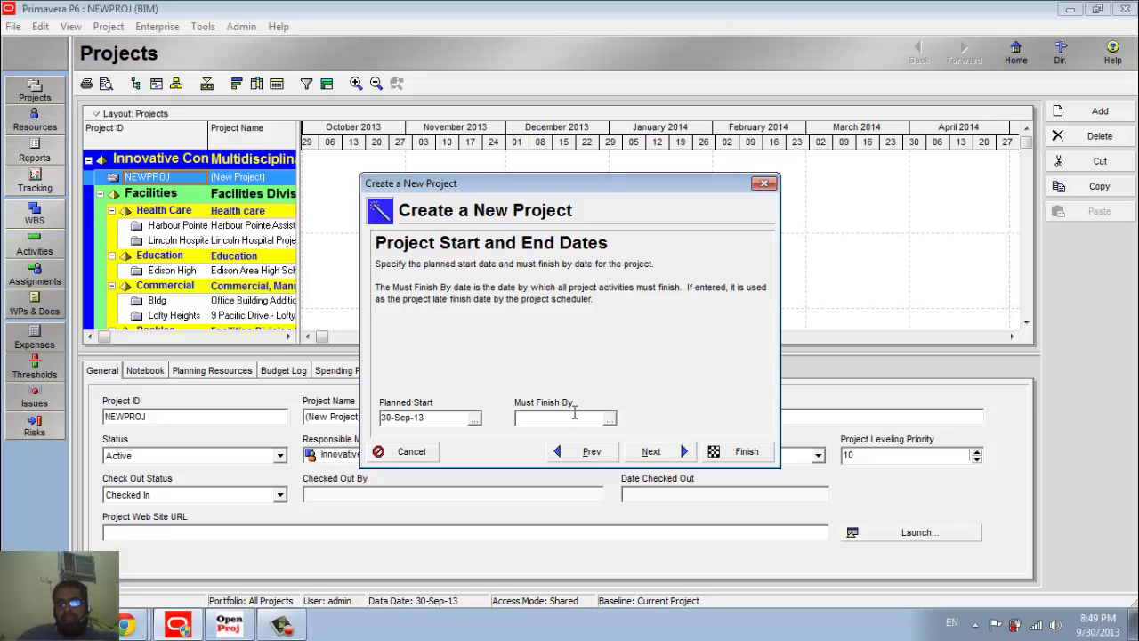
Finish creating the project with planned start 30-Sep-13, responsible manager Innovative GC and rate type Price / Unit.
{"action": "left_click", "coordinate": [674, 454]}
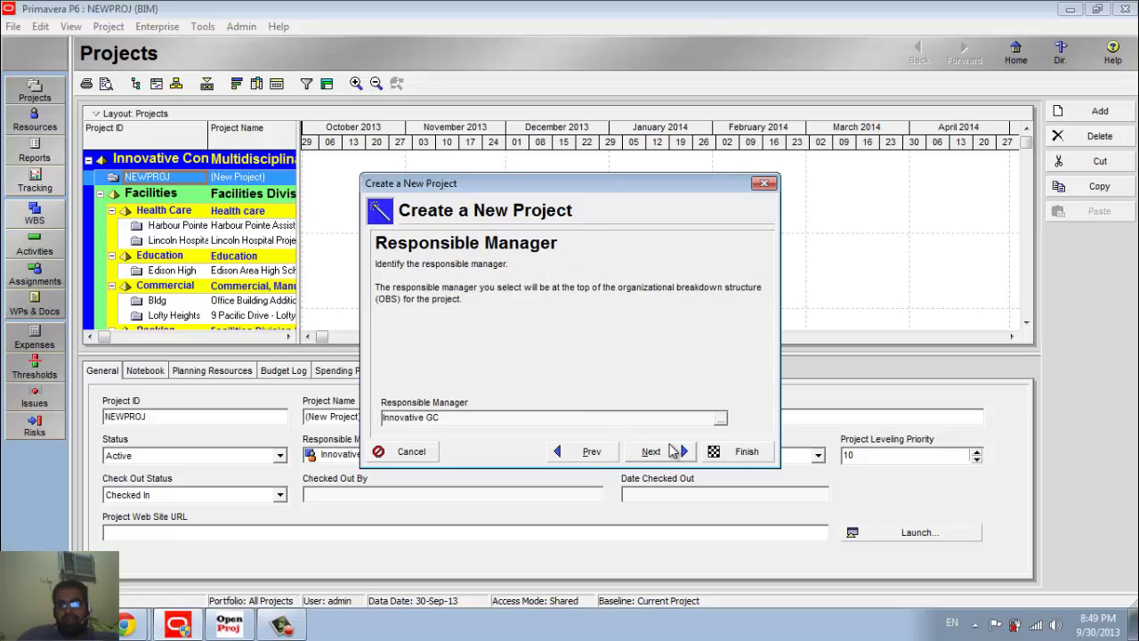
{"action": "left_click", "coordinate": [673, 453]}
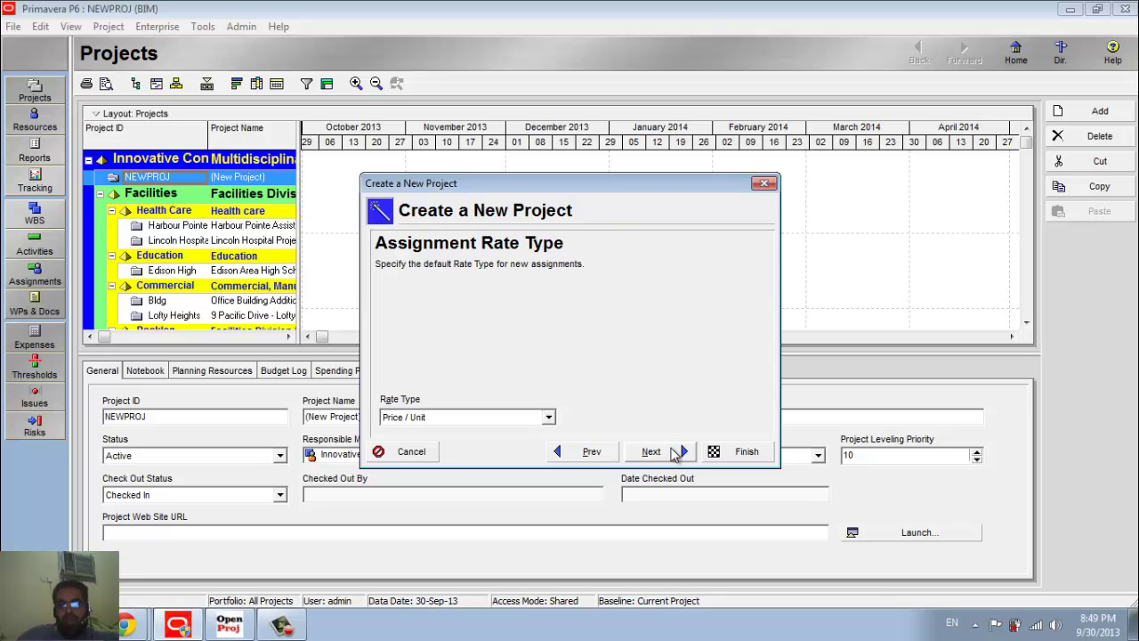
{"action": "left_click", "coordinate": [674, 454]}
{"action": "left_click", "coordinate": [674, 454]}
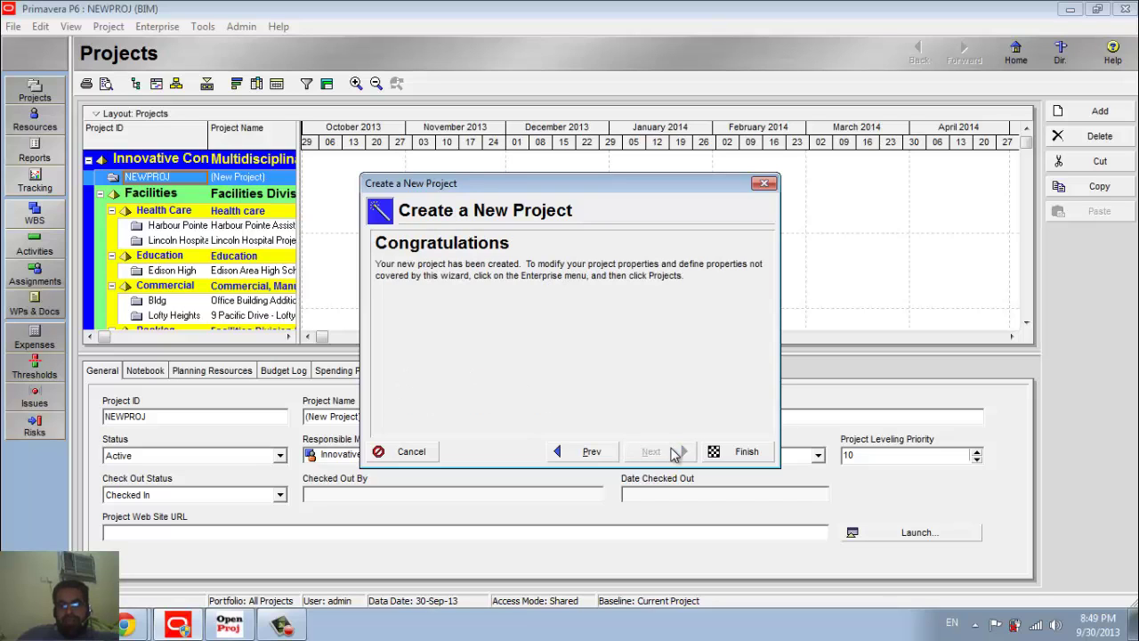
{"action": "left_click", "coordinate": [744, 452]}
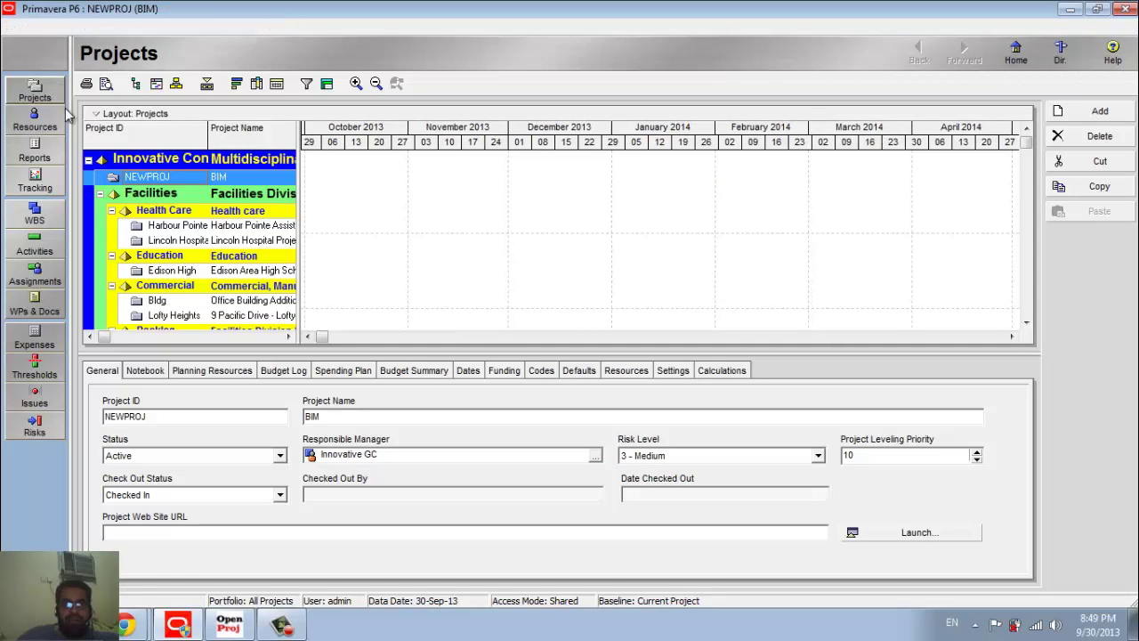
Collapse the Facilities group, open the BIM project and start a new activity in it.
{"action": "double_click", "coordinate": [105, 194]}
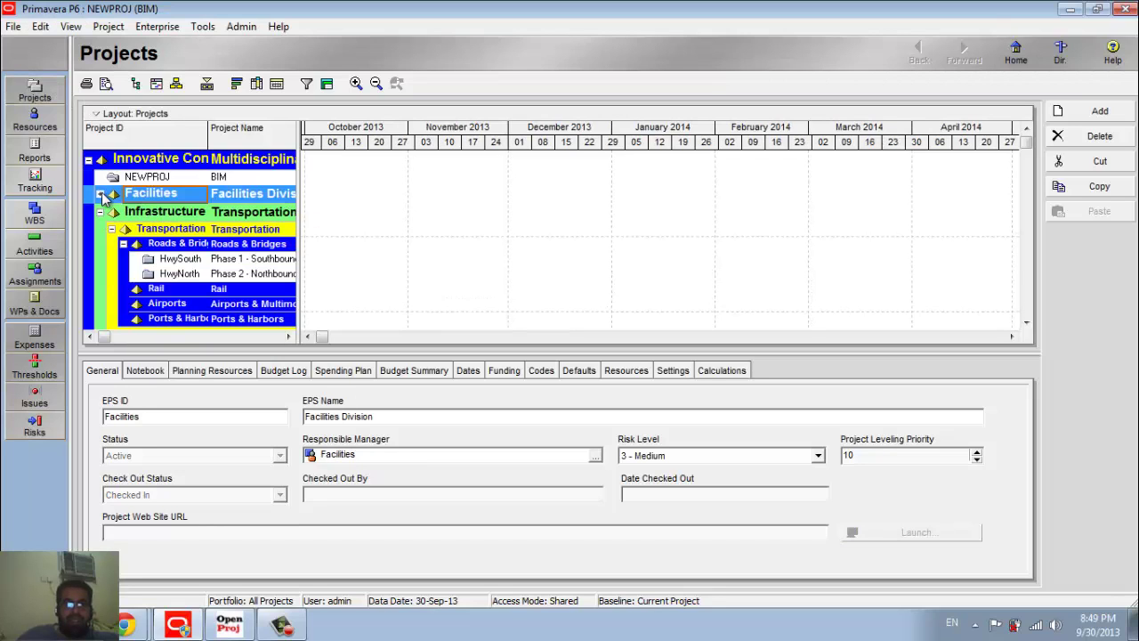
{"action": "left_click", "coordinate": [151, 178]}
{"action": "right_click", "coordinate": [157, 181]}
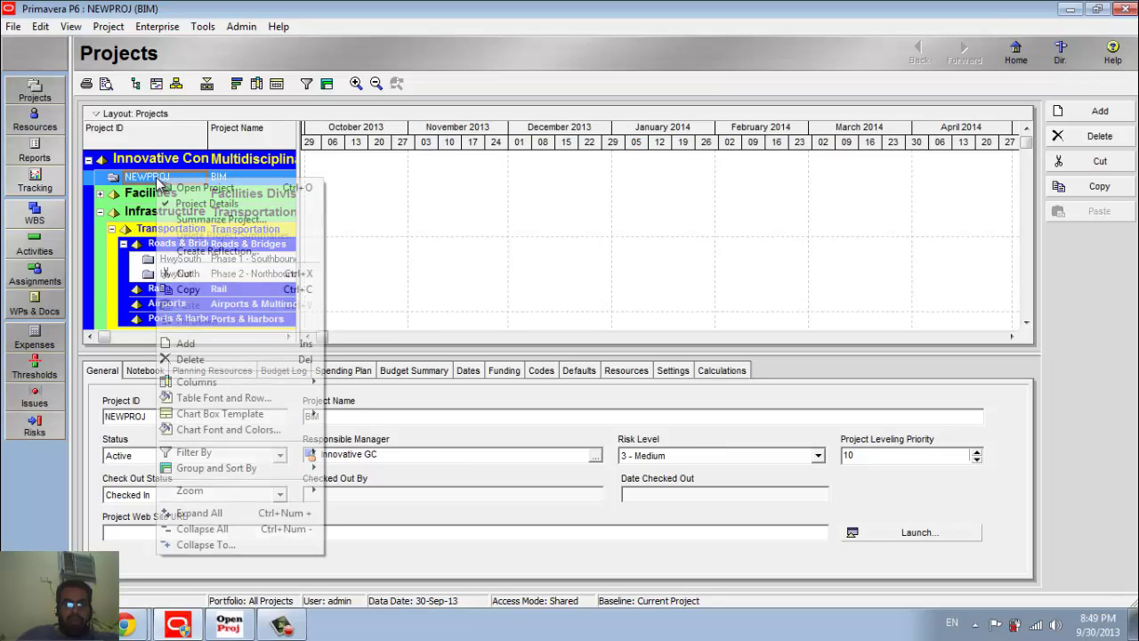
{"action": "left_click", "coordinate": [136, 177]}
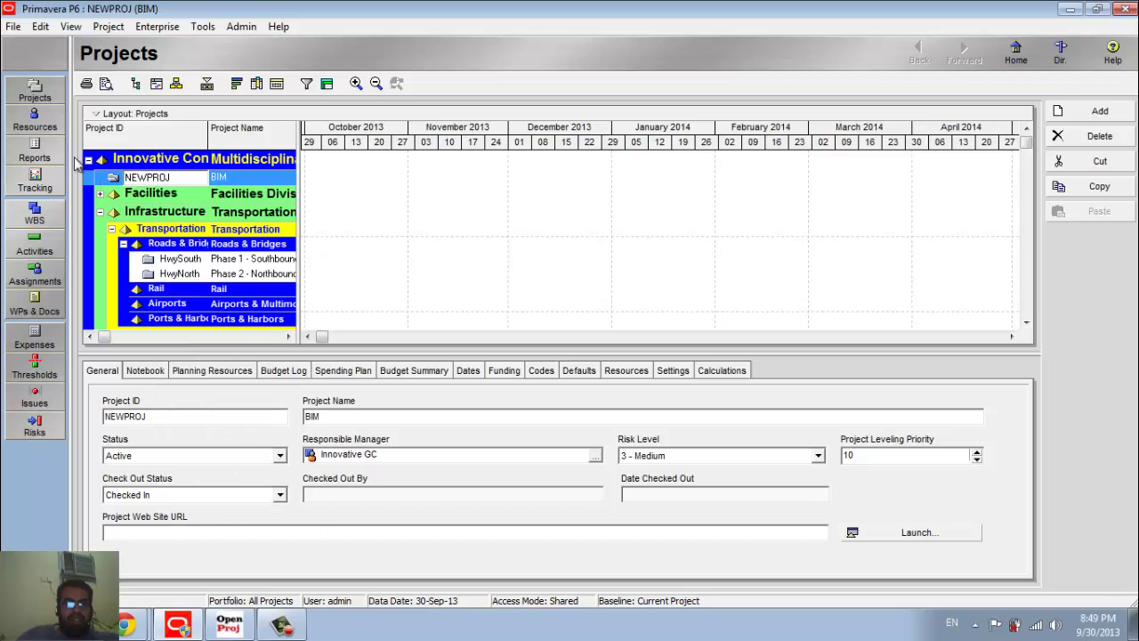
{"action": "left_click", "coordinate": [35, 121]}
{"action": "left_click", "coordinate": [44, 91]}
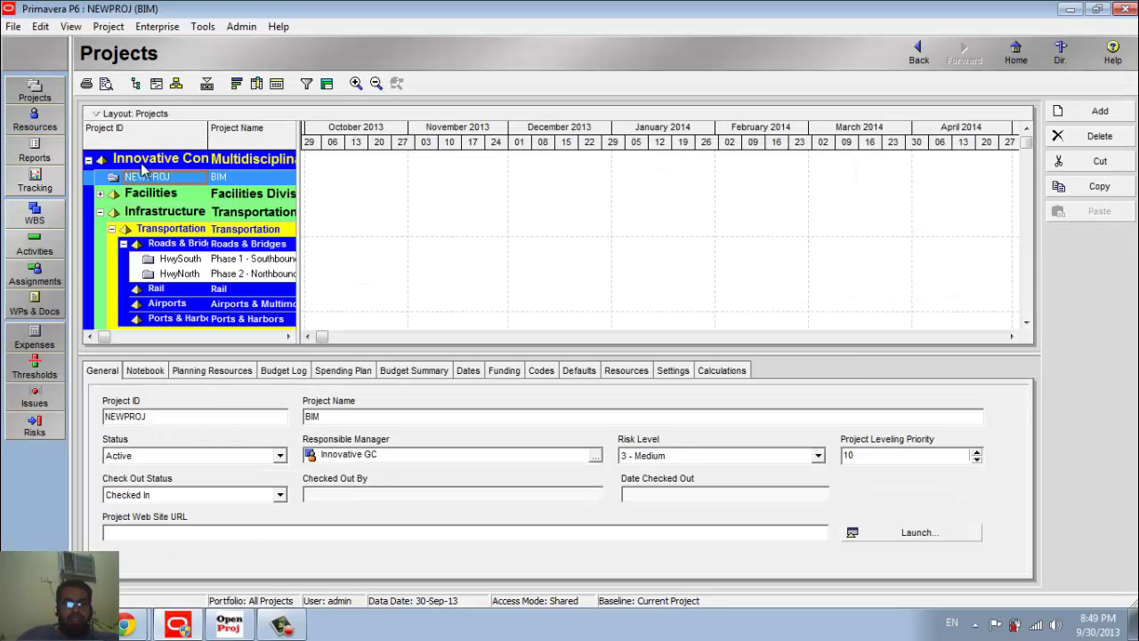
{"action": "right_click", "coordinate": [149, 177]}
{"action": "left_click", "coordinate": [177, 186]}
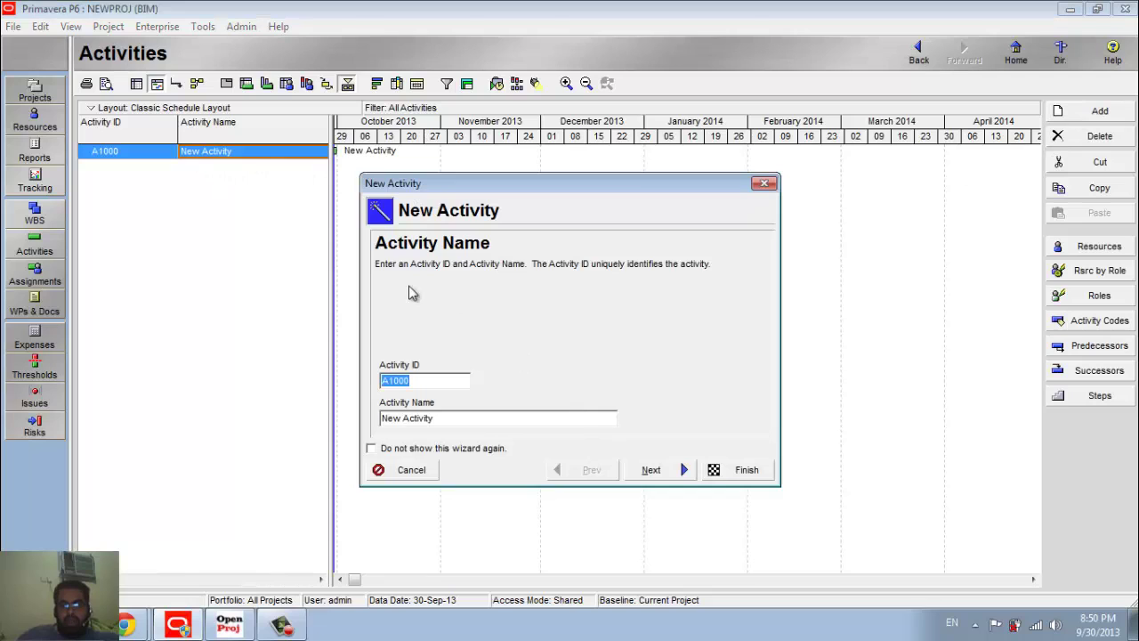
Keep activity ID A1000, name New Activity, WBS NEWPROJ BIM and type Task Dependent, and assign no resources.
{"action": "left_click", "coordinate": [657, 475]}
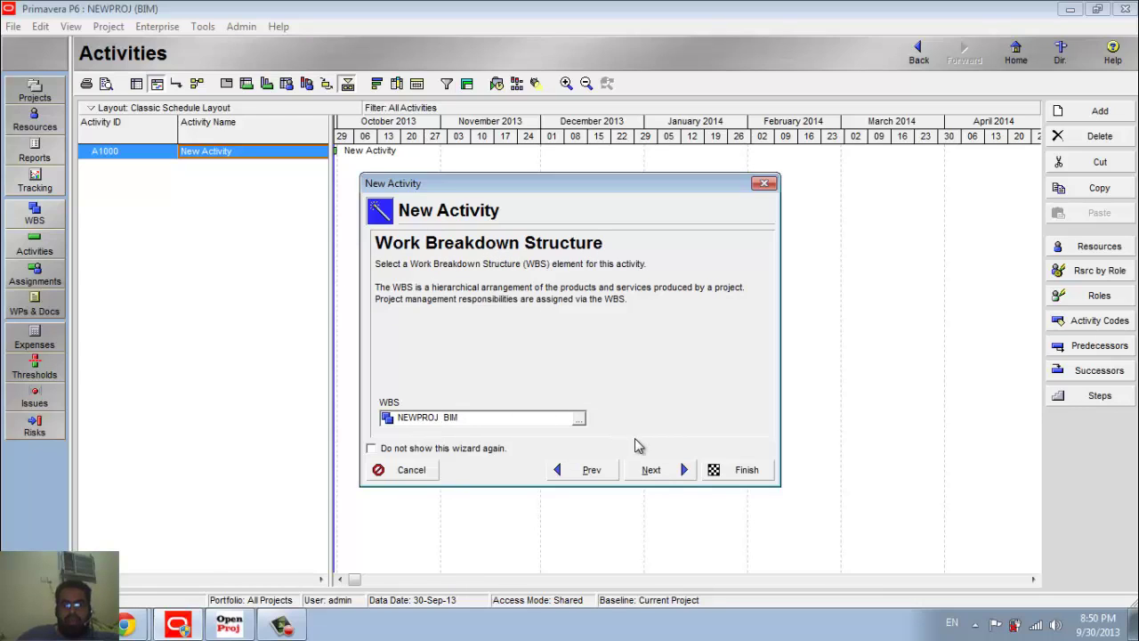
{"action": "left_click", "coordinate": [653, 470]}
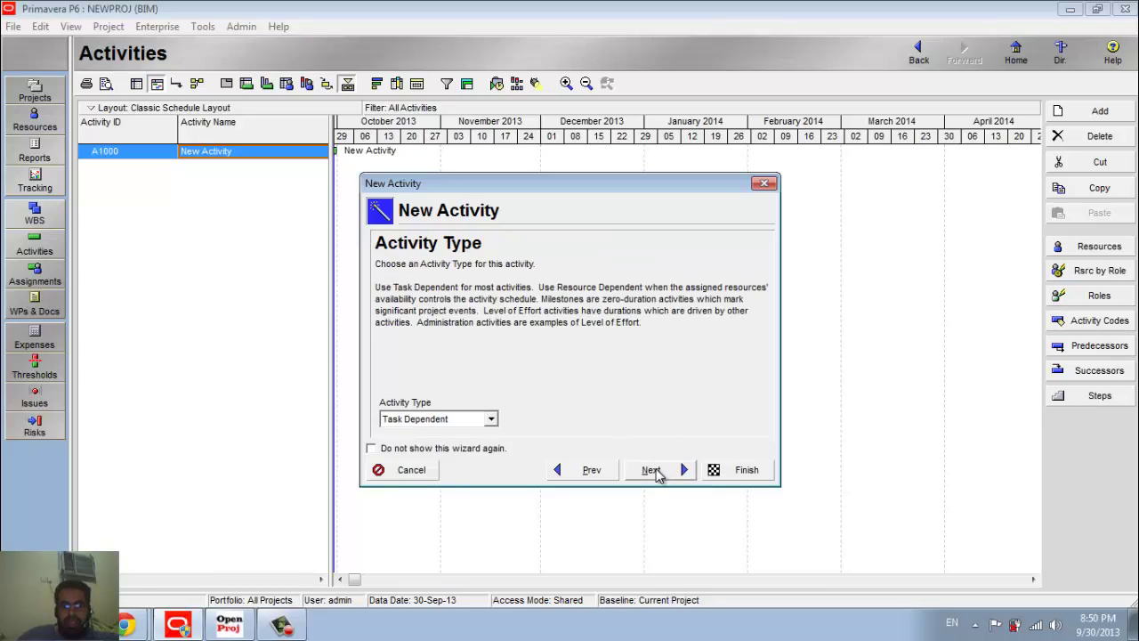
{"action": "left_click", "coordinate": [652, 470]}
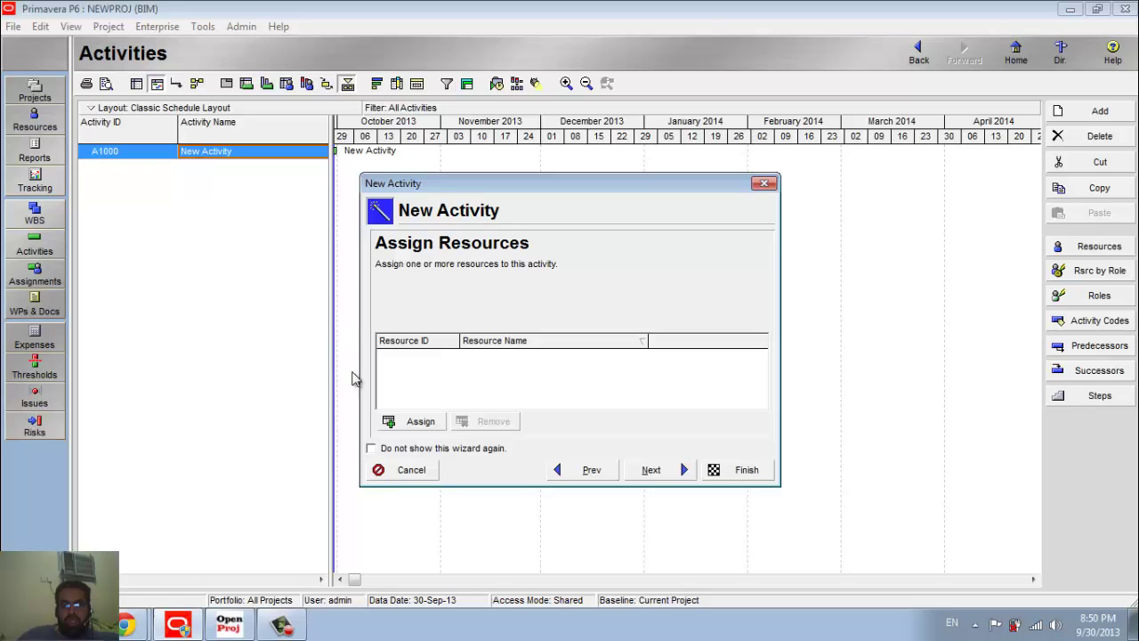
{"action": "left_click", "coordinate": [422, 423]}
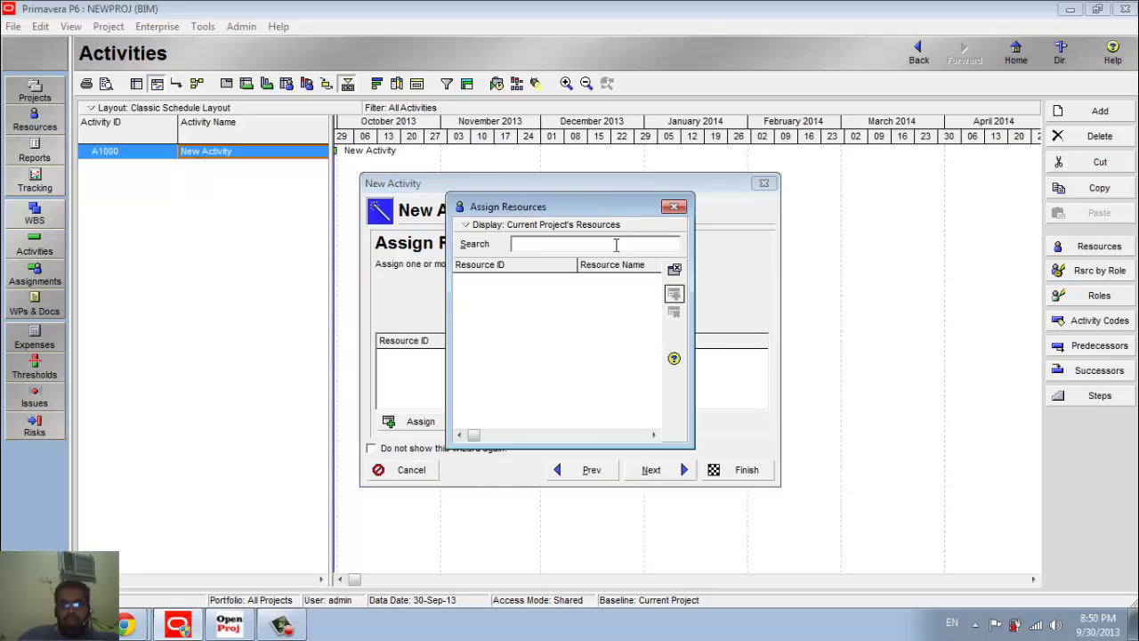
{"action": "left_click", "coordinate": [674, 207]}
{"action": "left_click", "coordinate": [682, 470]}
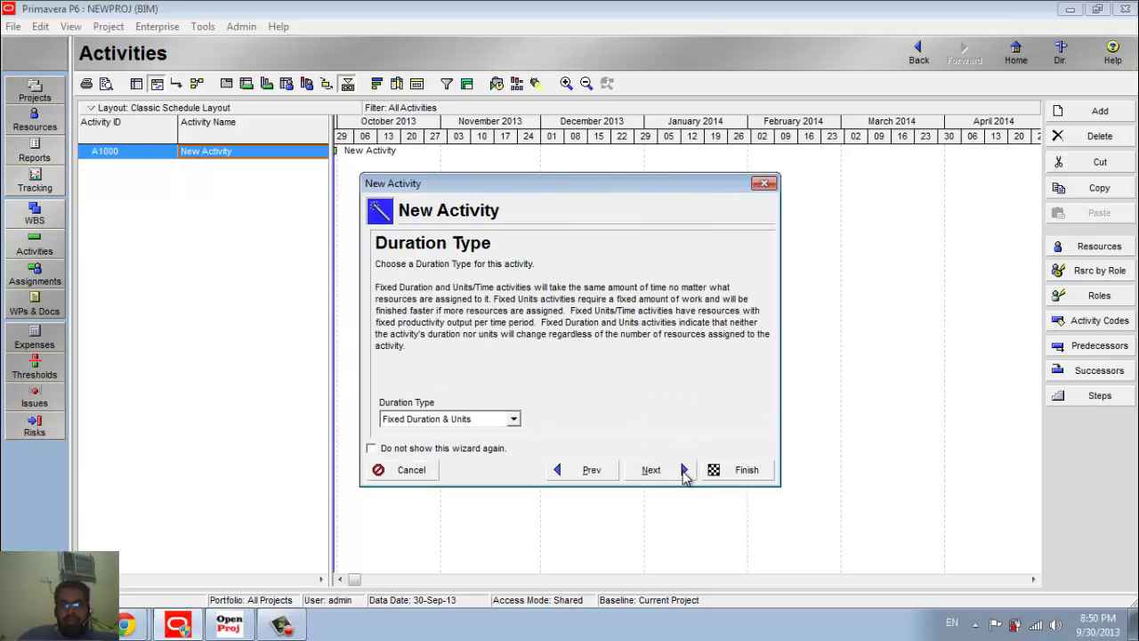
Finish creating the activity with duration type Fixed Duration & Units, zero labor and nonlabor units, duration 1, no relationships and no further details.
{"action": "left_click", "coordinate": [683, 472]}
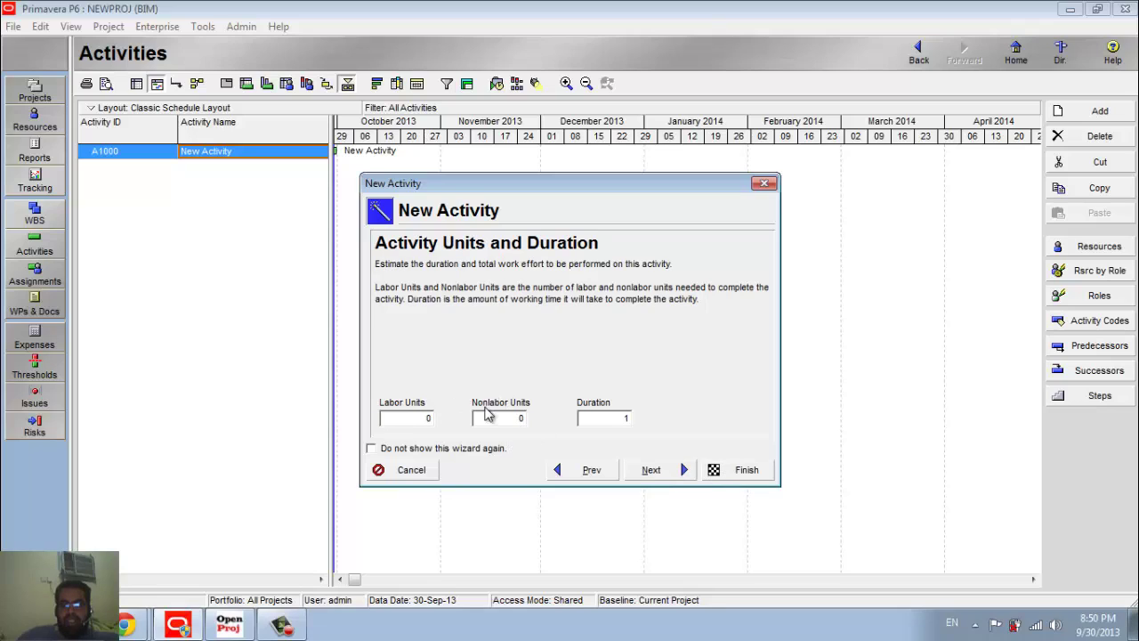
{"action": "left_click", "coordinate": [659, 472]}
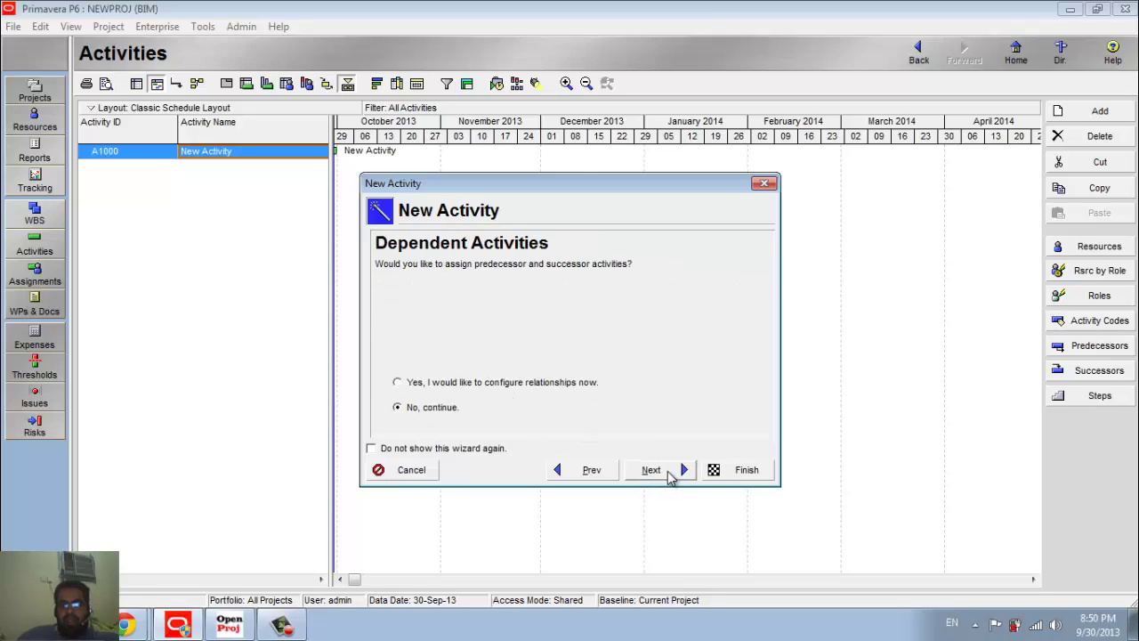
{"action": "left_click", "coordinate": [658, 472]}
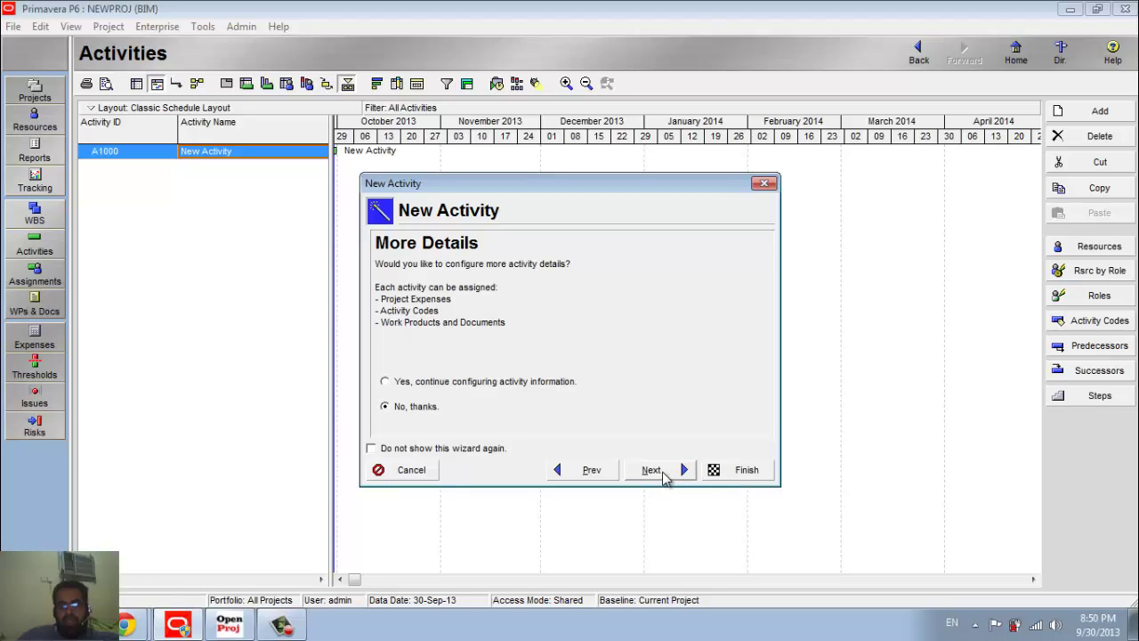
{"action": "left_click", "coordinate": [659, 472]}
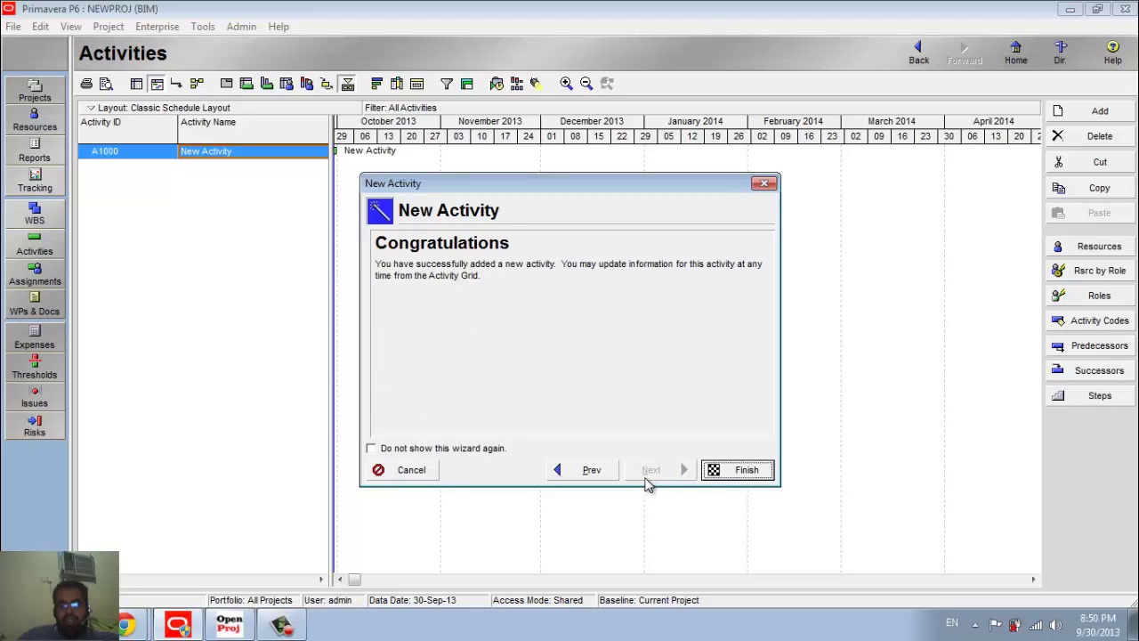
{"action": "left_click", "coordinate": [715, 472]}
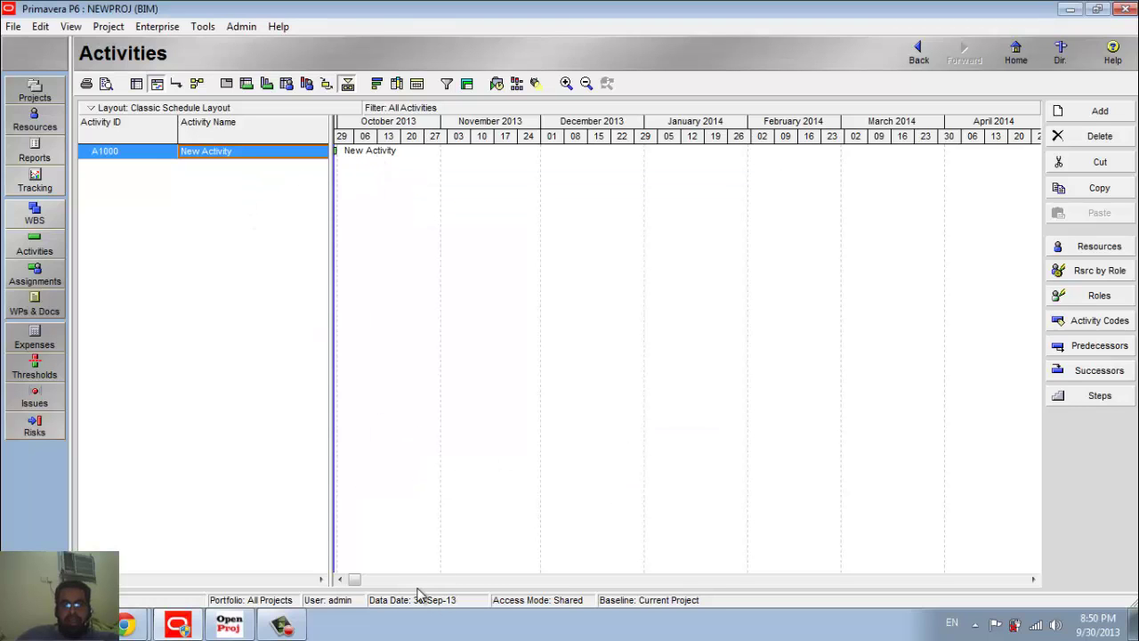
Open the enterprise resources list to view the current project's resources.
{"action": "left_click", "coordinate": [340, 580]}
{"action": "left_click", "coordinate": [340, 580]}
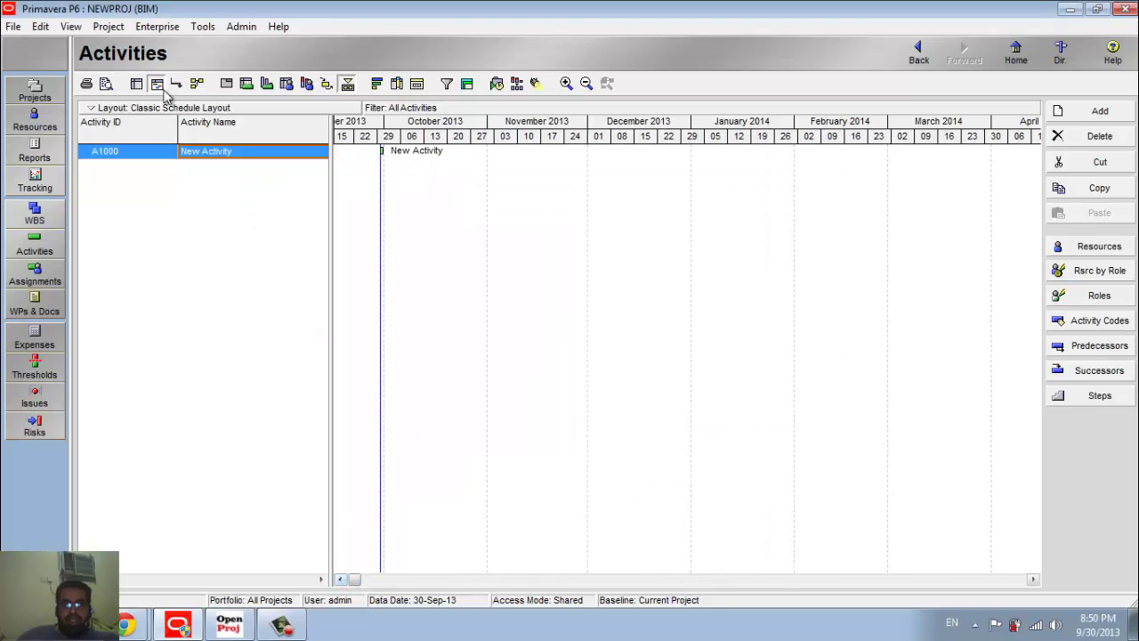
{"action": "left_click", "coordinate": [169, 27]}
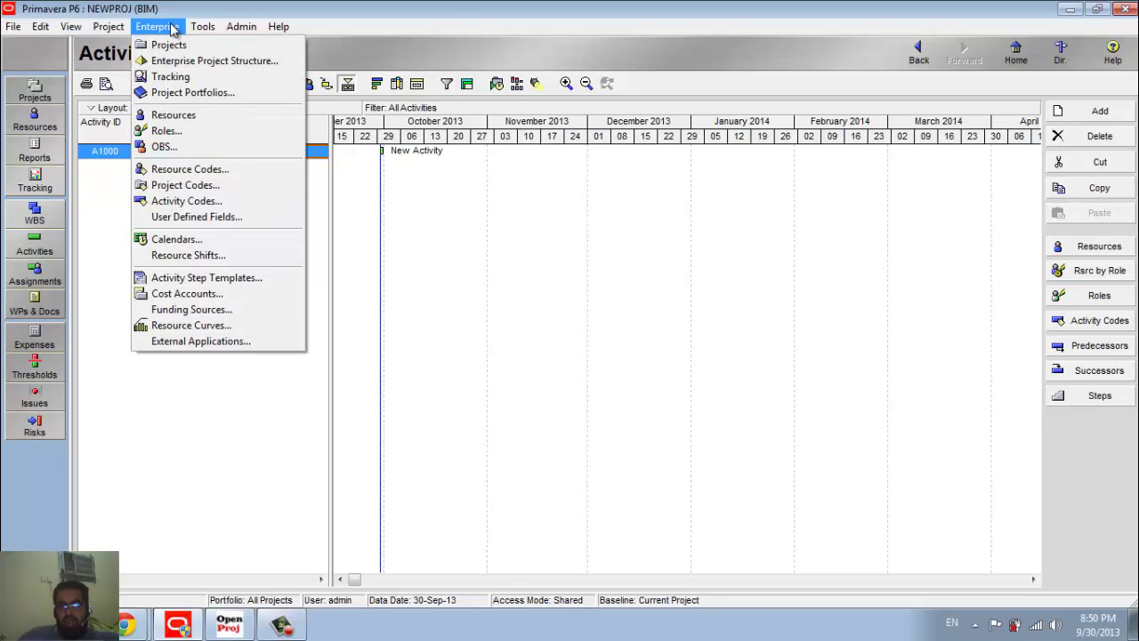
{"action": "left_click", "coordinate": [173, 117]}
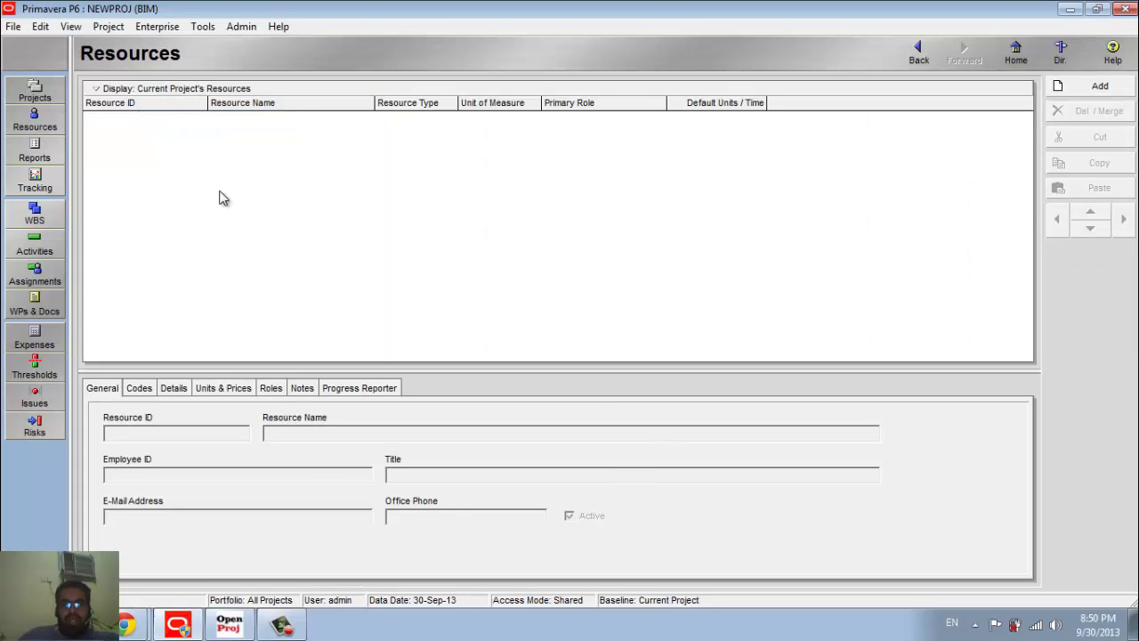
Return to the projects list and open the BIM project again.
{"action": "left_click", "coordinate": [34, 89]}
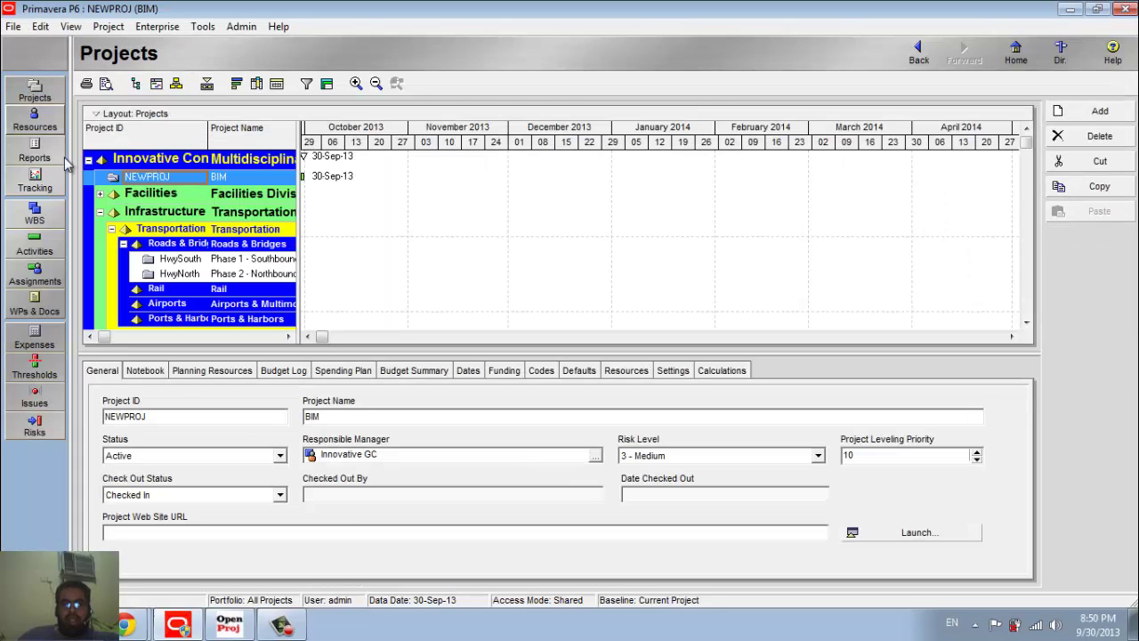
{"action": "right_click", "coordinate": [145, 177]}
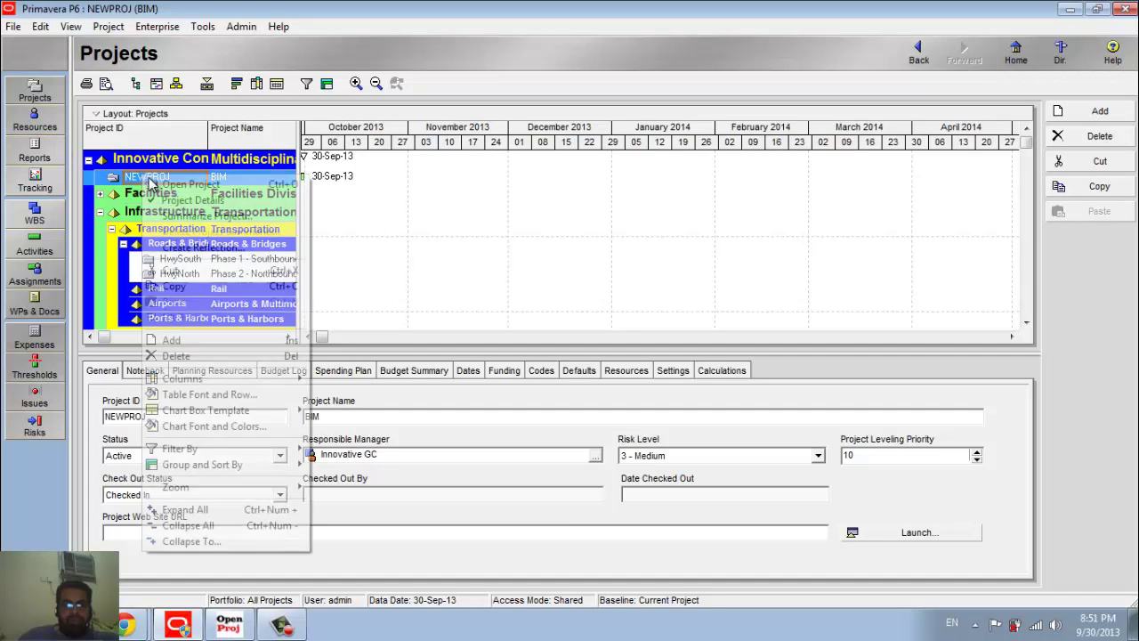
{"action": "left_click", "coordinate": [184, 184]}
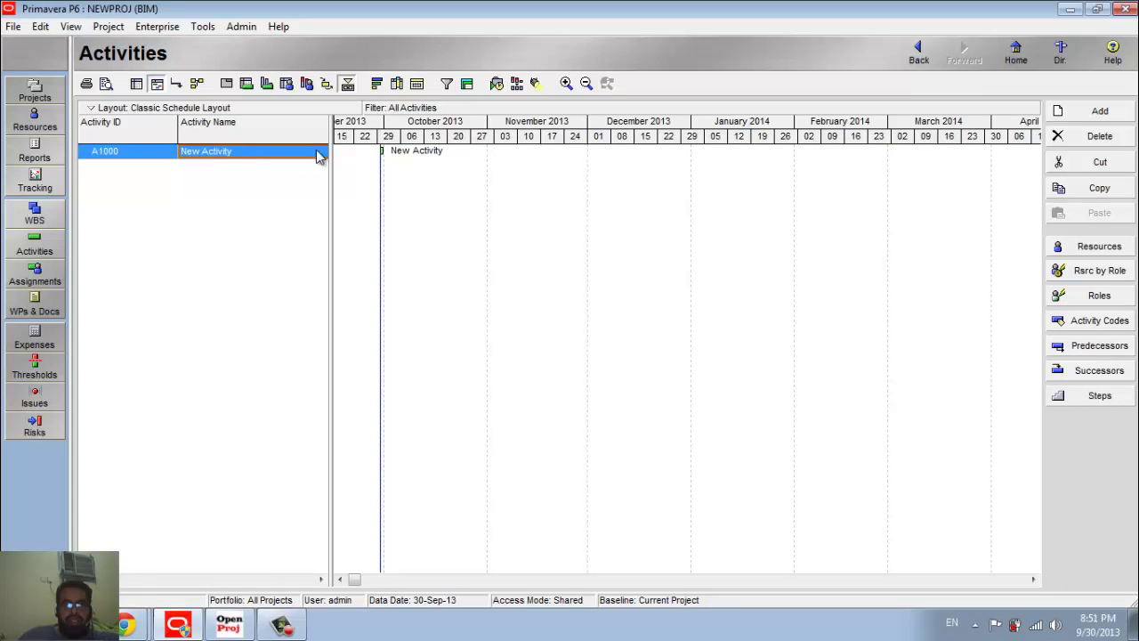
Widen the activity table to show the columns up to Start and open its column settings.
{"action": "left_click_drag", "start_coordinate": [332, 175], "coordinate": [458, 185]}
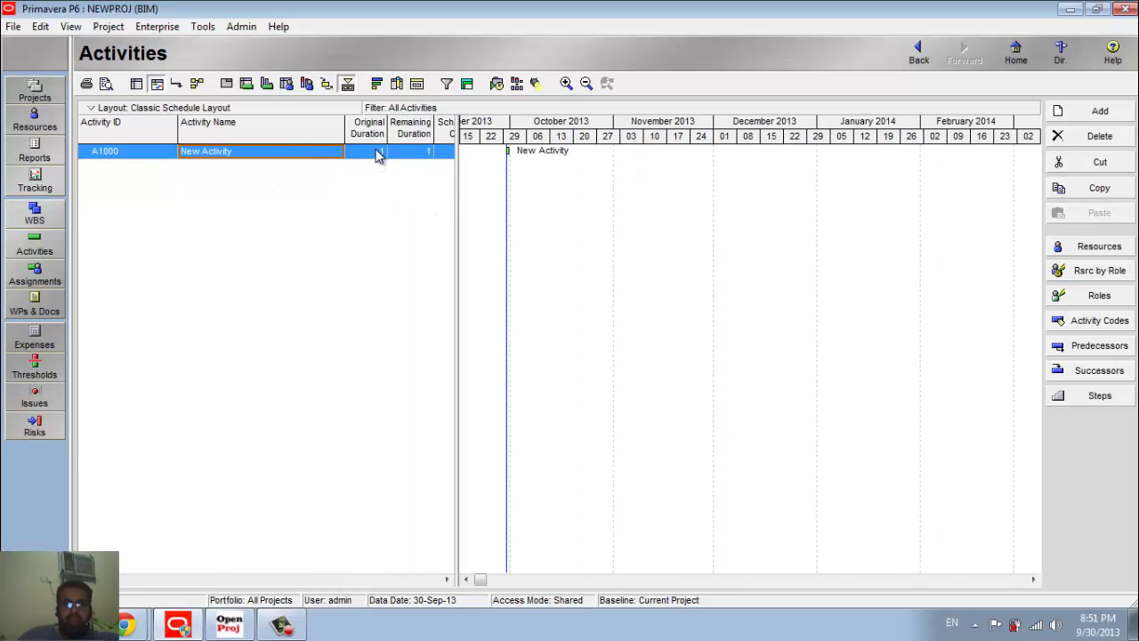
{"action": "left_click_drag", "start_coordinate": [453, 178], "coordinate": [526, 201]}
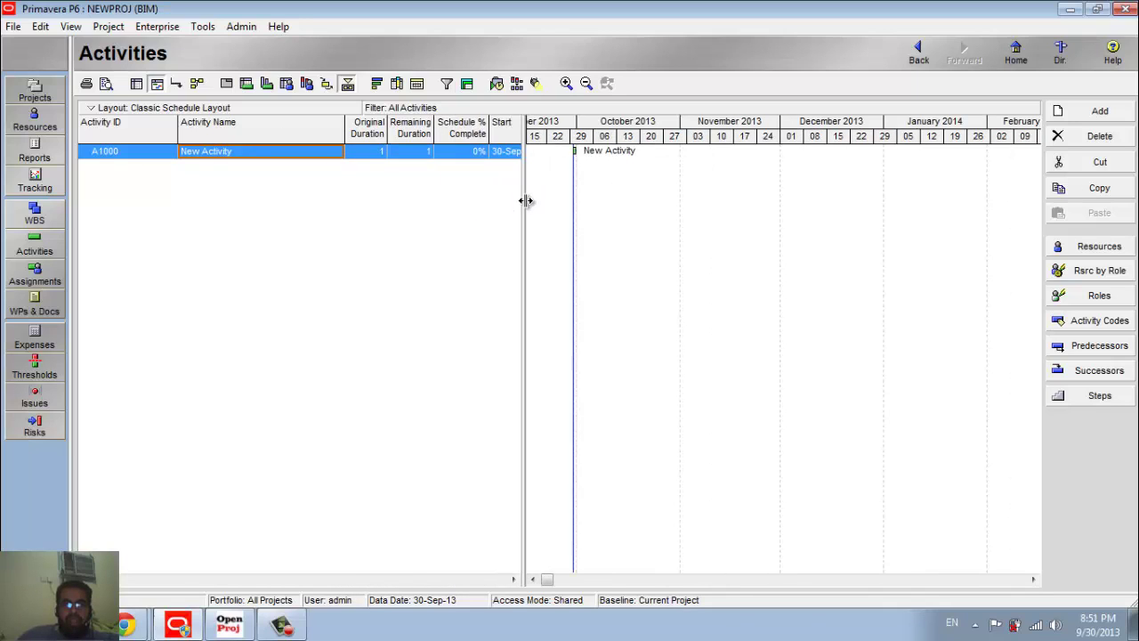
{"action": "right_click", "coordinate": [359, 126]}
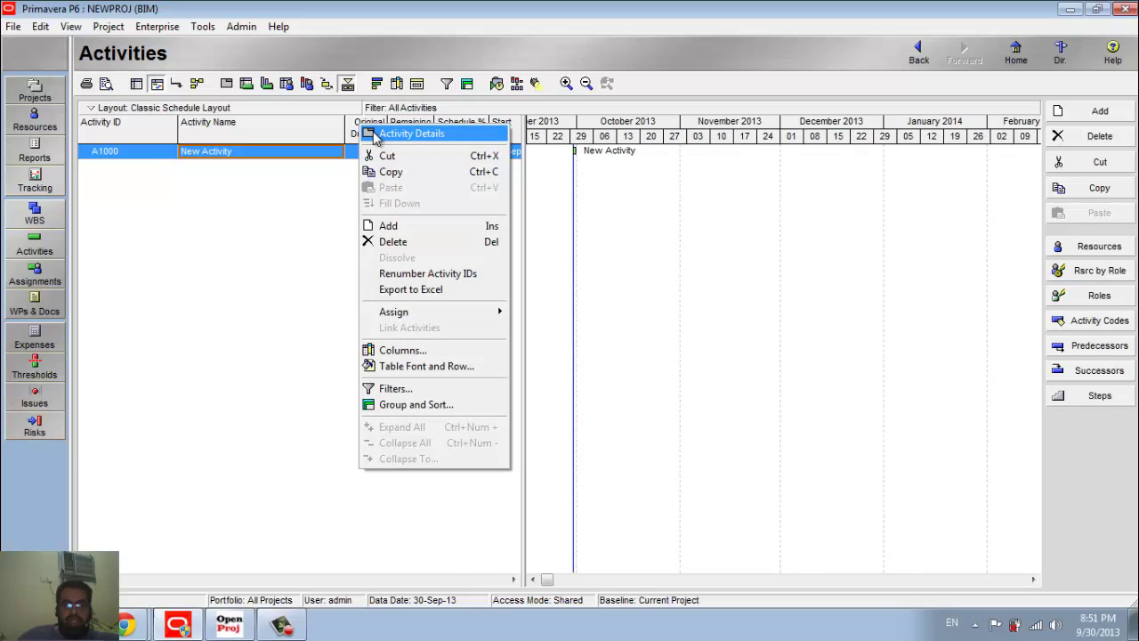
{"action": "left_click", "coordinate": [402, 351]}
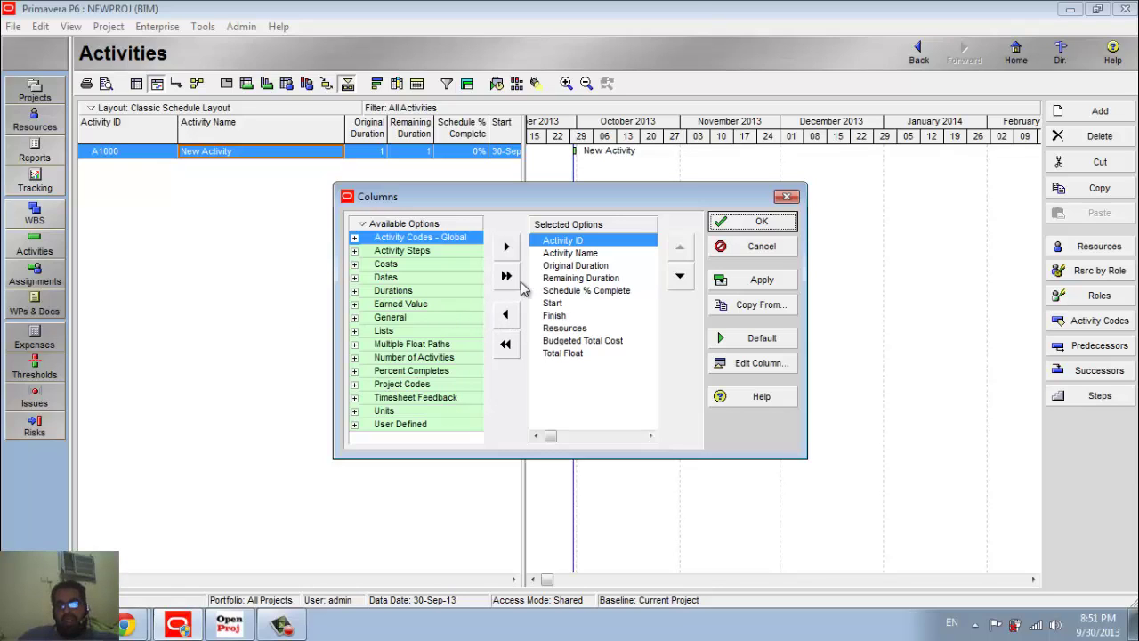
{"action": "left_click", "coordinate": [558, 293]}
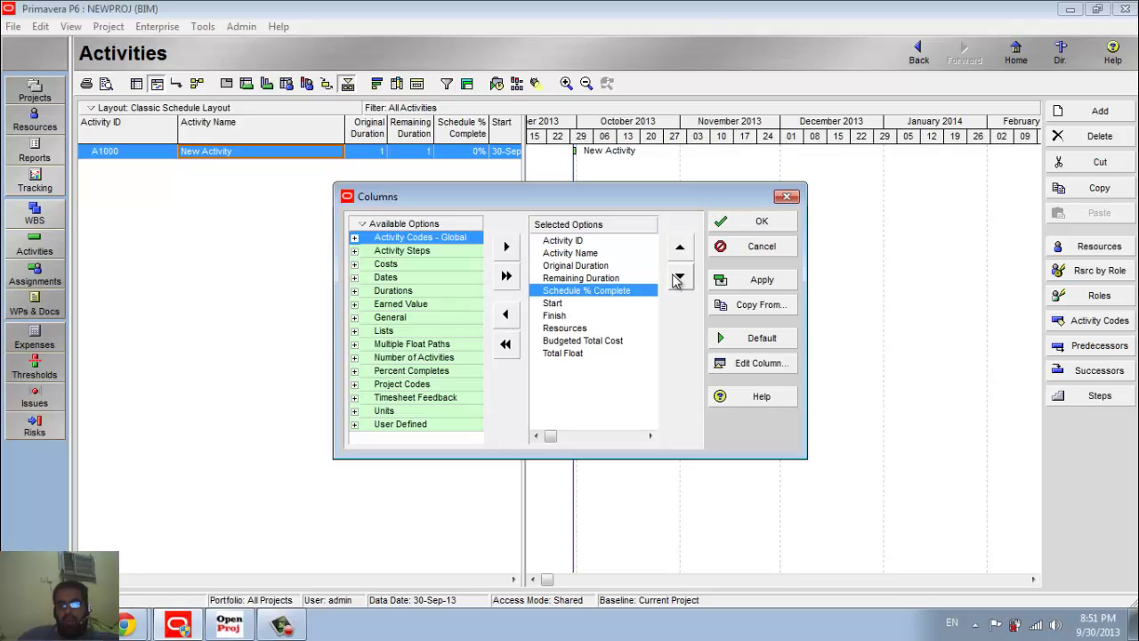
{"action": "left_click", "coordinate": [605, 305]}
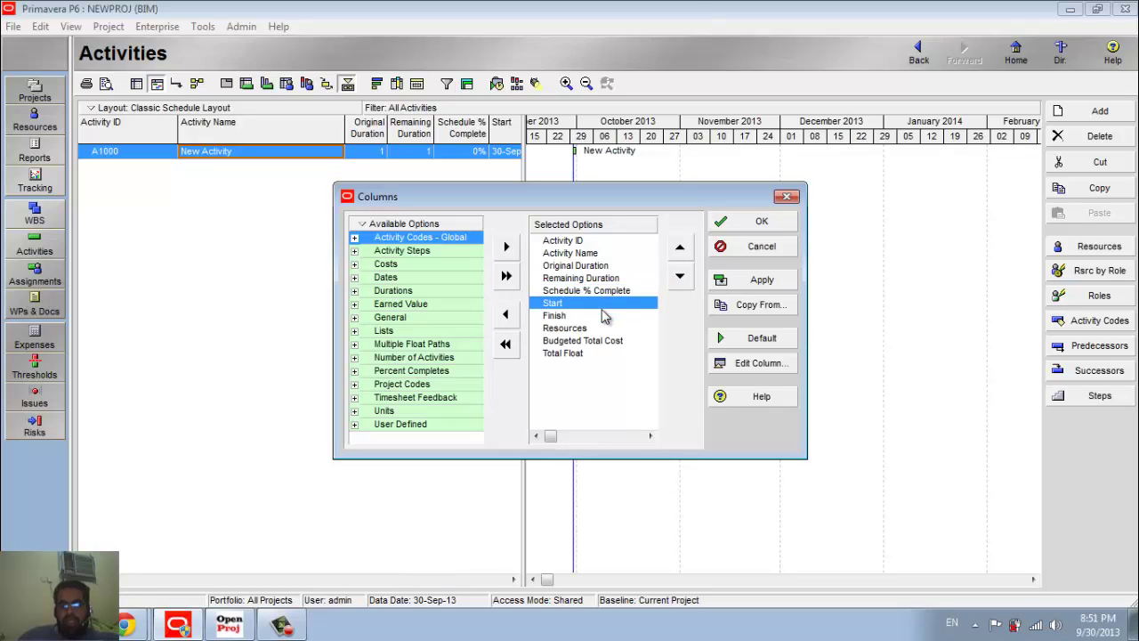
{"action": "left_click", "coordinate": [605, 316], "text": "ctrl"}
{"action": "left_click", "coordinate": [590, 354], "text": "ctrl"}
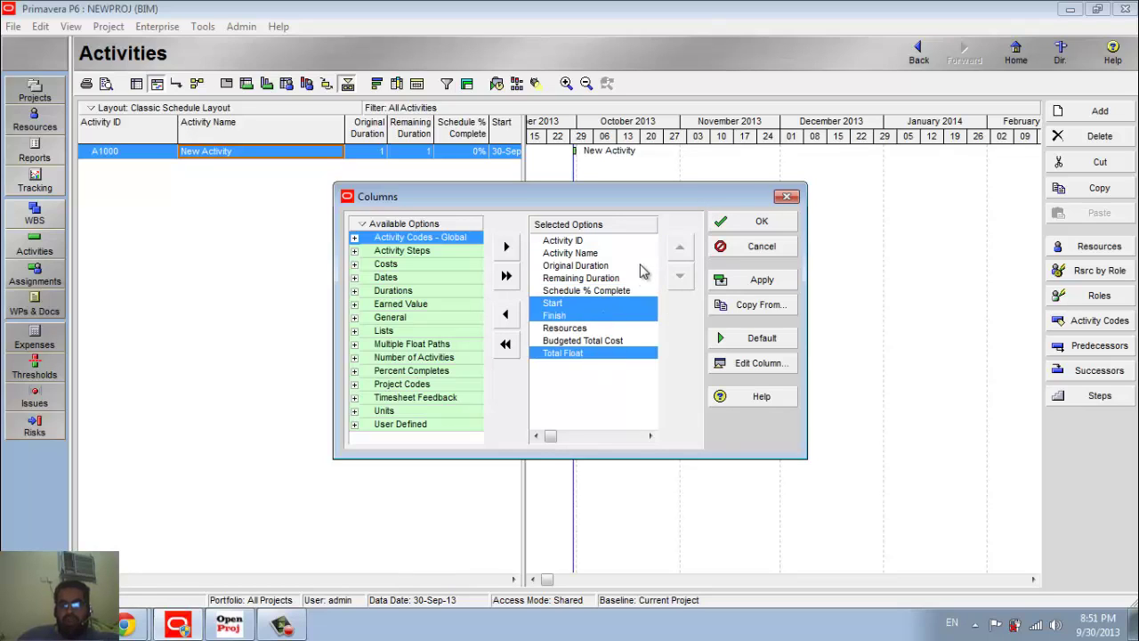
Move the Start and Finish columns up so they directly follow Activity Name.
{"action": "left_click", "coordinate": [612, 304]}
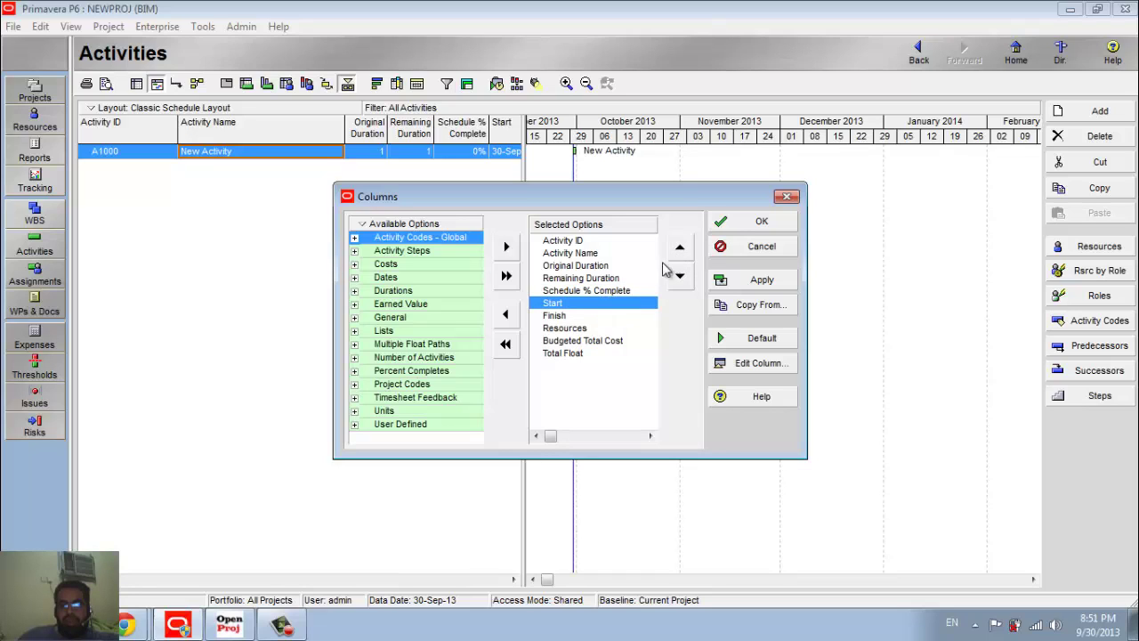
{"action": "left_click", "coordinate": [681, 249]}
{"action": "left_click", "coordinate": [680, 249]}
{"action": "left_click", "coordinate": [680, 249]}
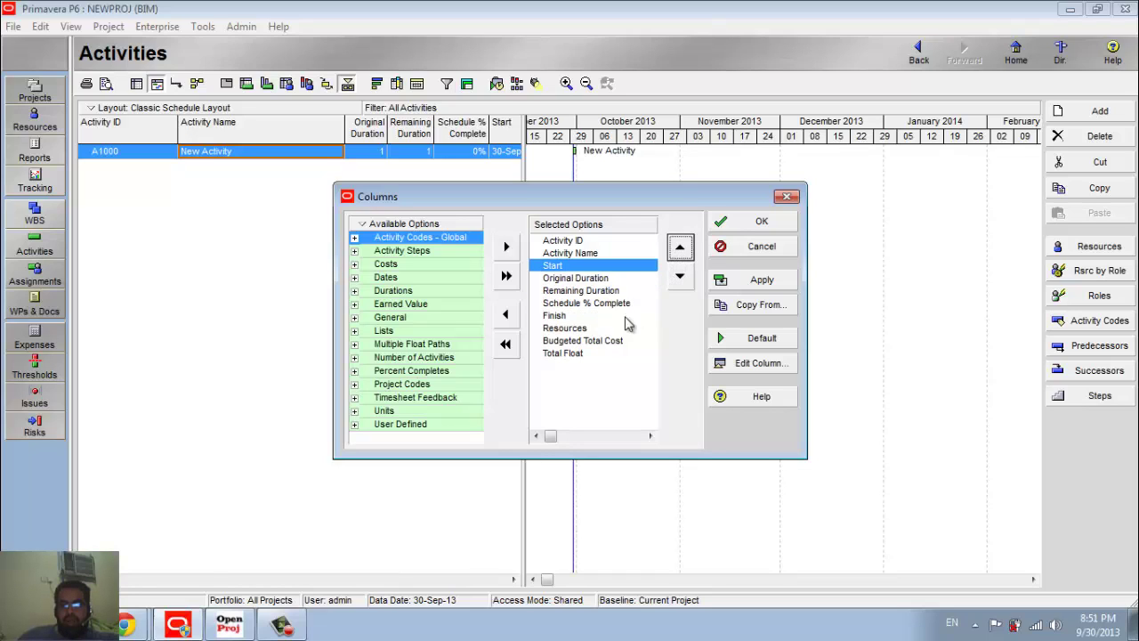
{"action": "left_click", "coordinate": [561, 317]}
{"action": "left_click", "coordinate": [680, 247]}
{"action": "left_click", "coordinate": [680, 247]}
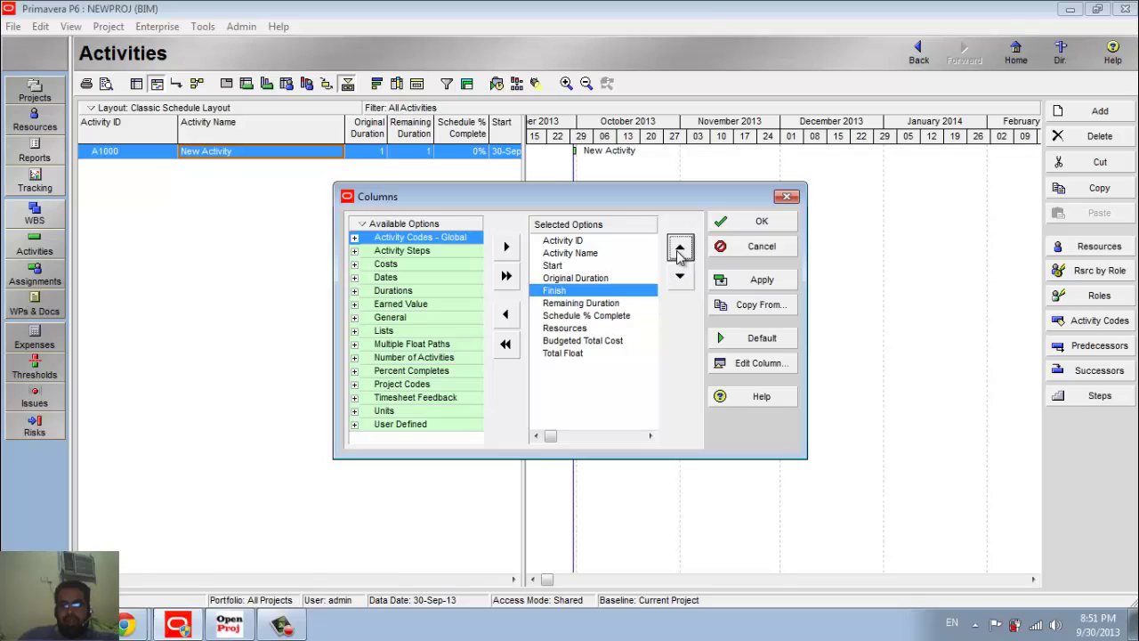
{"action": "left_click", "coordinate": [680, 248]}
Move the Total Float column directly after Finish and apply the new column order to the activity table.
{"action": "left_click", "coordinate": [569, 354]}
{"action": "left_click", "coordinate": [680, 248]}
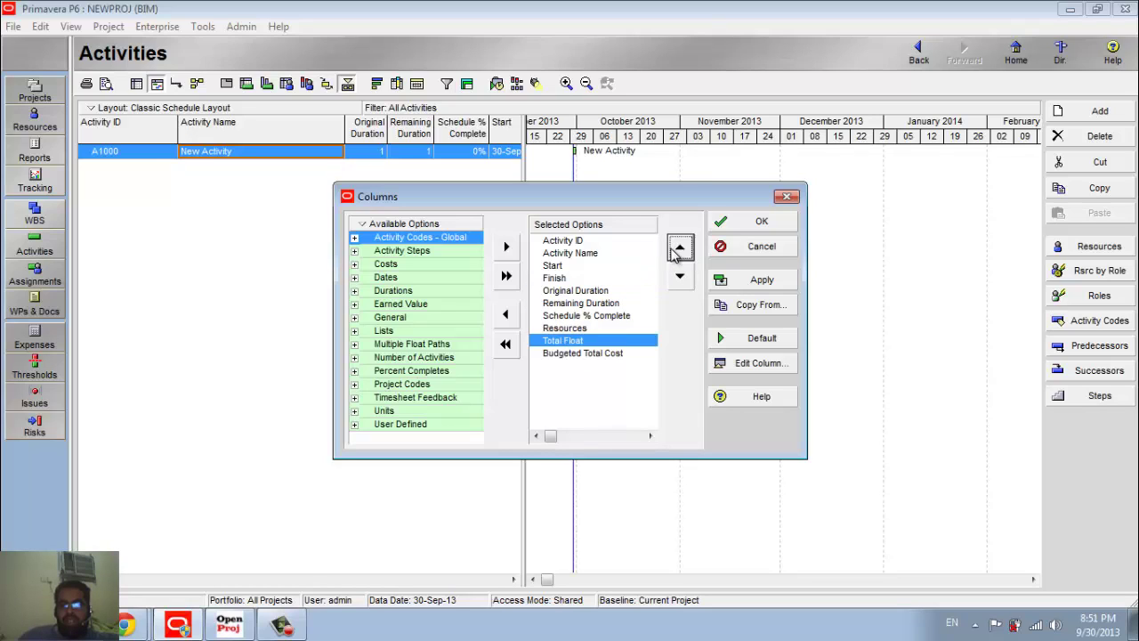
{"action": "left_click", "coordinate": [680, 247]}
{"action": "left_click", "coordinate": [680, 247]}
{"action": "left_click", "coordinate": [680, 248]}
{"action": "left_click", "coordinate": [681, 247]}
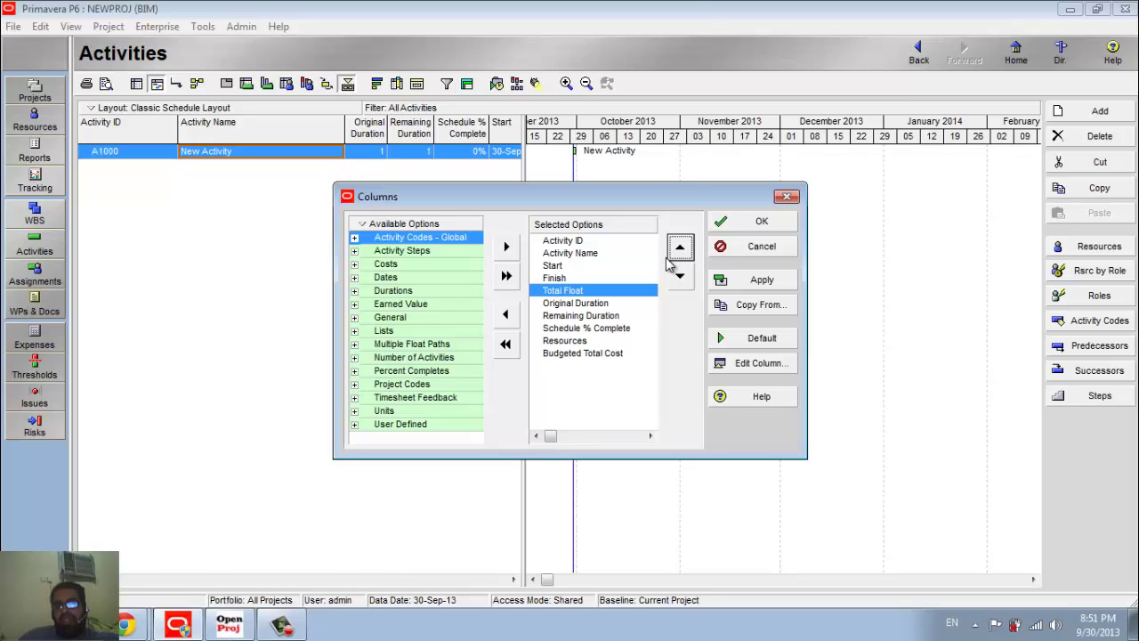
{"action": "left_click", "coordinate": [752, 227]}
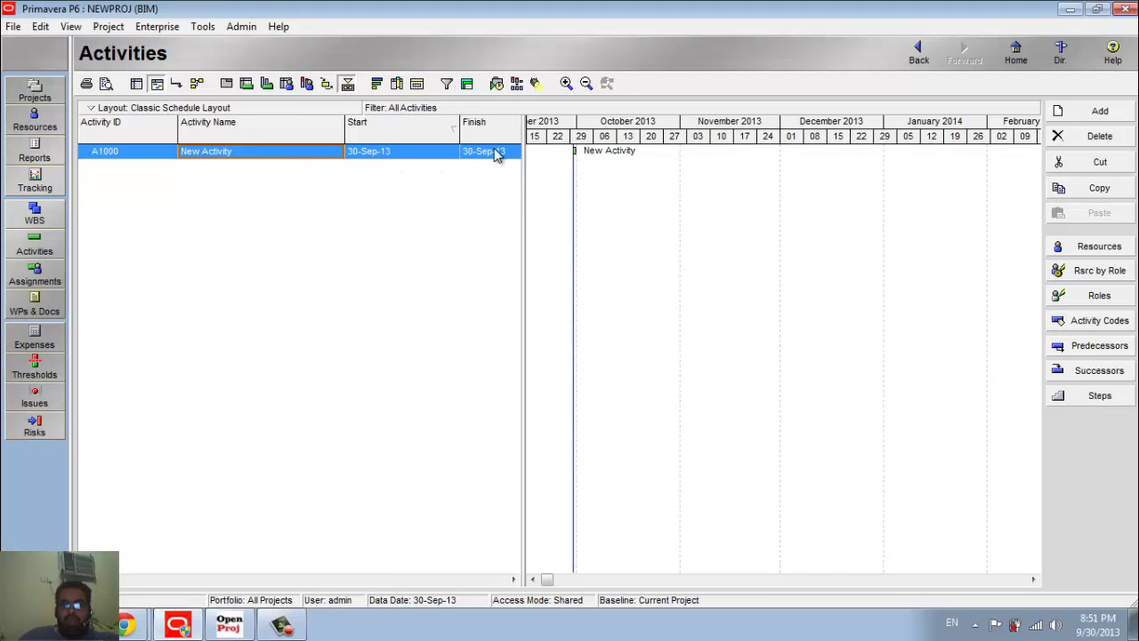
Widen the activity table to reveal the duration columns and set the original duration of activity A1000 to 3.
{"action": "left_click_drag", "start_coordinate": [524, 173], "coordinate": [735, 199]}
{"action": "left_click", "coordinate": [643, 153]}
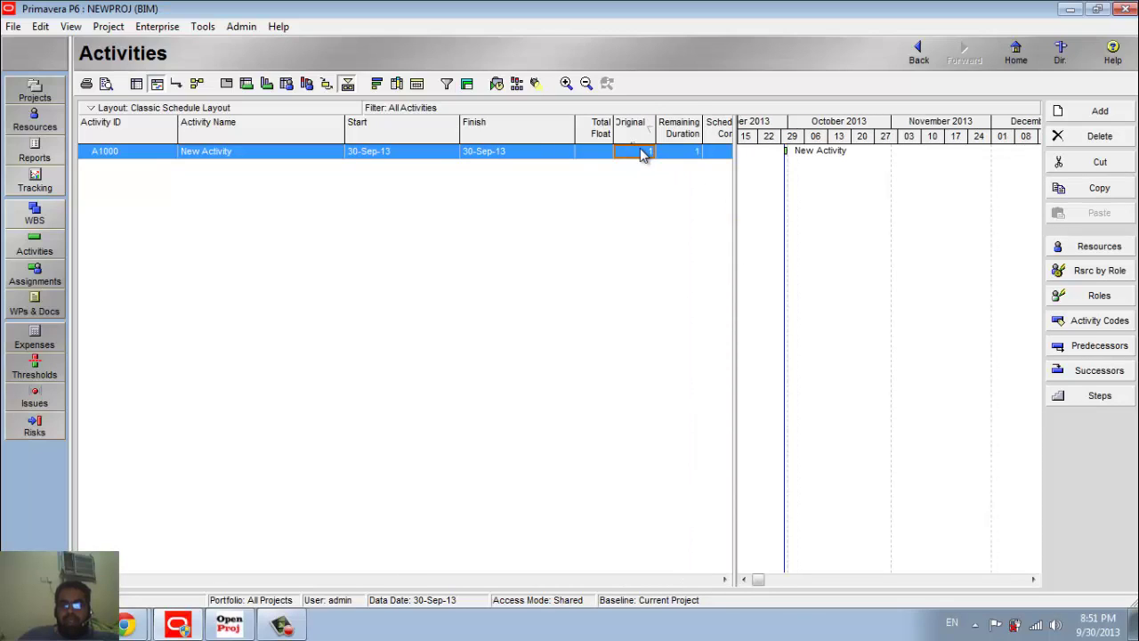
{"action": "left_click", "coordinate": [640, 152]}
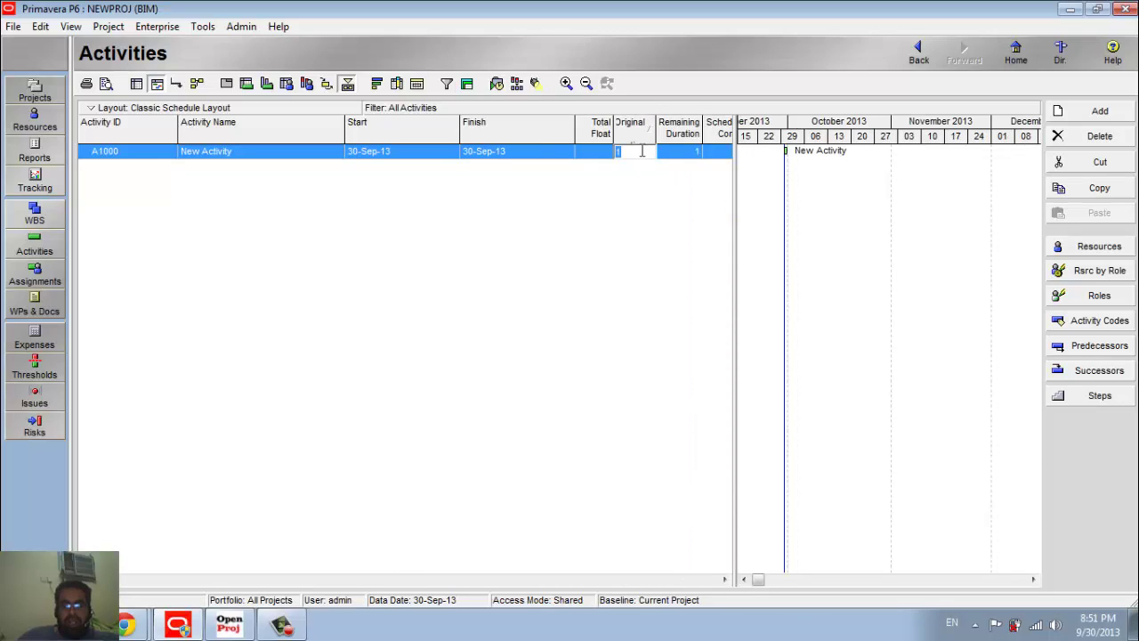
{"action": "type", "text": "3"}
{"action": "key", "text": "Return"}
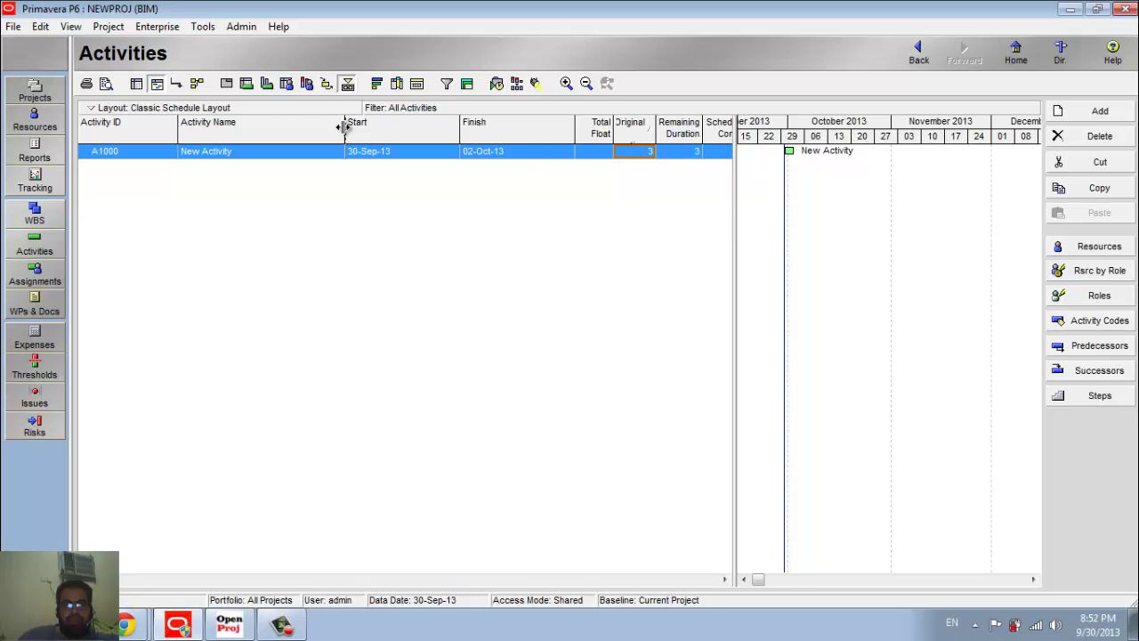
Narrow the Activity Name column and the activity table, and select the Original Duration column.
{"action": "left_click_drag", "start_coordinate": [344, 127], "coordinate": [264, 138]}
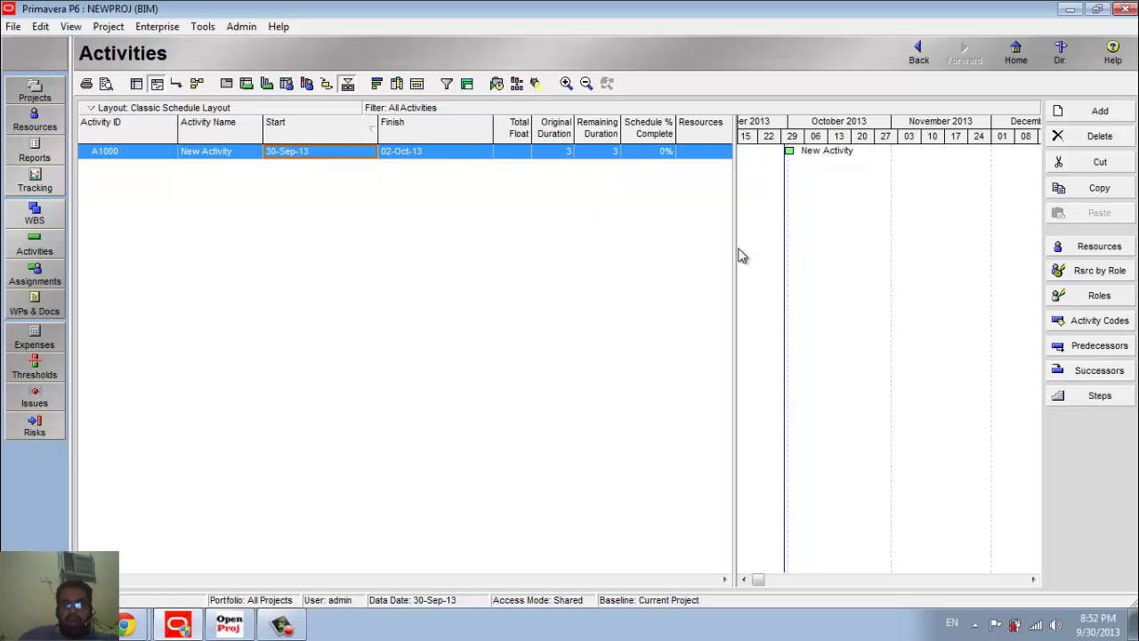
{"action": "left_click_drag", "start_coordinate": [735, 248], "coordinate": [667, 252]}
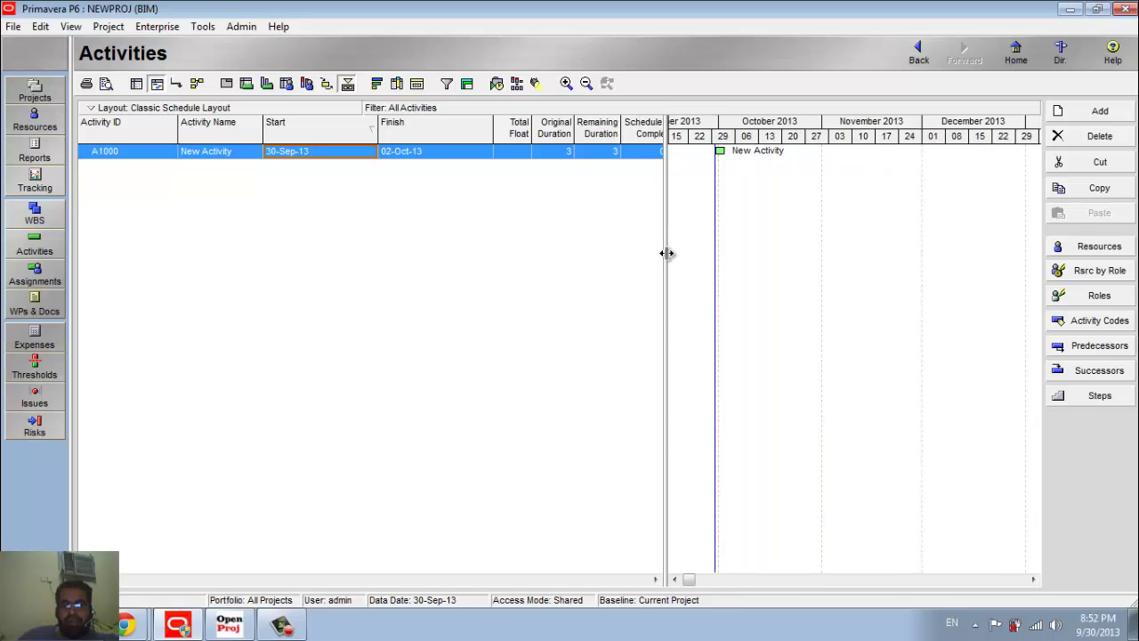
{"action": "left_click", "coordinate": [547, 130]}
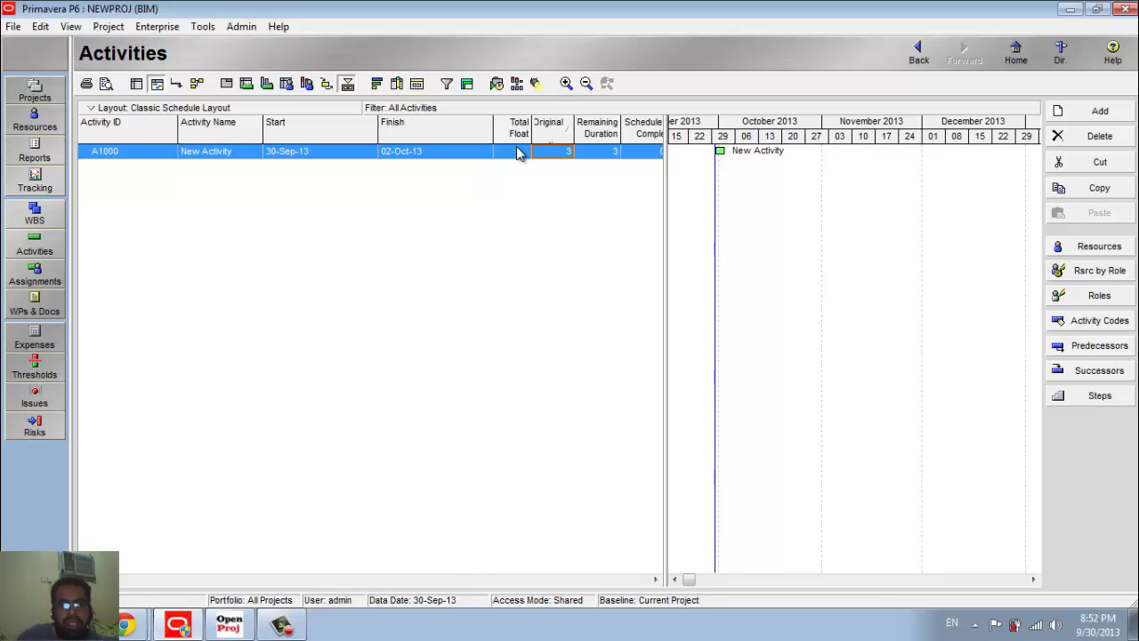
Rename activity A1000 as FOUNDTION and set its original duration to 10.
{"action": "left_click", "coordinate": [234, 153]}
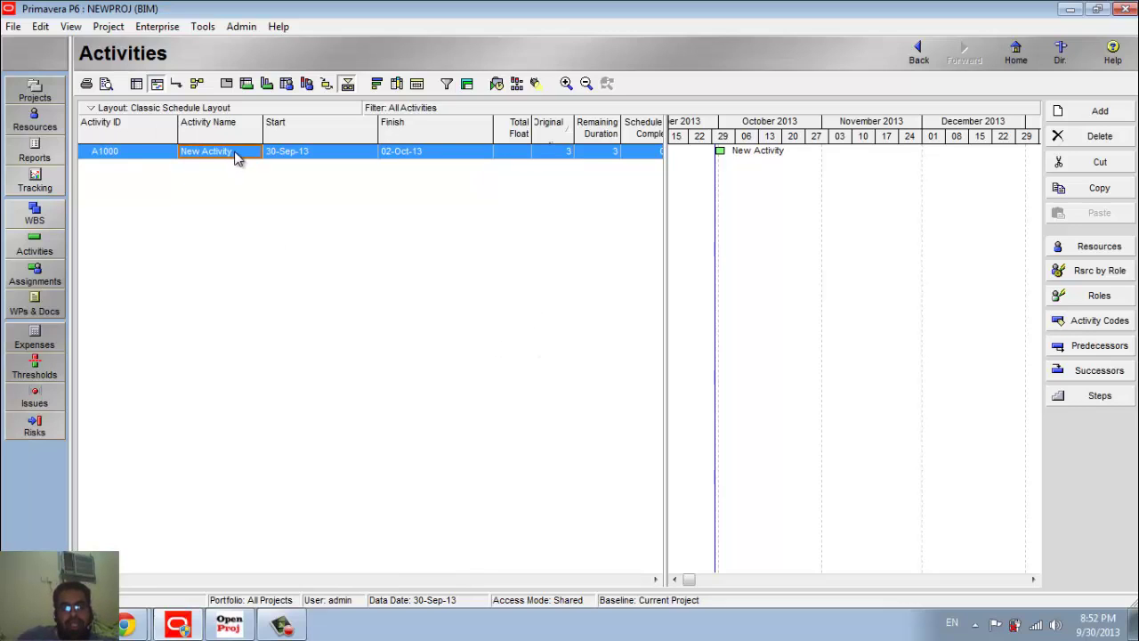
{"action": "left_click", "coordinate": [238, 157]}
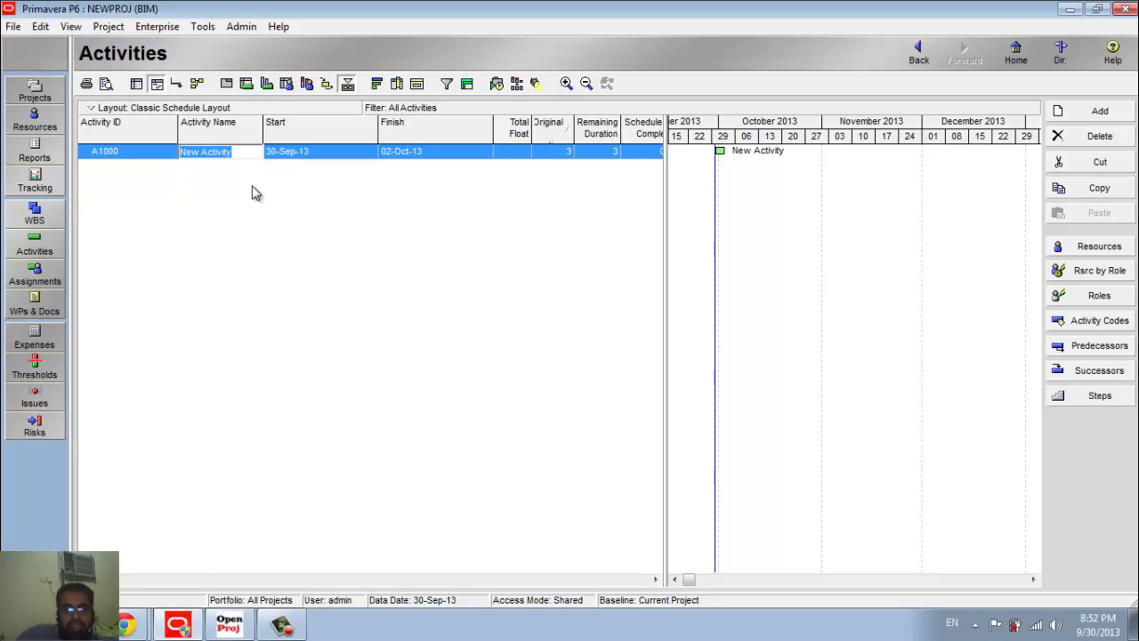
{"action": "type", "text": "FOUNDTIO"}
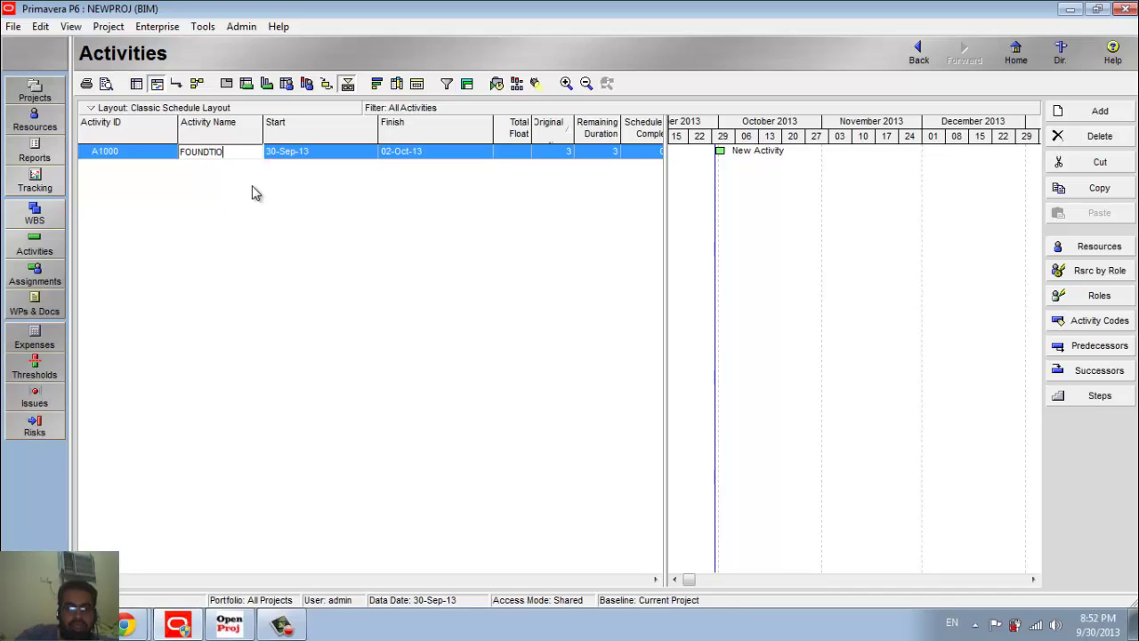
{"action": "type", "text": "N"}
{"action": "key", "text": "Return"}
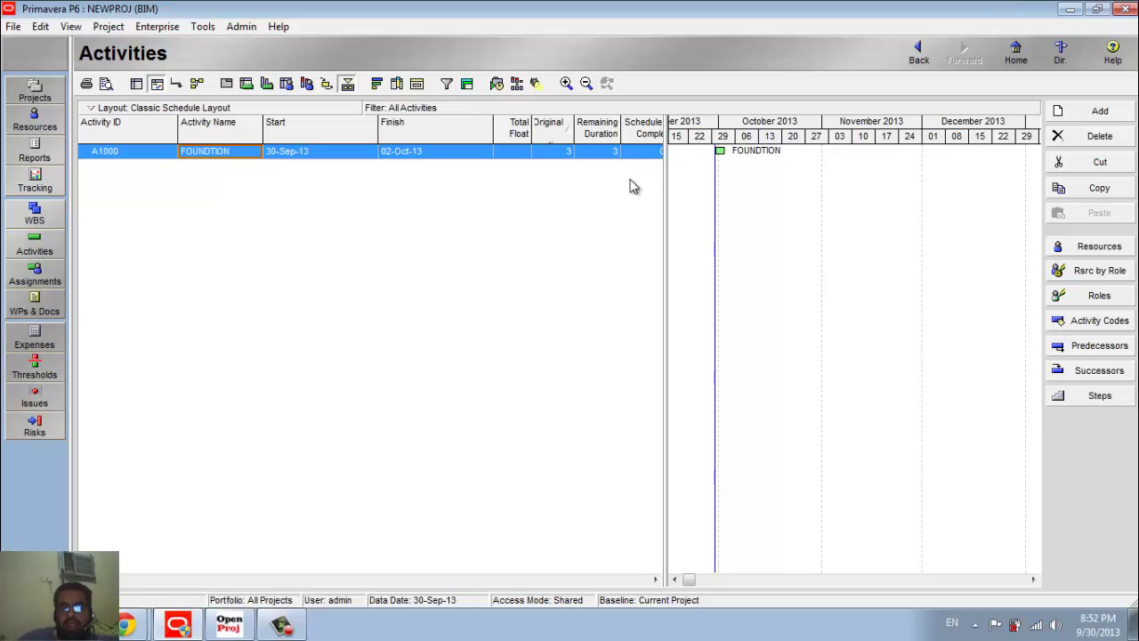
{"action": "left_click", "coordinate": [552, 153]}
{"action": "type", "text": "10"}
{"action": "key", "text": "Return"}
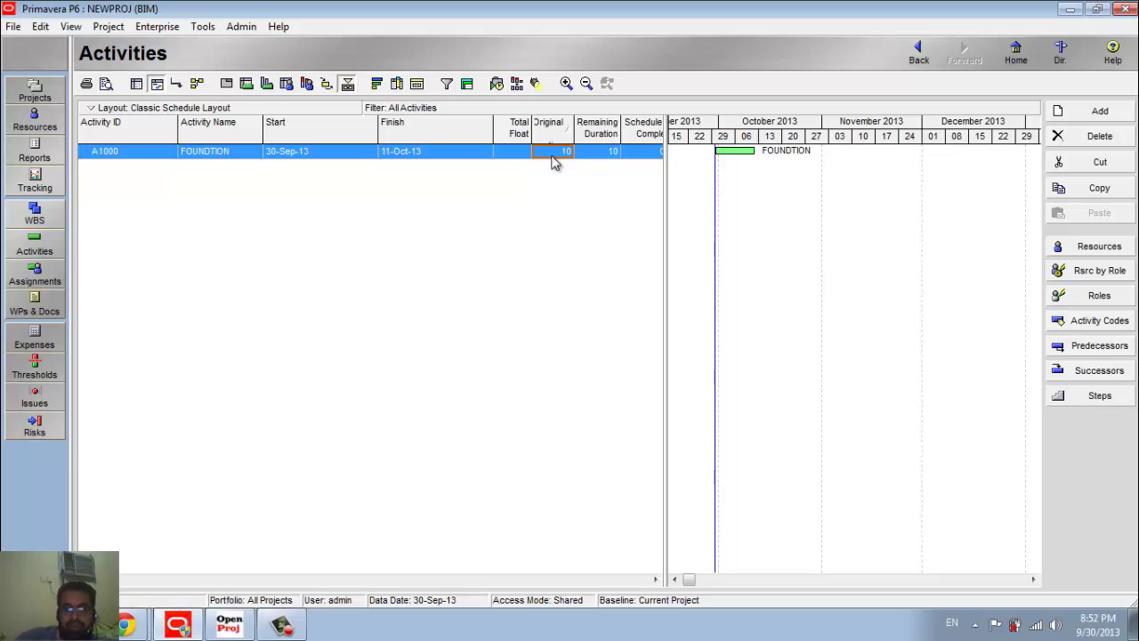
Add a second activity to the project and name it COLUMN GROUND.
{"action": "right_click", "coordinate": [209, 231]}
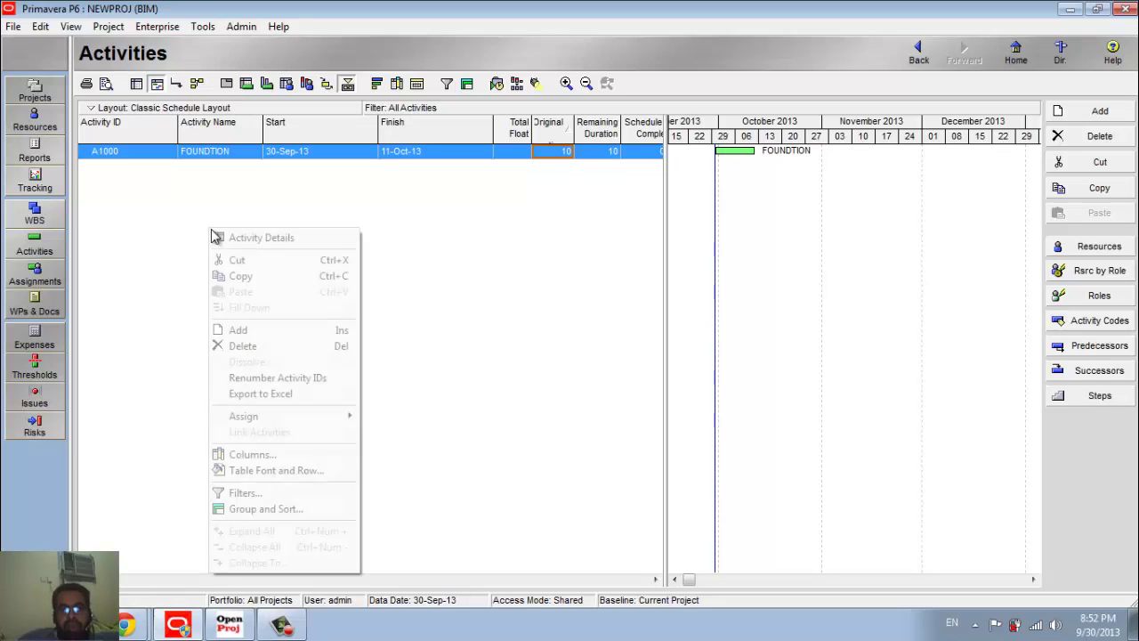
{"action": "left_click", "coordinate": [267, 330]}
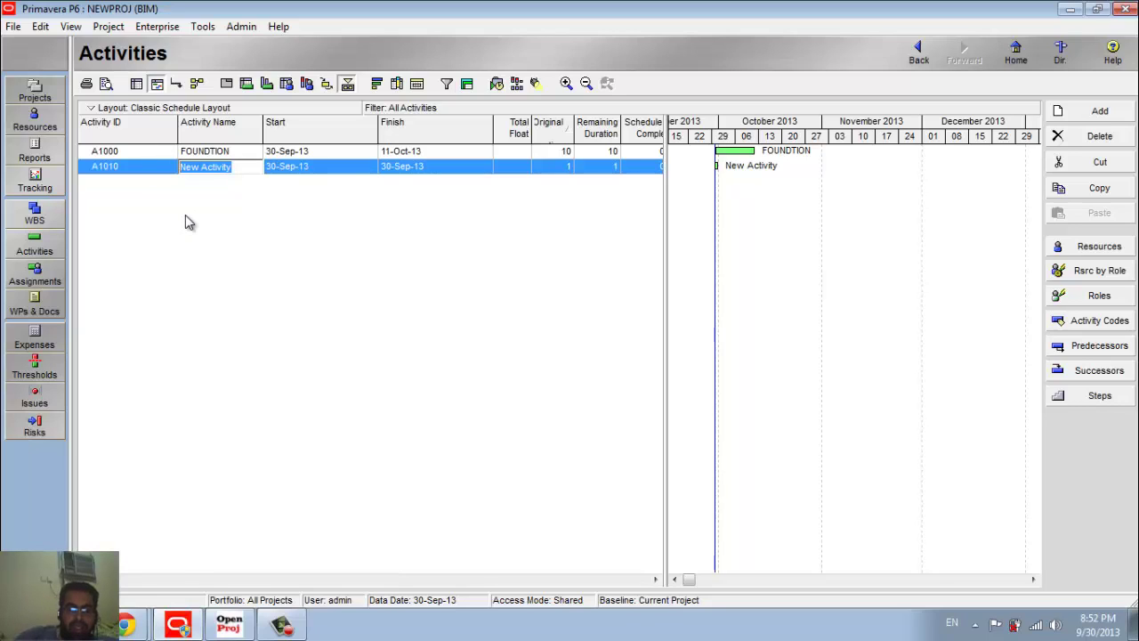
{"action": "type", "text": "COLUMN"}
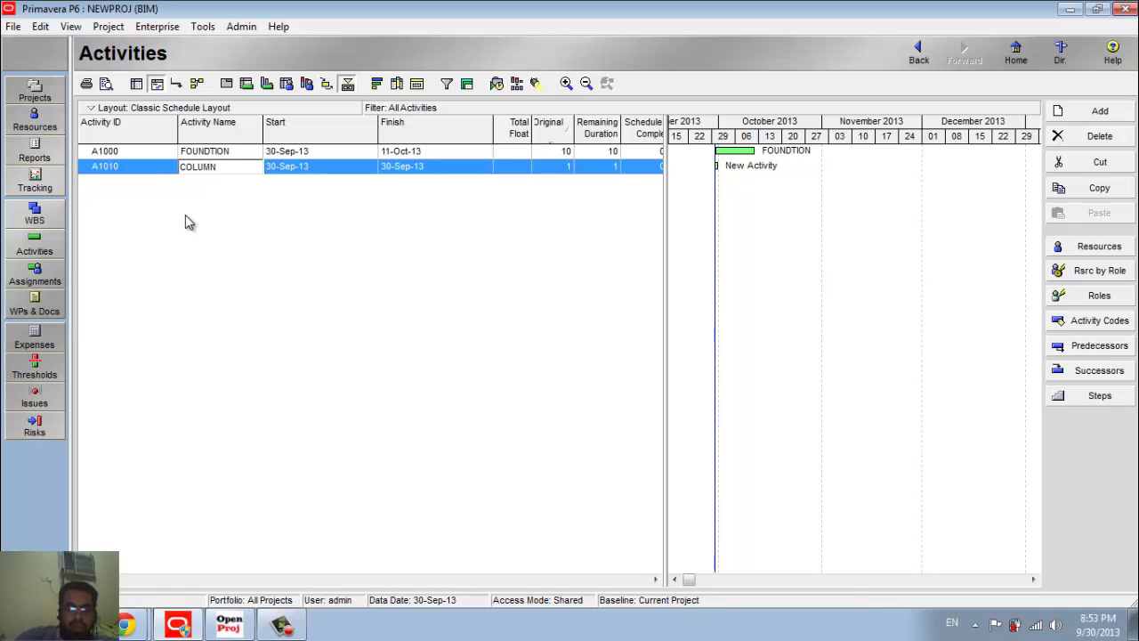
{"action": "type", "text": " GROUND"}
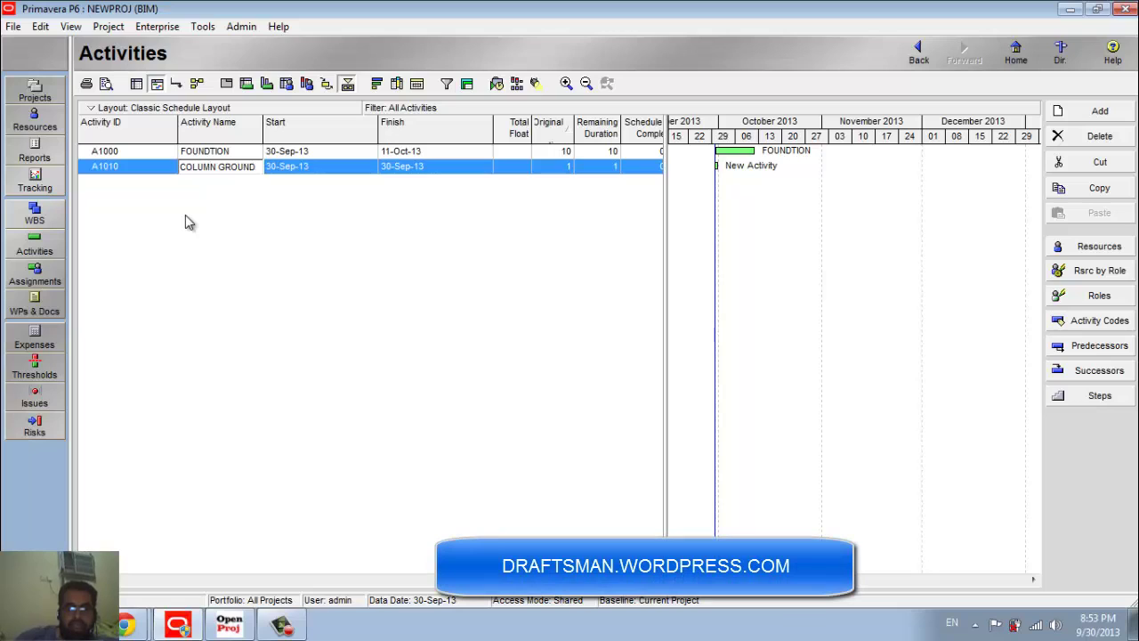
{"action": "key", "text": "Return"}
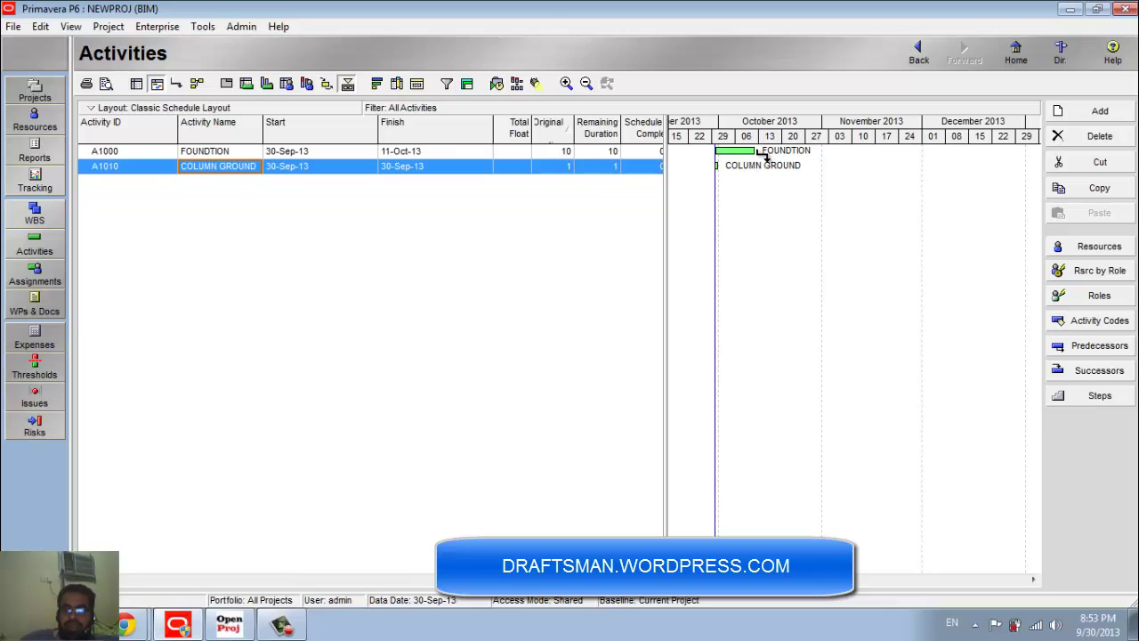
Link the finish of FOUNDTION to the start of COLUMN GROUND and schedule the project with data date 30-Sep-13.
{"action": "left_click_drag", "start_coordinate": [766, 157], "coordinate": [718, 168]}
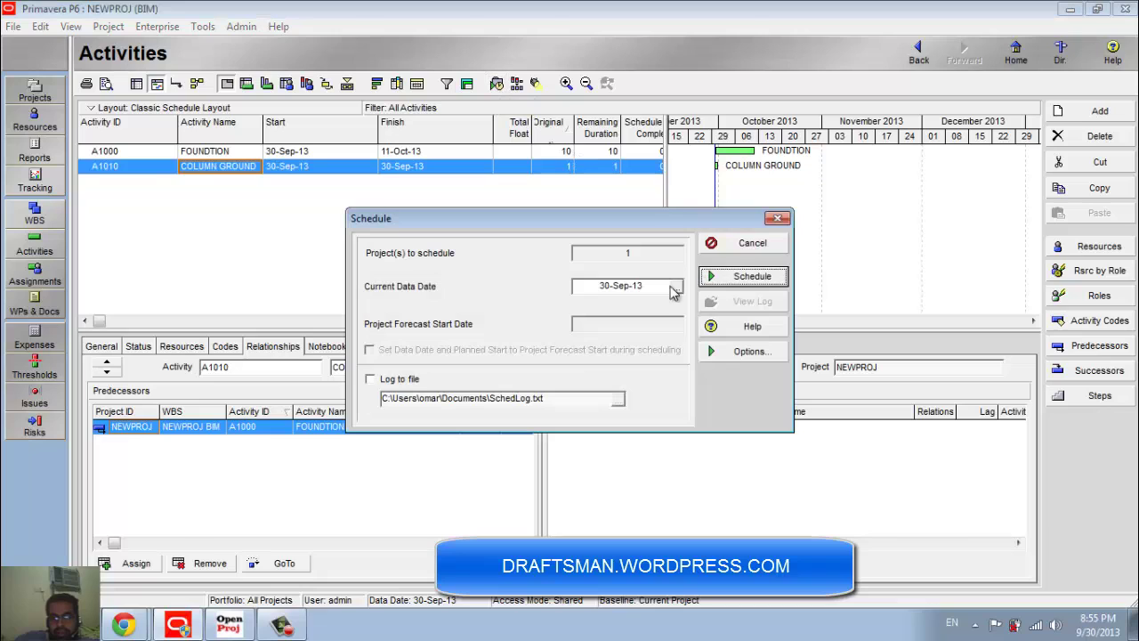
{"action": "left_click", "coordinate": [741, 277]}
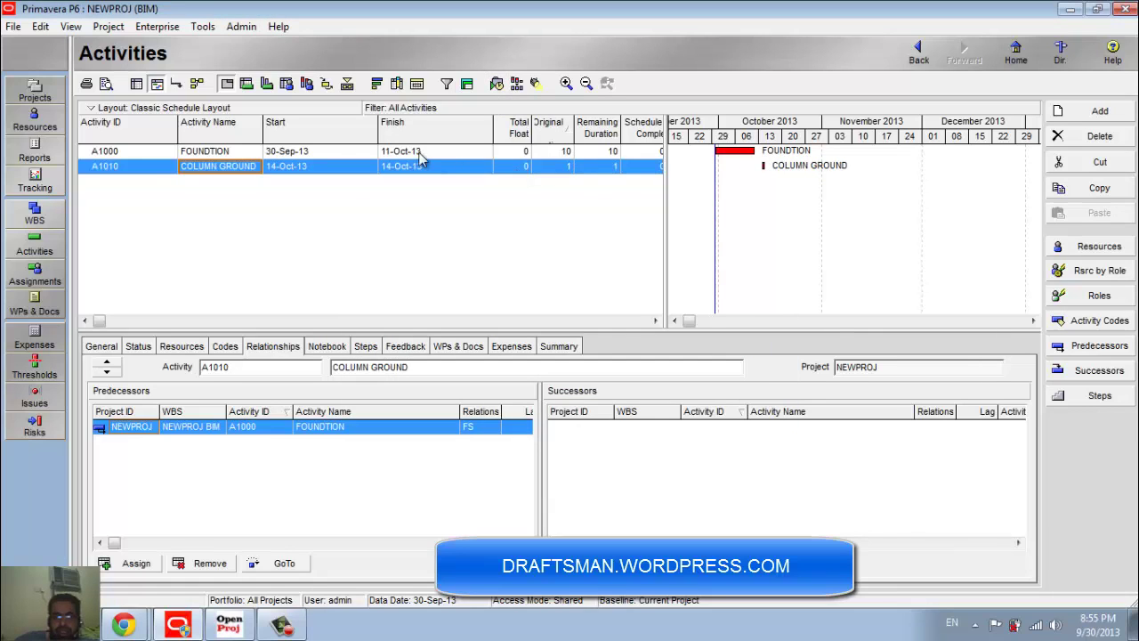
Show the relationship lines in the Gantt chart and set COLUMN GROUND's original duration to 4.
{"action": "left_click", "coordinate": [178, 84]}
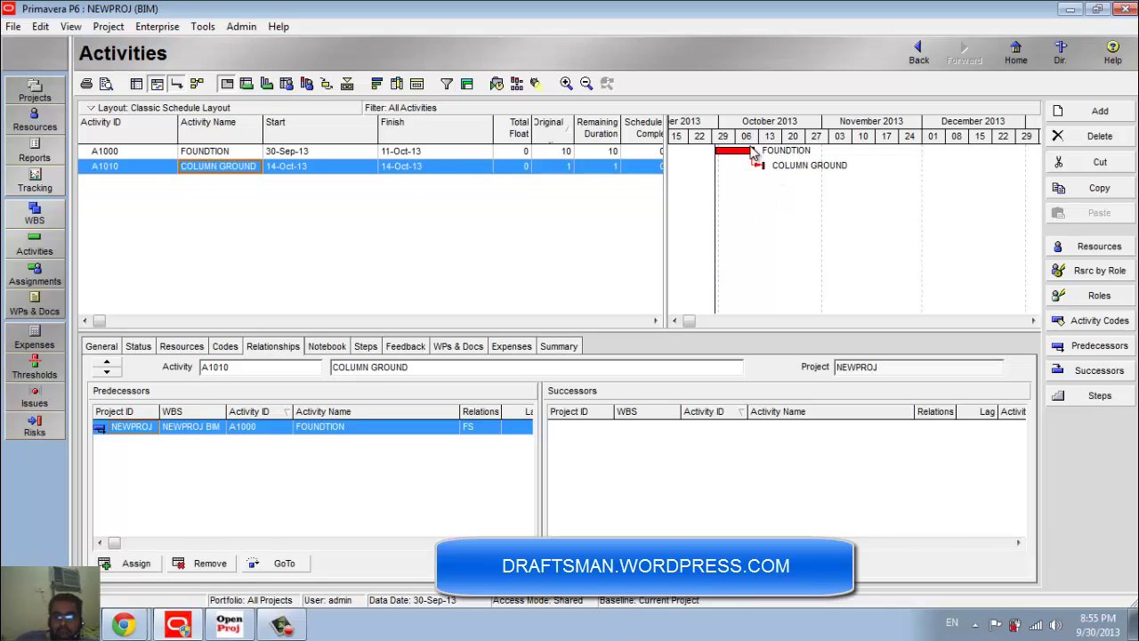
{"action": "left_click", "coordinate": [561, 171]}
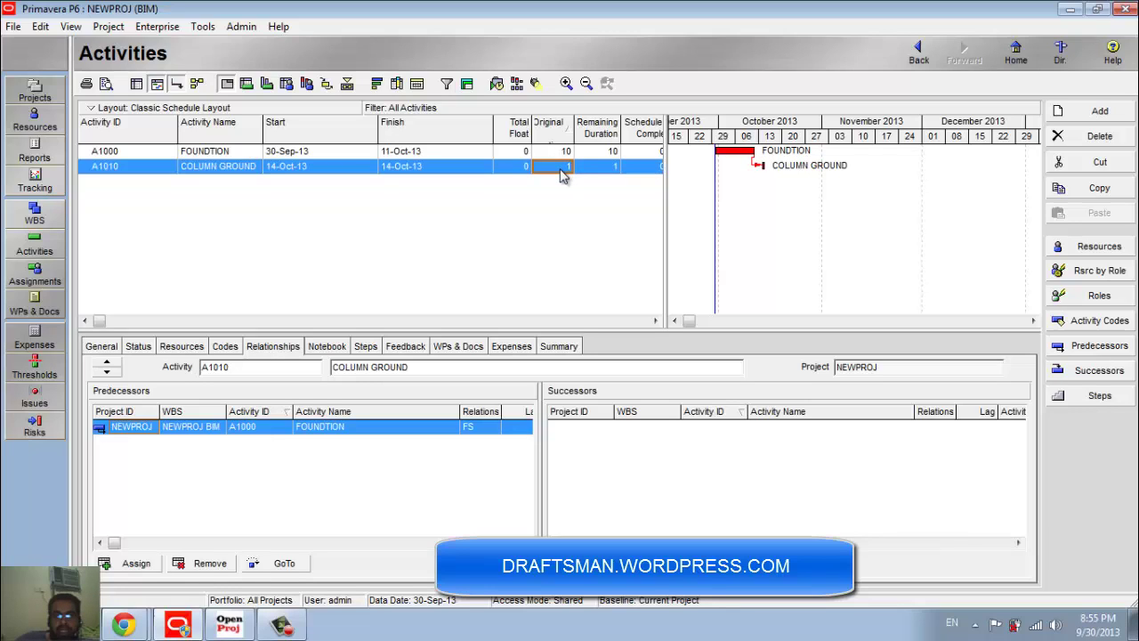
{"action": "type", "text": "4"}
{"action": "key", "text": "Return"}
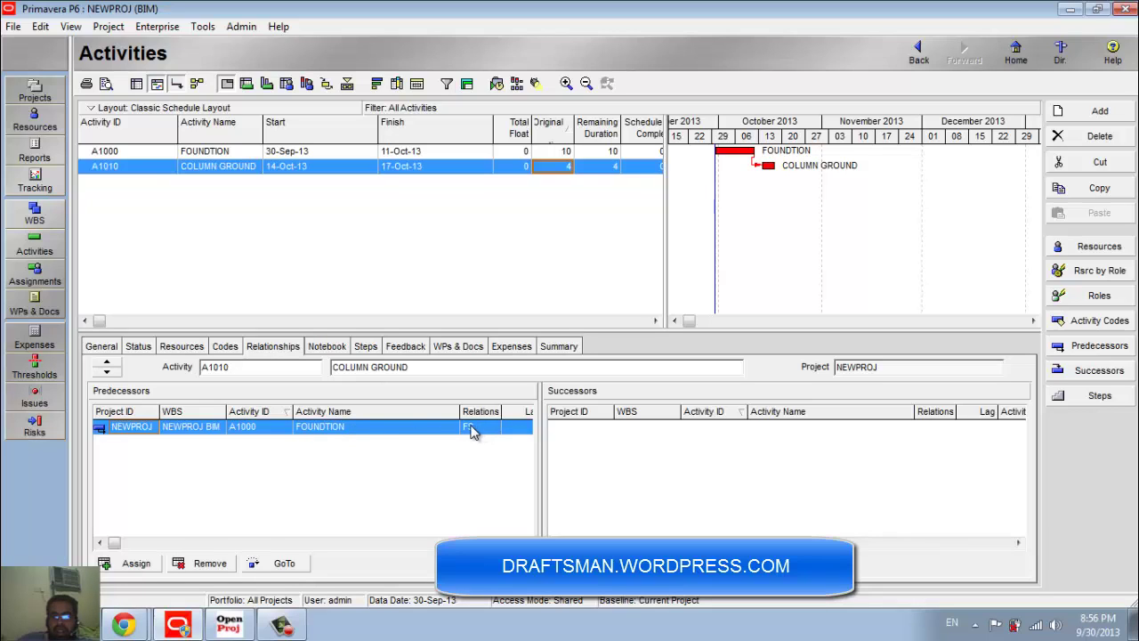
Add a third activity named WALL and set its original duration to 6.
{"action": "left_click", "coordinate": [236, 154]}
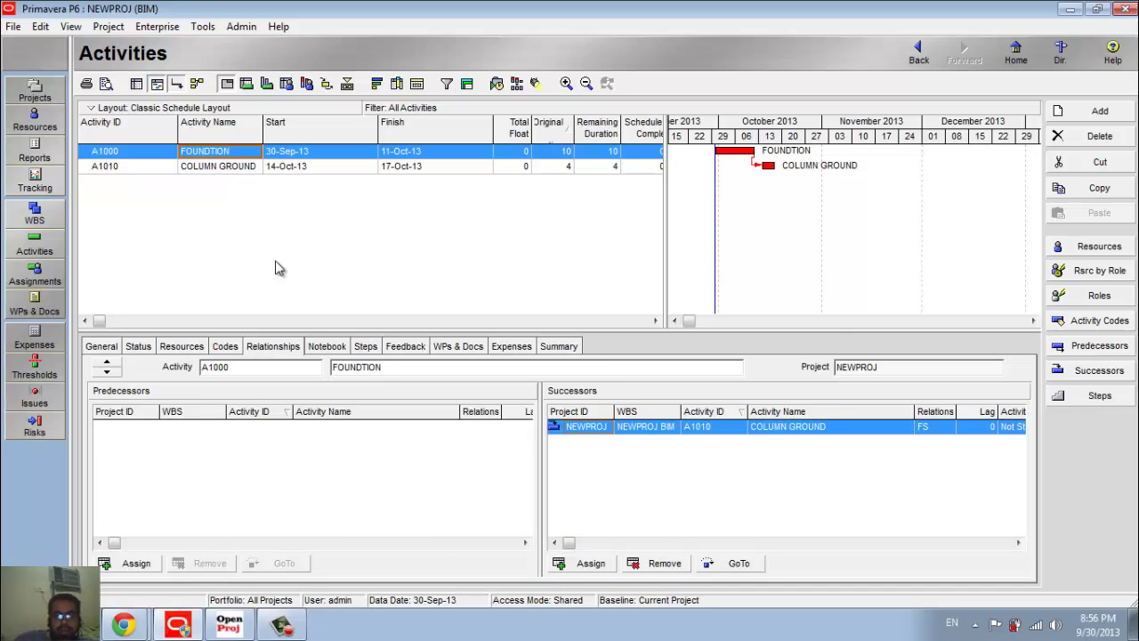
{"action": "right_click", "coordinate": [181, 203]}
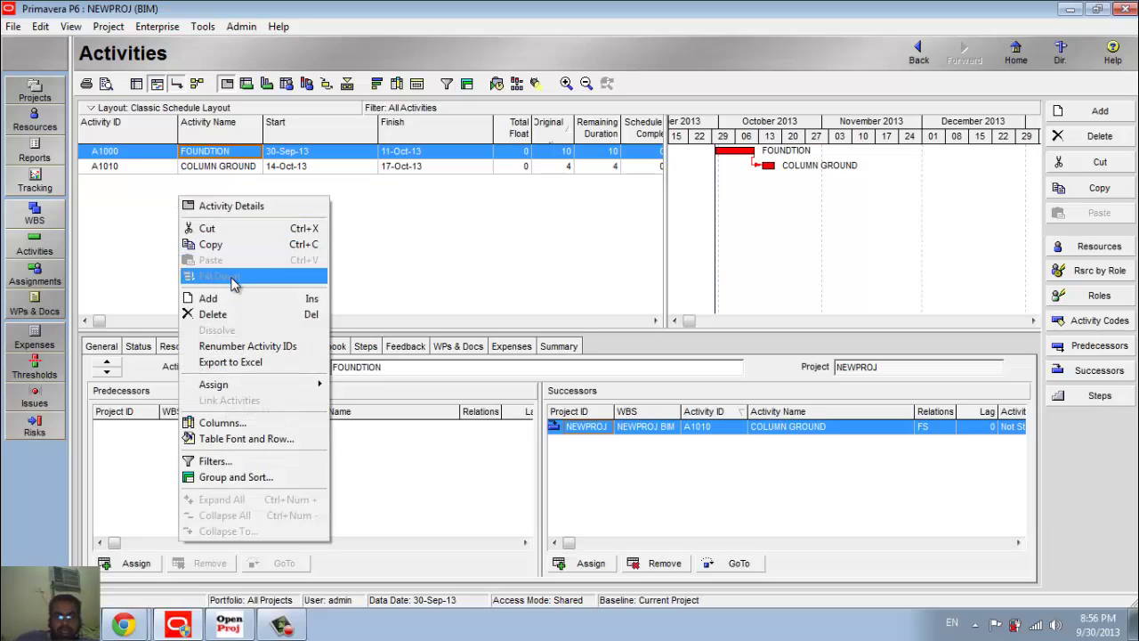
{"action": "left_click", "coordinate": [242, 300]}
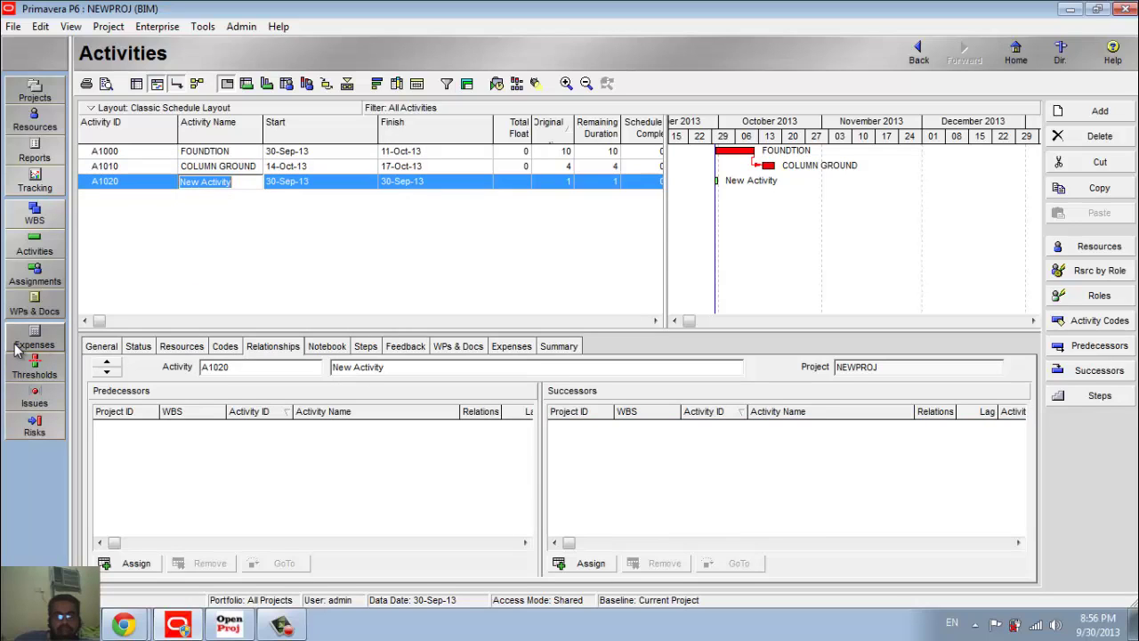
{"action": "type", "text": "WALL"}
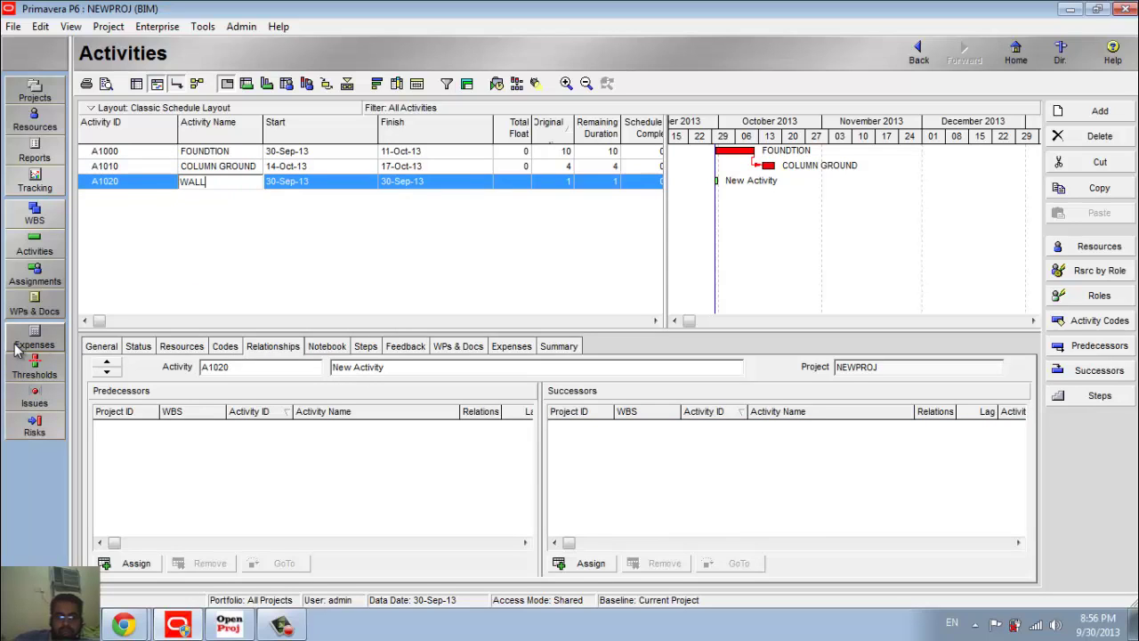
{"action": "key", "text": "Return"}
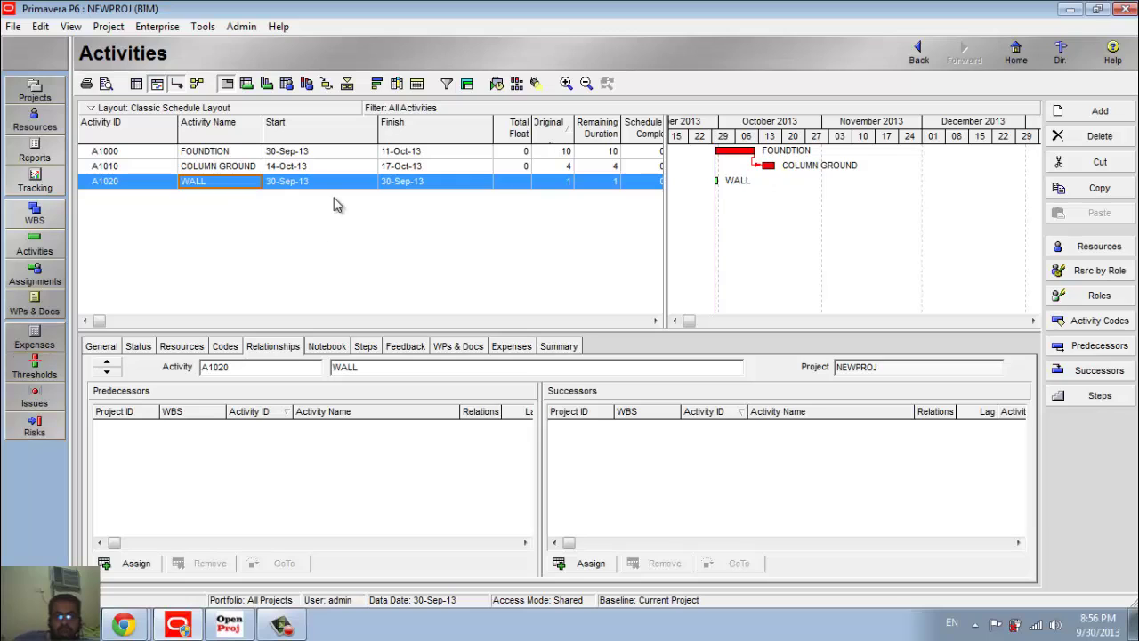
{"action": "left_click", "coordinate": [550, 187]}
{"action": "type", "text": "6"}
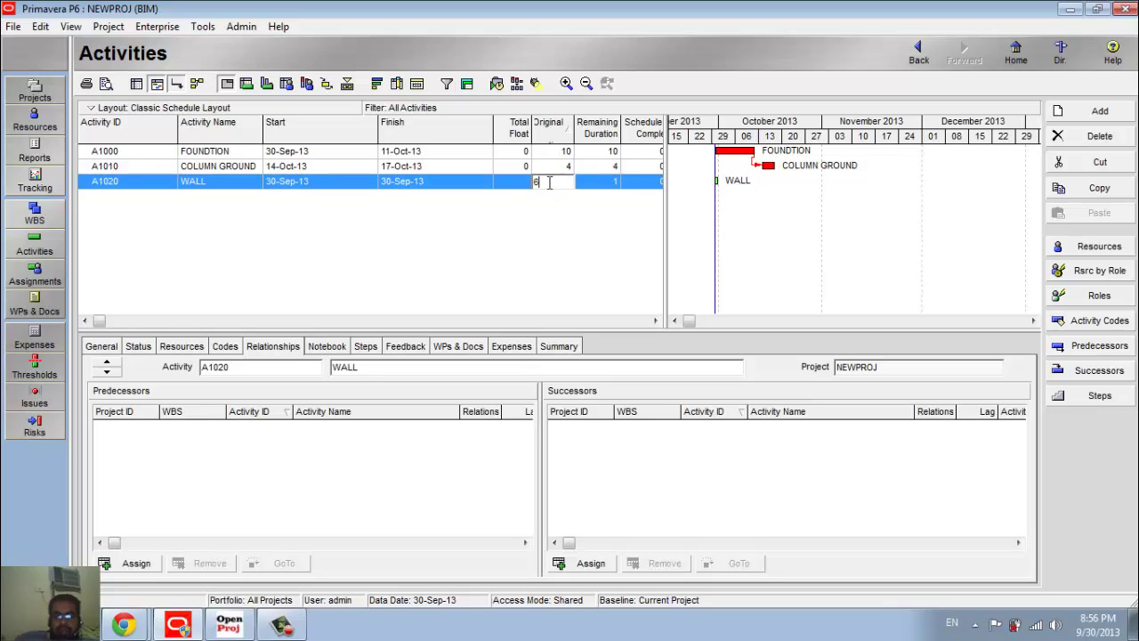
{"action": "key", "text": "Return"}
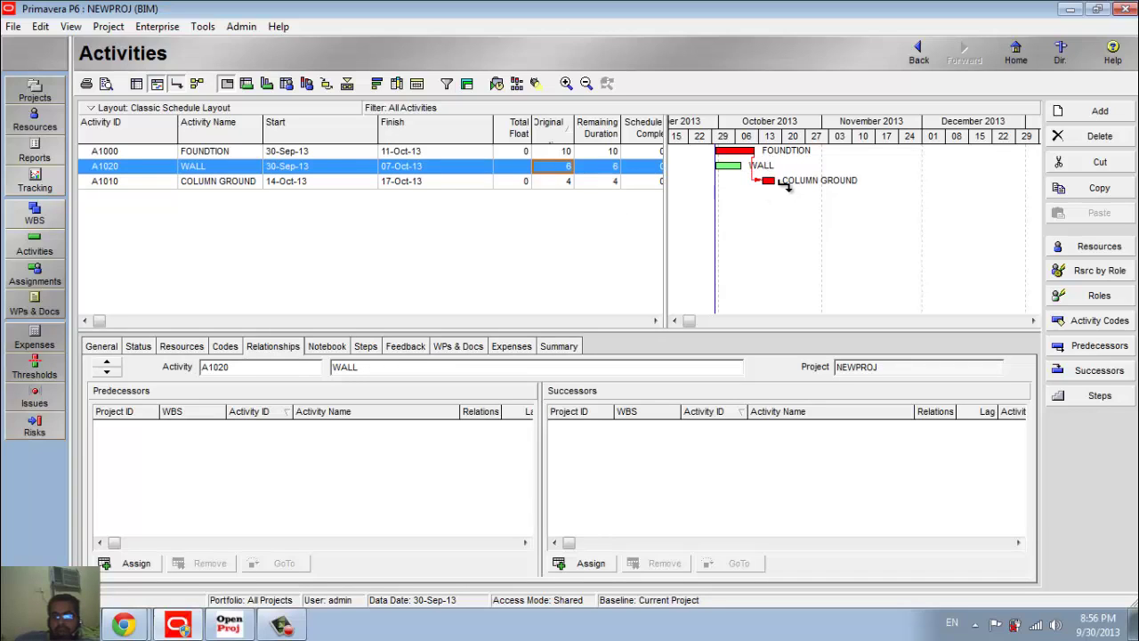
Link the finish of COLUMN GROUND to the start of WALL in the Gantt chart and reschedule the project.
{"action": "left_click_drag", "start_coordinate": [788, 186], "coordinate": [720, 169]}
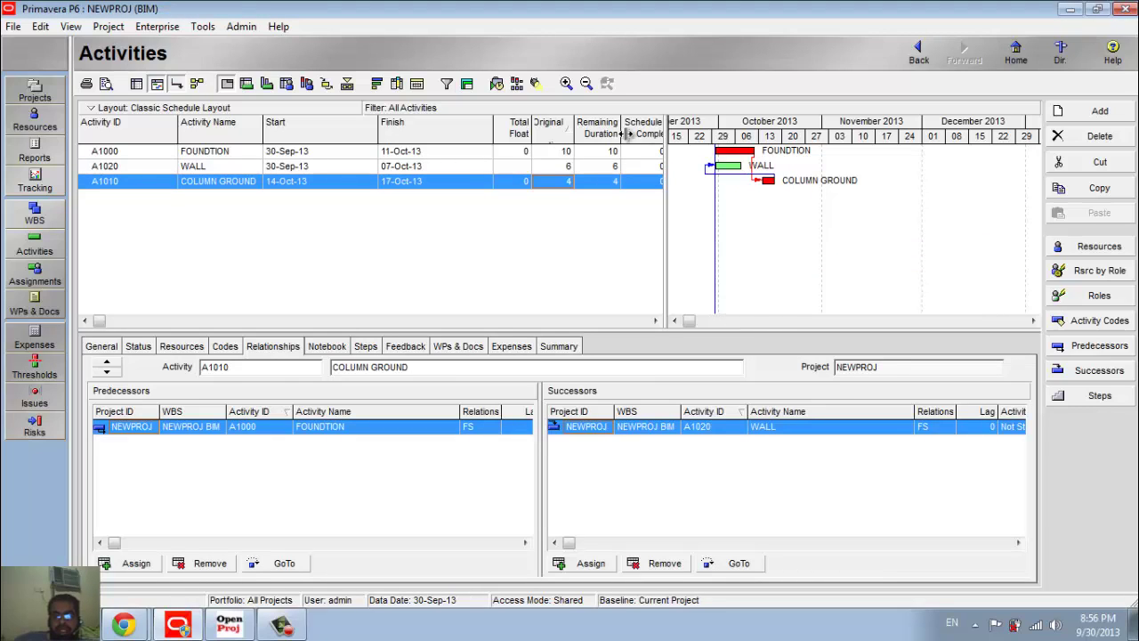
{"action": "left_click", "coordinate": [497, 84]}
{"action": "left_click", "coordinate": [821, 275]}
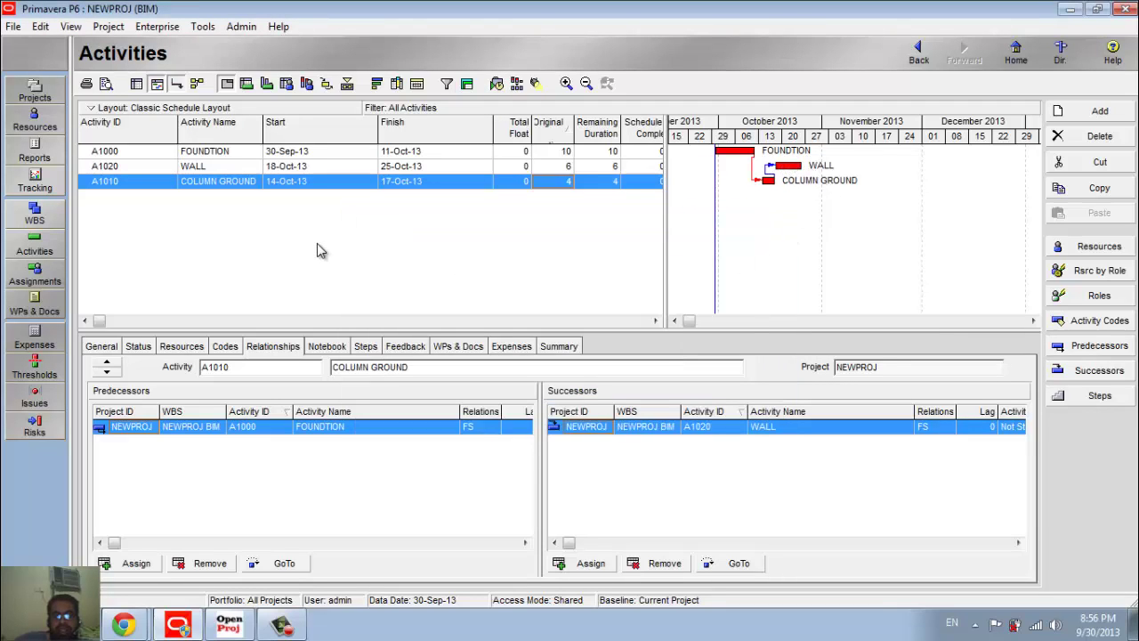
Add two more activities to the project, one named WINDOW and one named DOOR.
{"action": "right_click", "coordinate": [236, 220]}
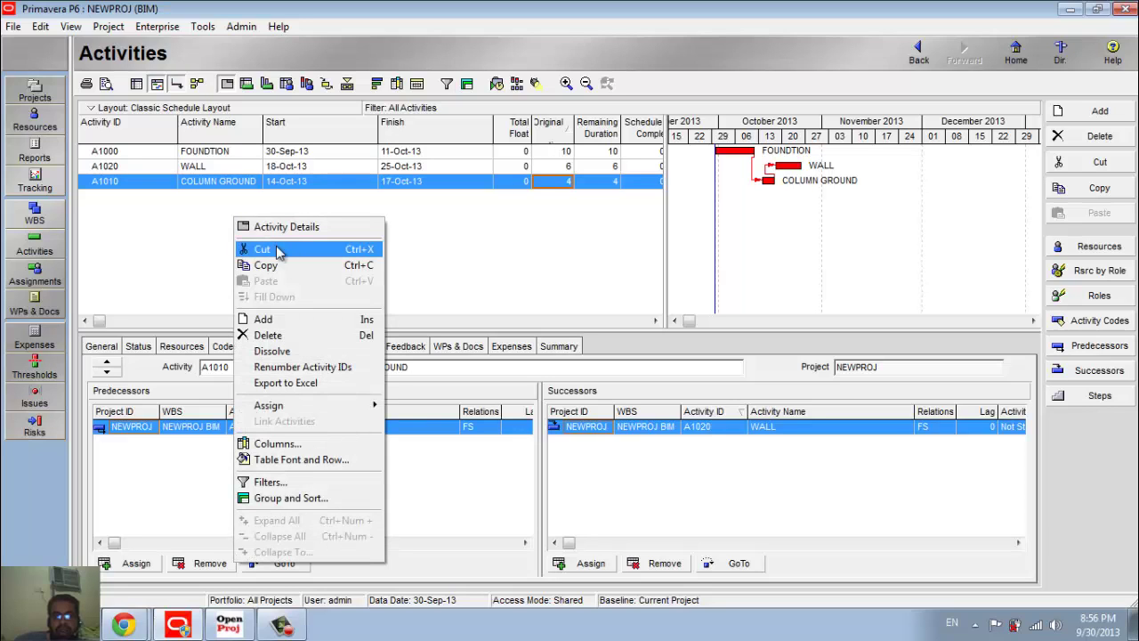
{"action": "left_click", "coordinate": [270, 318]}
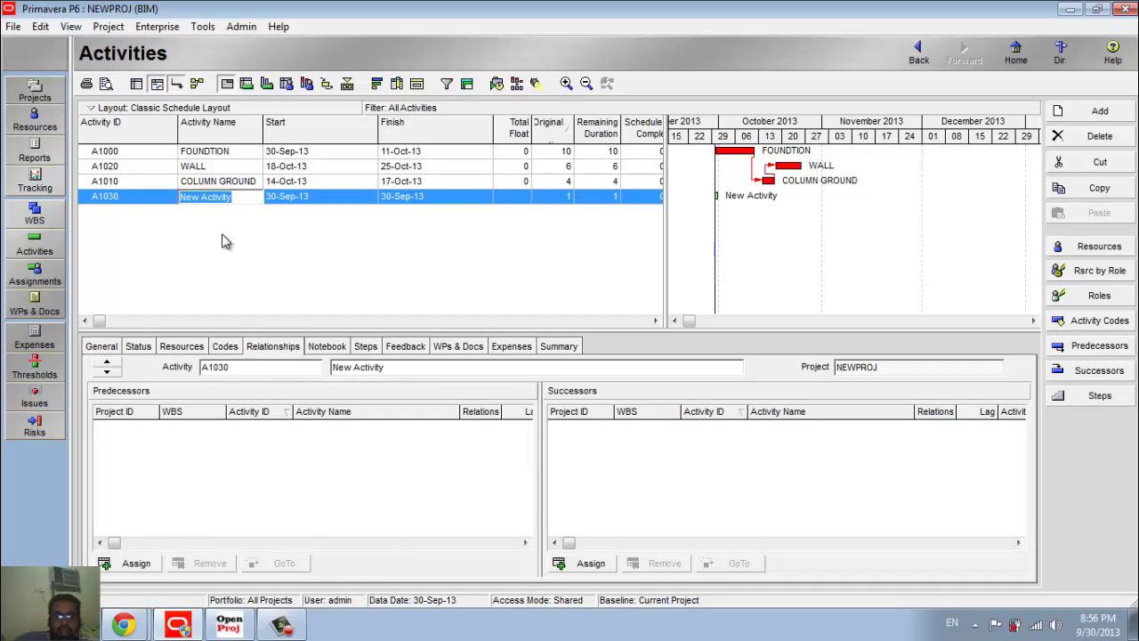
{"action": "type", "text": "WINDOW"}
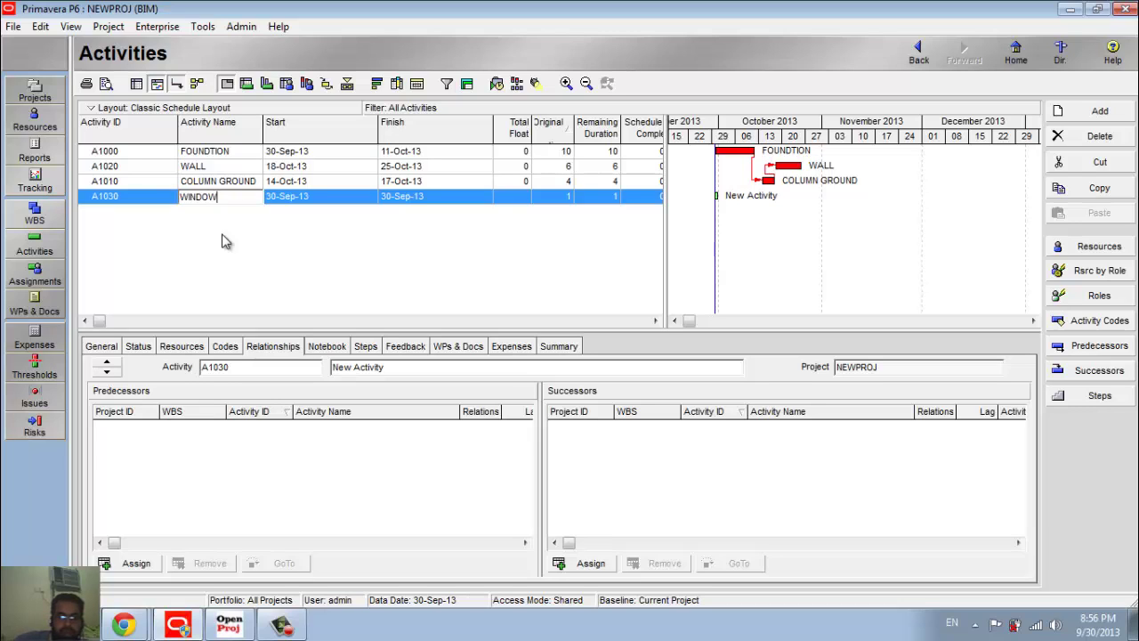
{"action": "key", "text": "Return"}
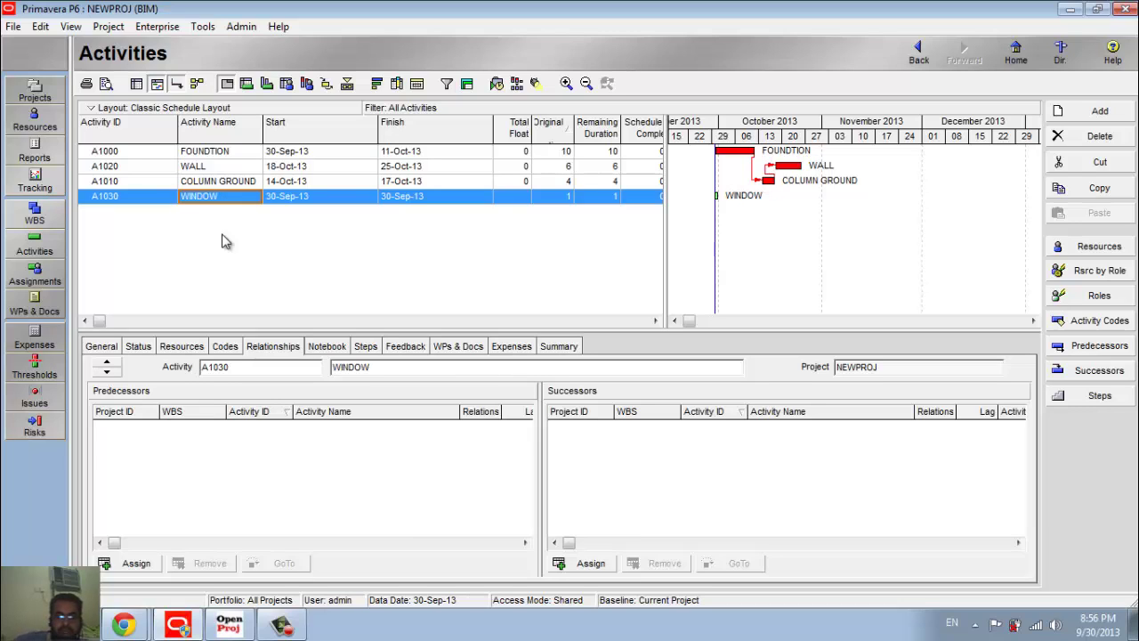
{"action": "right_click", "coordinate": [223, 236]}
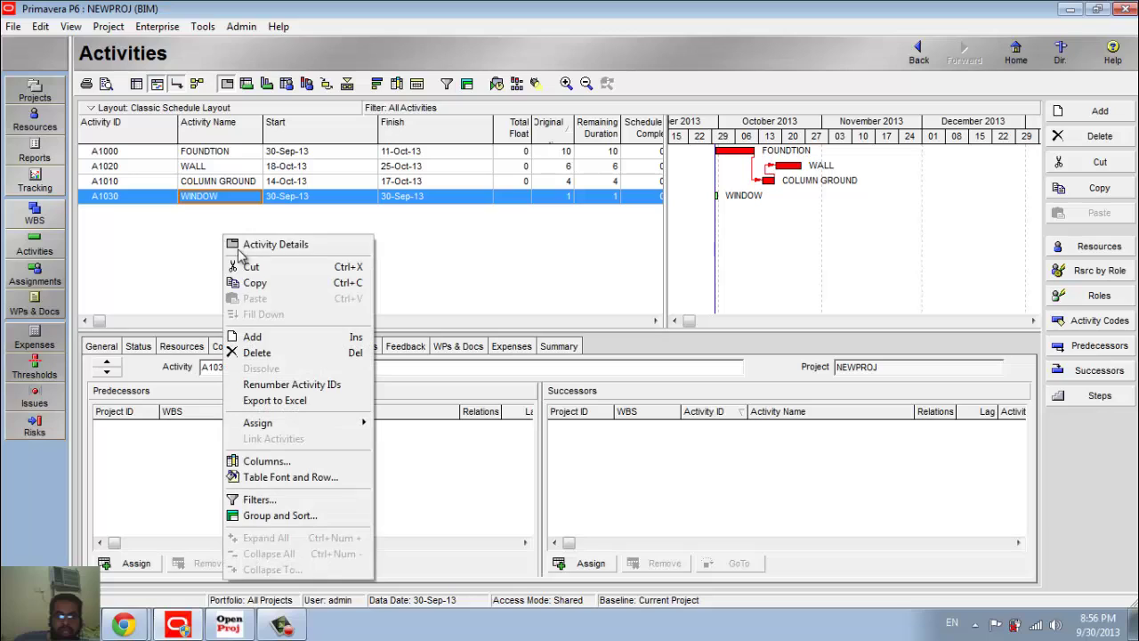
{"action": "left_click", "coordinate": [267, 337]}
{"action": "type", "text": "DOOR"}
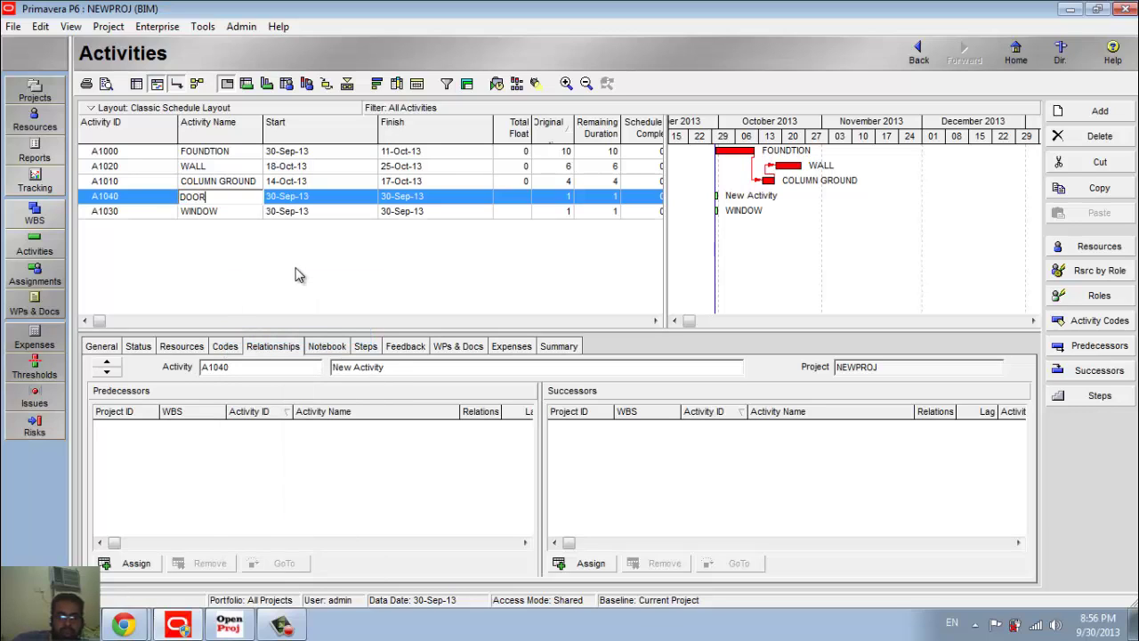
{"action": "key", "text": "Return"}
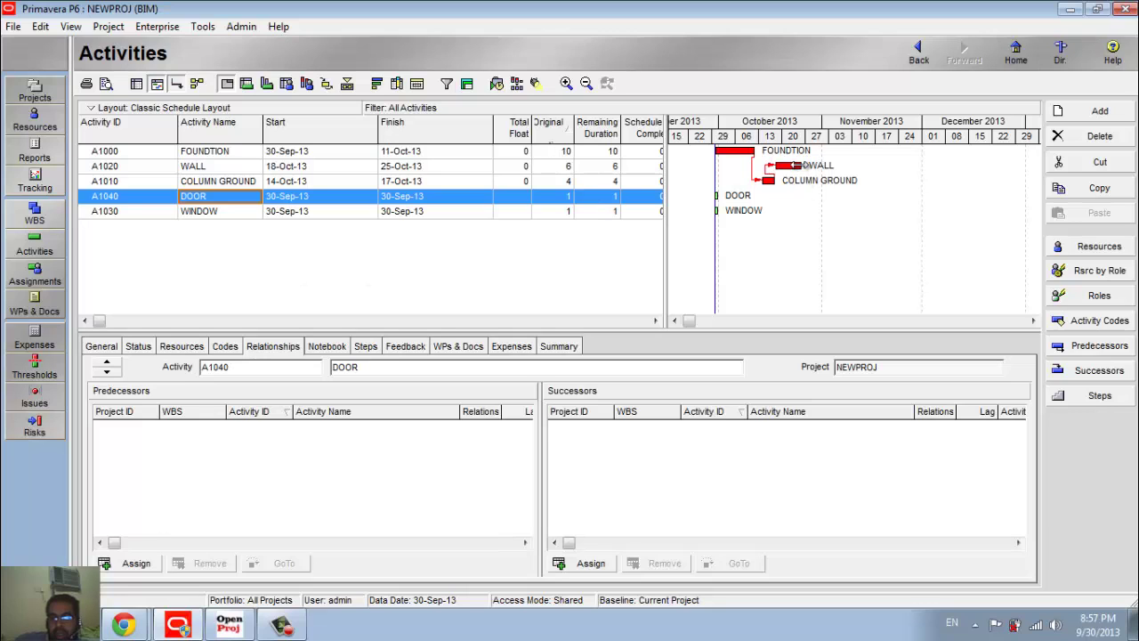
Link the finish of WALL to the starts of both DOOR and WINDOW in the Gantt chart.
{"action": "left_click_drag", "start_coordinate": [806, 165], "coordinate": [712, 200]}
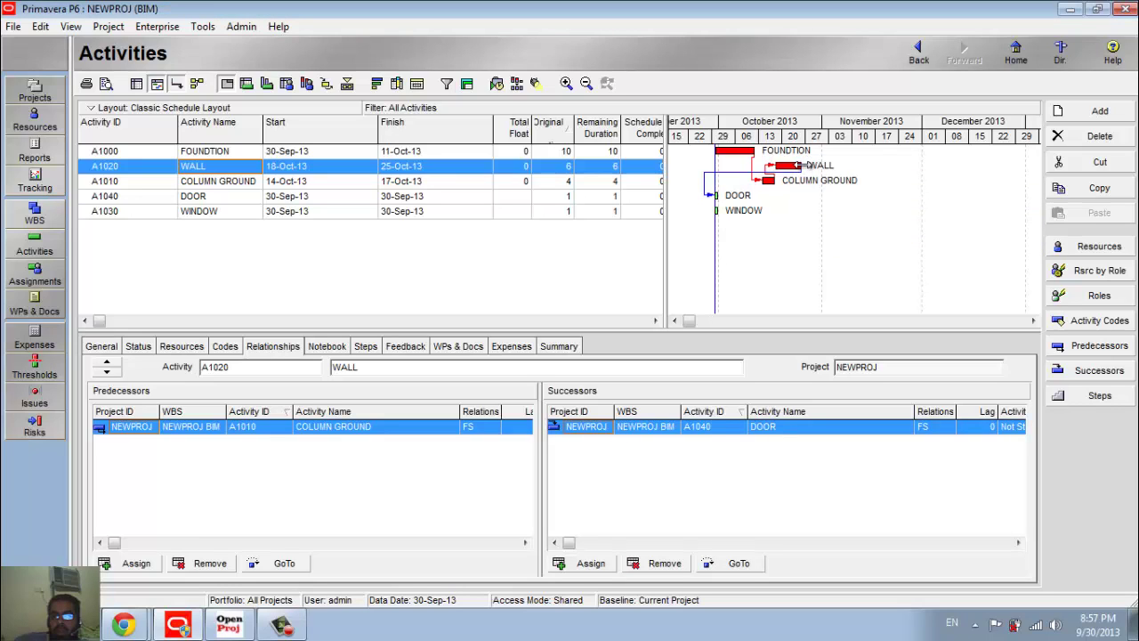
{"action": "left_click_drag", "start_coordinate": [812, 171], "coordinate": [717, 215]}
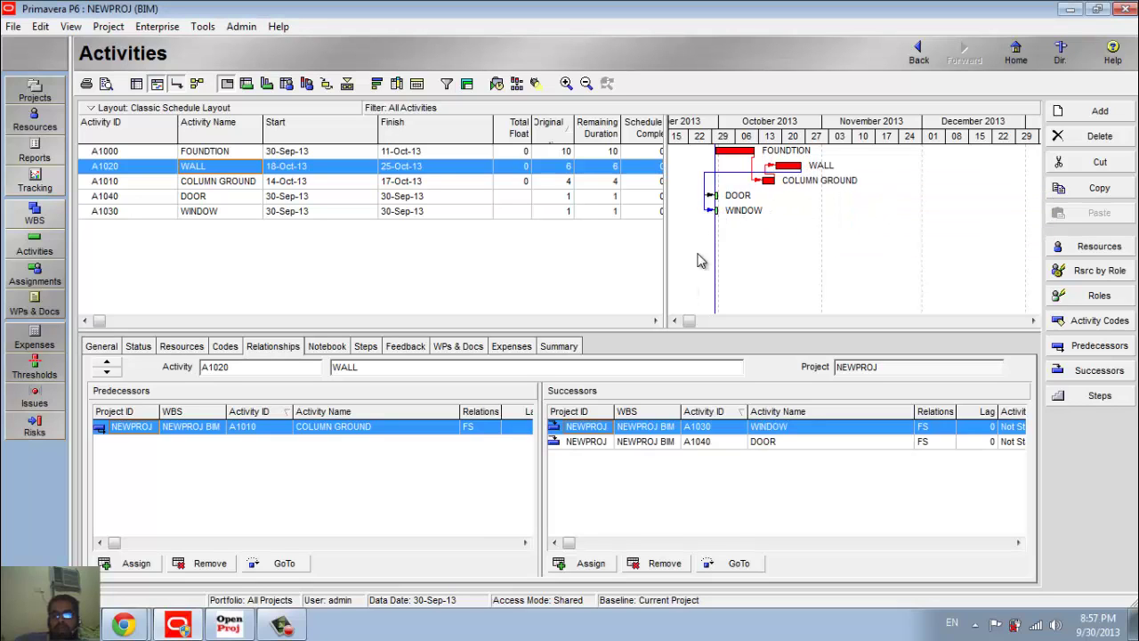
Set the original duration to 3 for DOOR and 4 for WINDOW, and reschedule the project.
{"action": "left_click", "coordinate": [566, 198]}
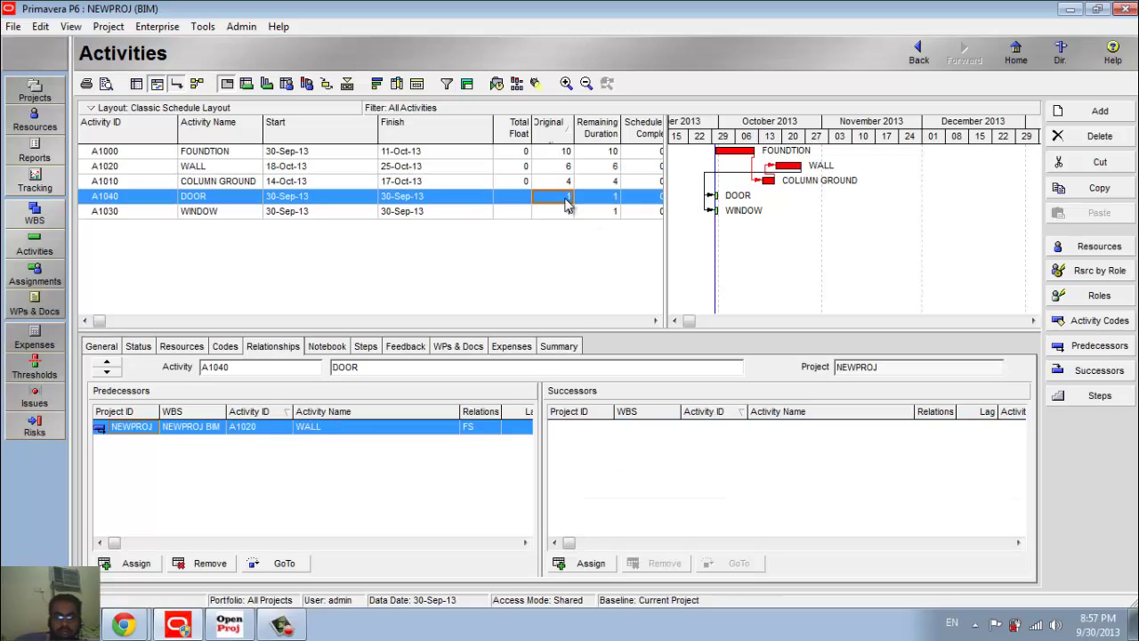
{"action": "type", "text": "3"}
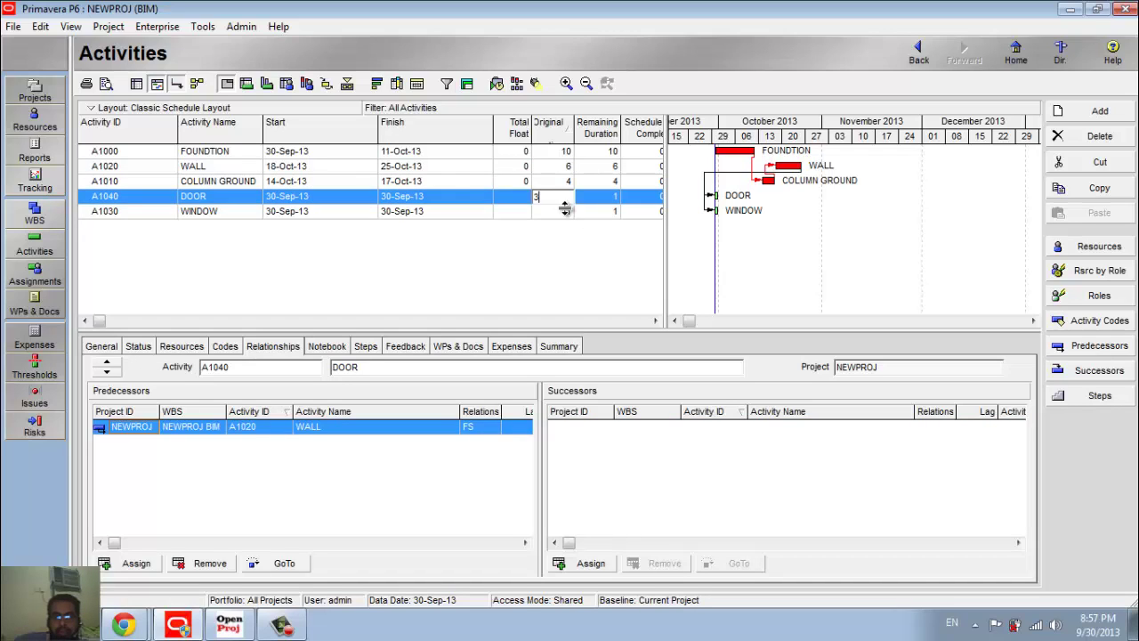
{"action": "left_click", "coordinate": [568, 214]}
{"action": "type", "text": "4"}
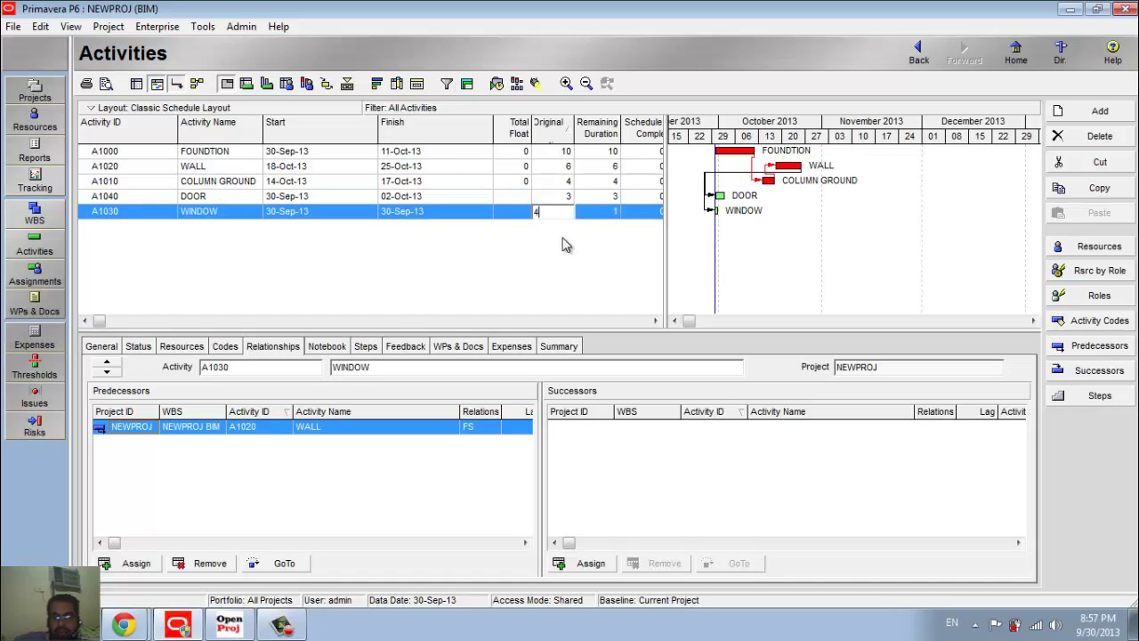
{"action": "key", "text": "Return"}
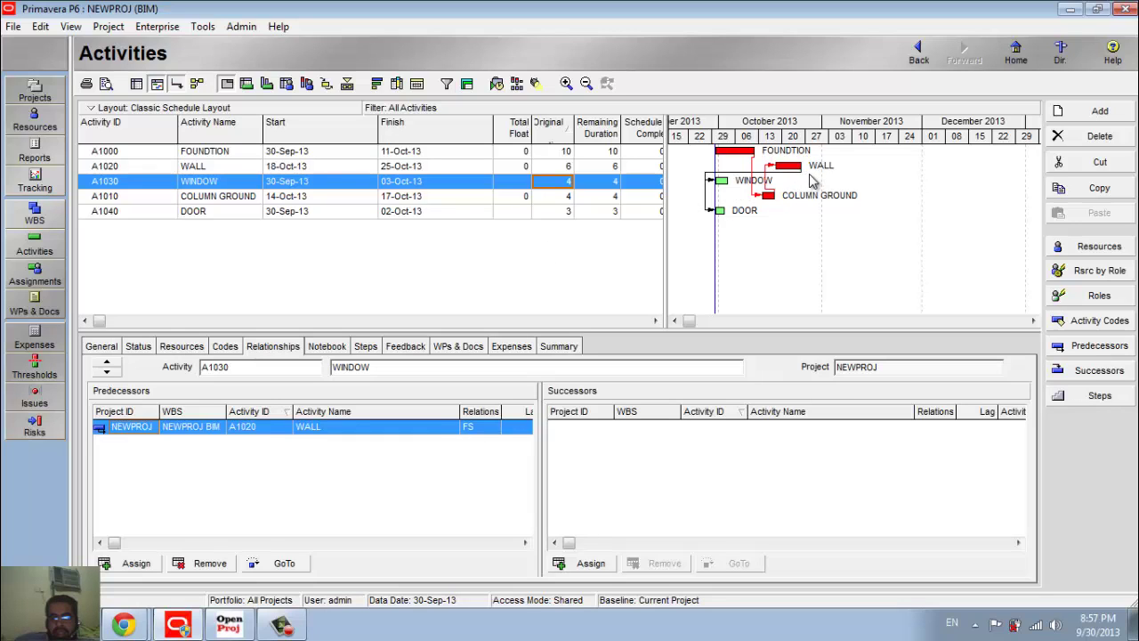
{"action": "left_click", "coordinate": [496, 83]}
{"action": "left_click", "coordinate": [744, 277]}
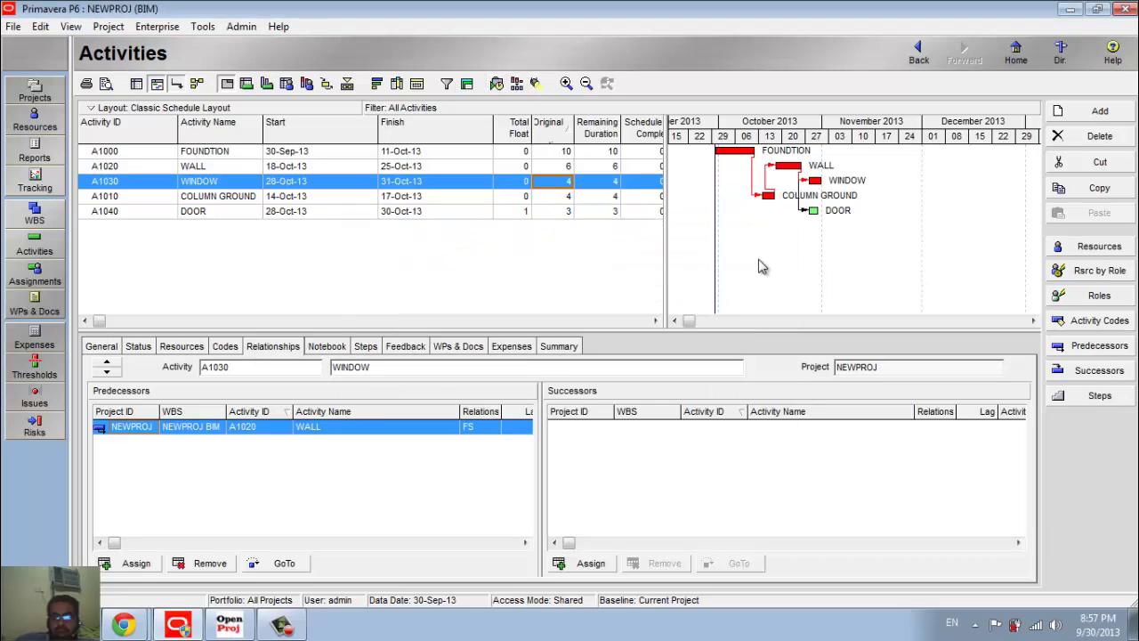
Add an activity named PAINT and set its original duration to 4.
{"action": "right_click", "coordinate": [332, 239]}
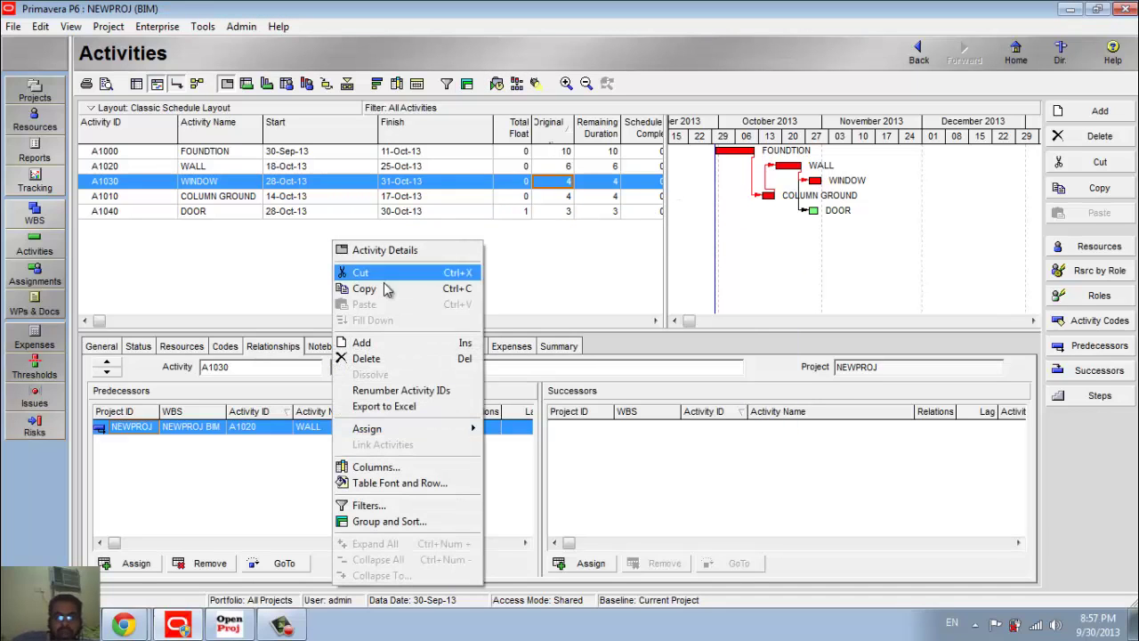
{"action": "left_click", "coordinate": [399, 353]}
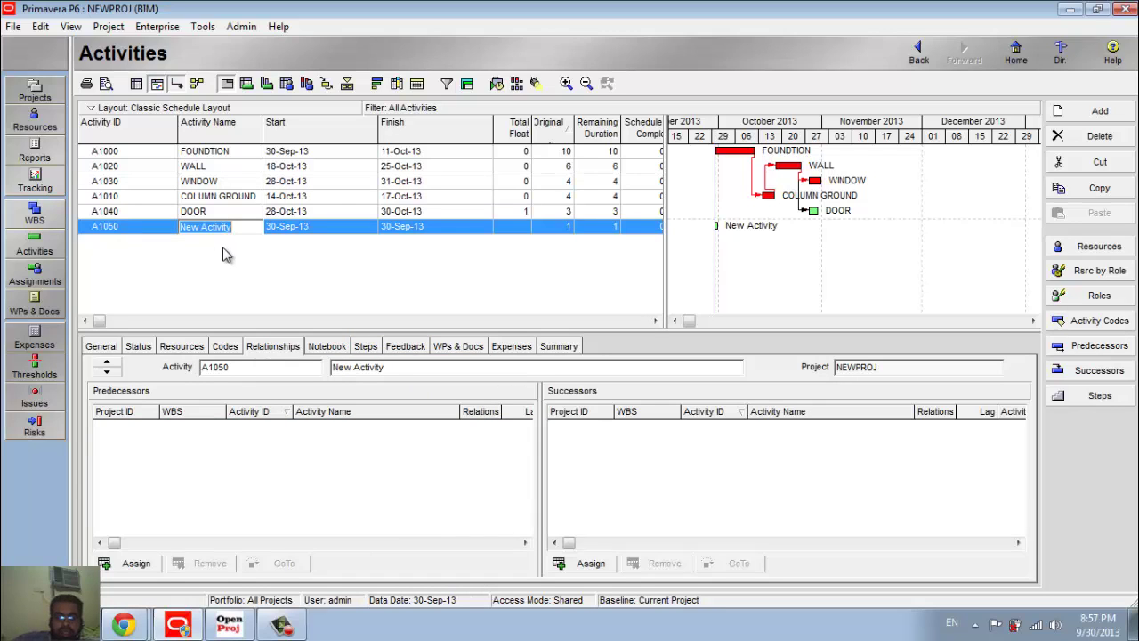
{"action": "type", "text": "PAINT"}
{"action": "key", "text": "Return"}
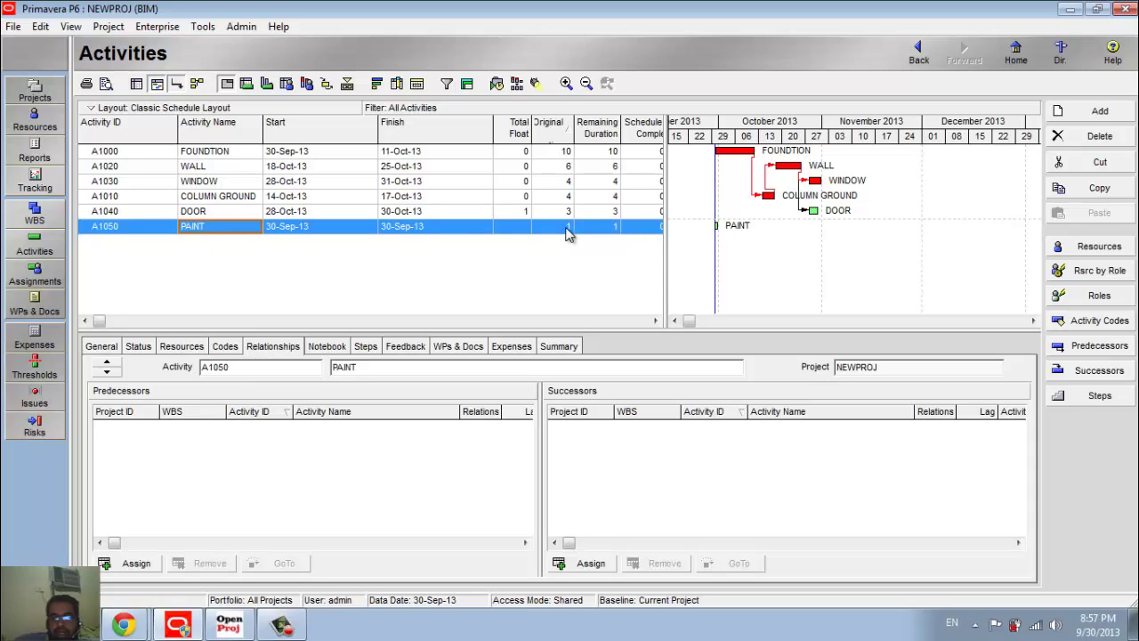
{"action": "type", "text": "4"}
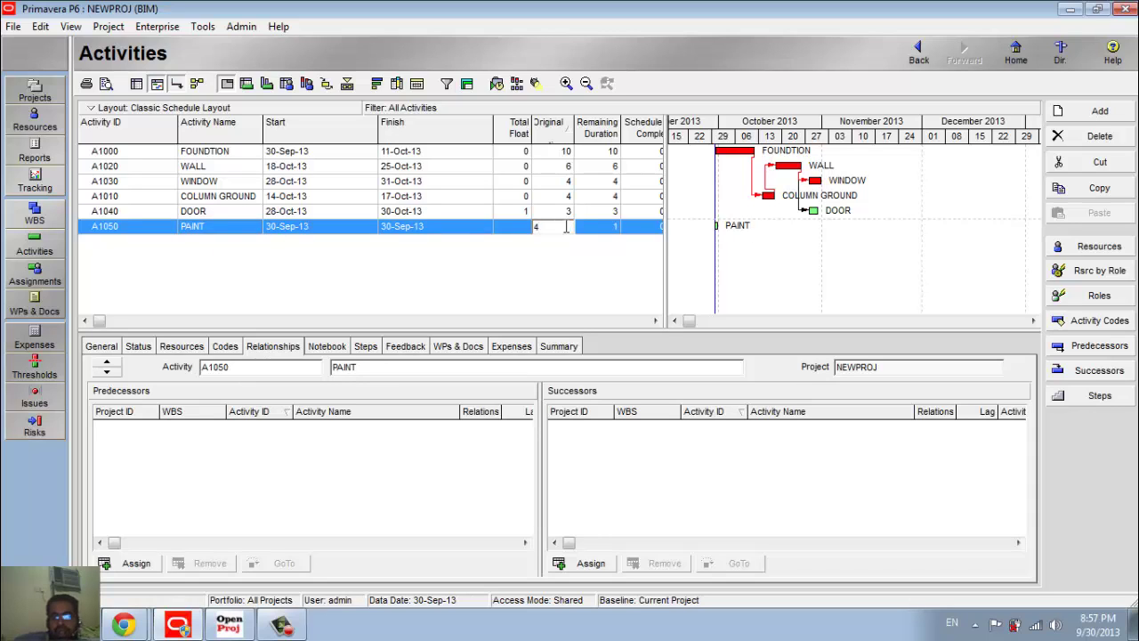
{"action": "key", "text": "Return"}
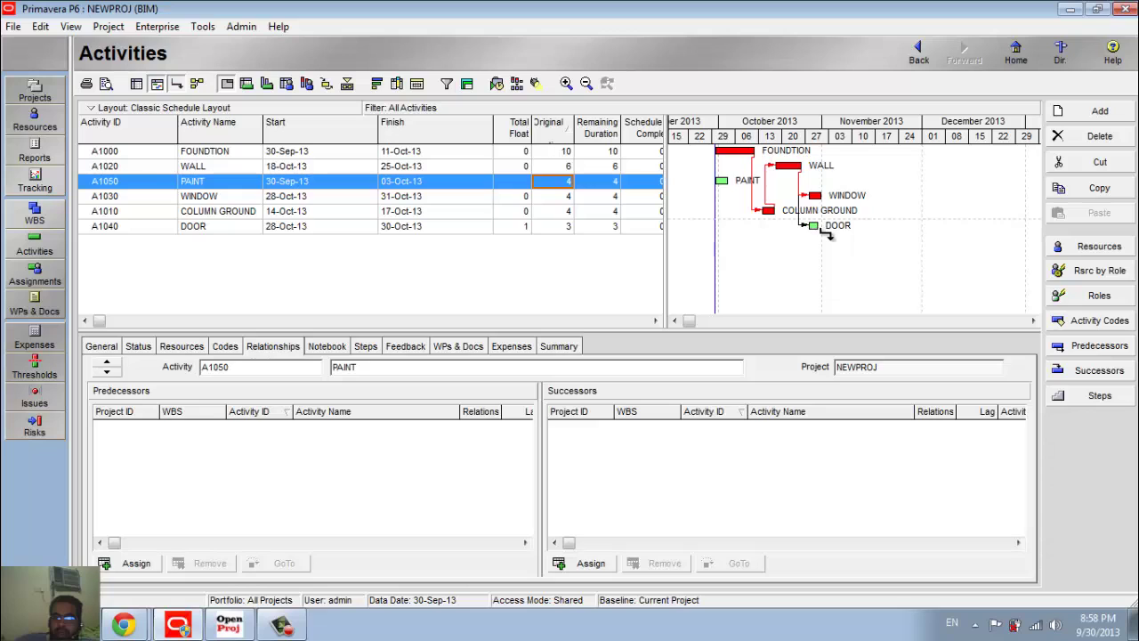
Link the finish of DOOR to the start of PAINT and the finish of WINDOW to the finish of DOOR, and reschedule the project.
{"action": "mouse_move", "coordinate": [826, 233]}
{"action": "left_mouse_down"}
{"action": "mouse_move", "coordinate": [770, 233]}
{"action": "mouse_move", "coordinate": [721, 181]}
{"action": "left_mouse_up"}
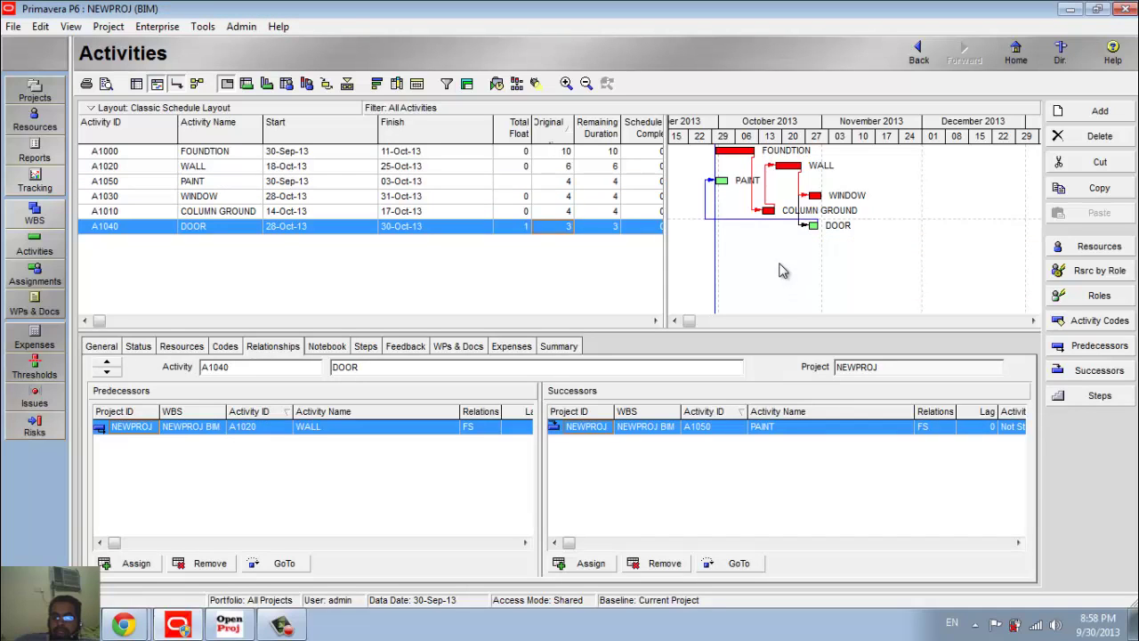
{"action": "left_click", "coordinate": [834, 200]}
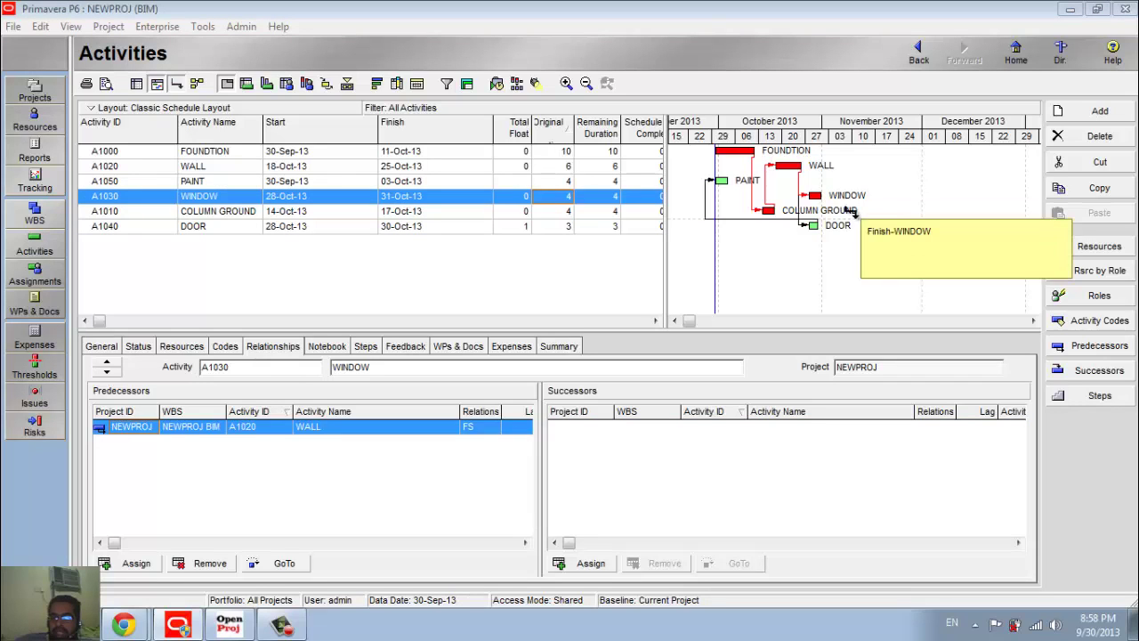
{"action": "left_click_drag", "start_coordinate": [829, 230], "coordinate": [829, 231]}
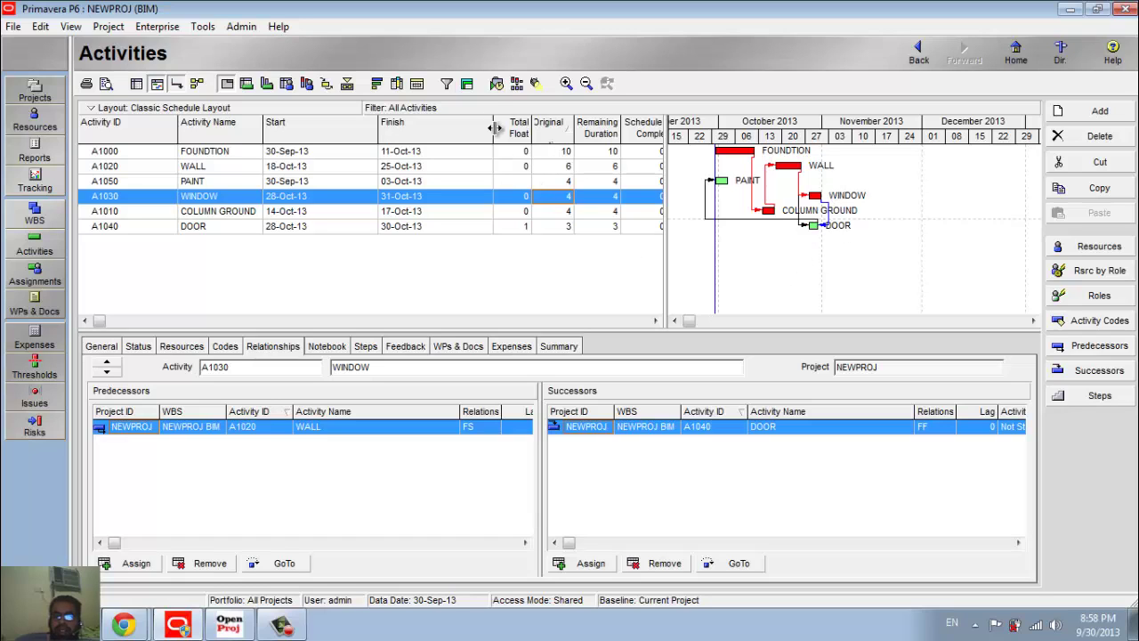
{"action": "left_click", "coordinate": [496, 83]}
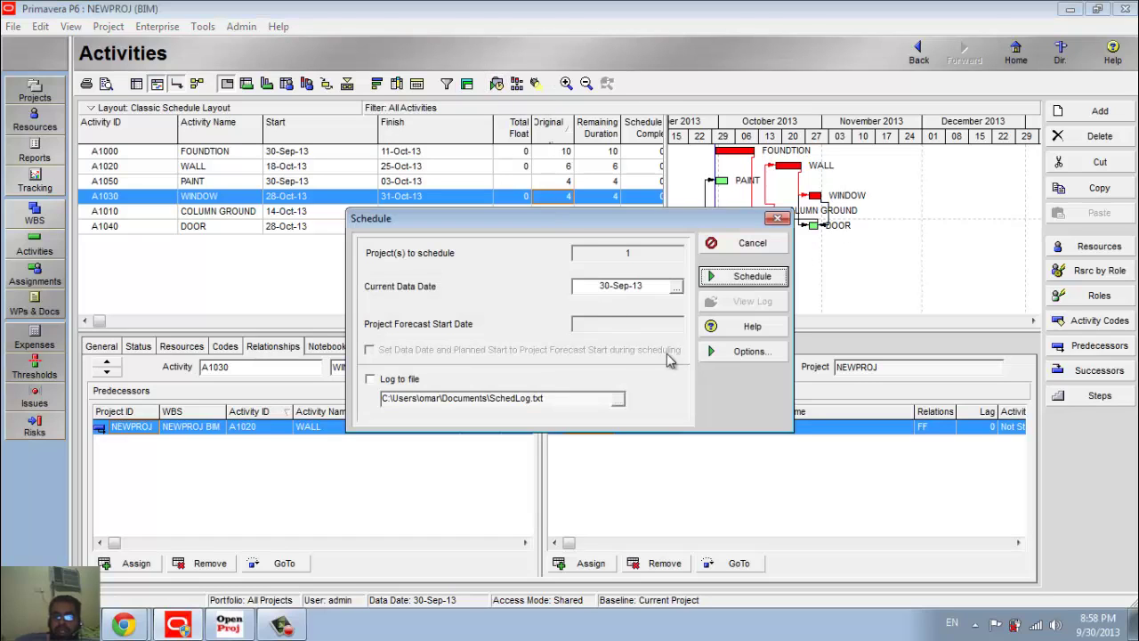
{"action": "left_click", "coordinate": [738, 275]}
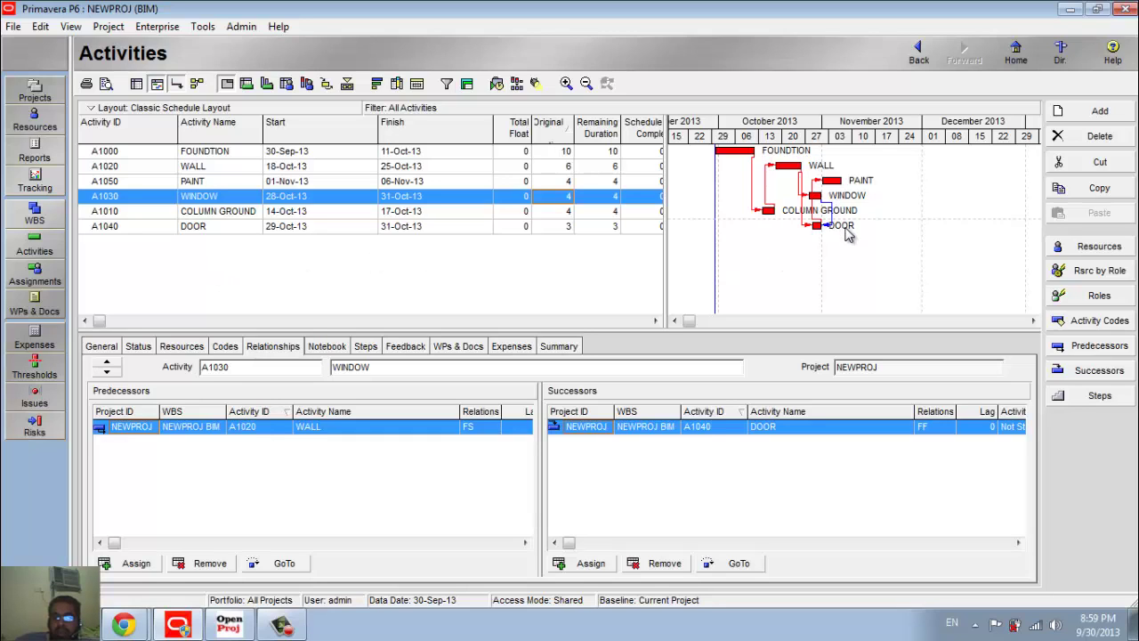
Add an activity named ELEC and set its original duration to 2.
{"action": "right_click", "coordinate": [193, 252]}
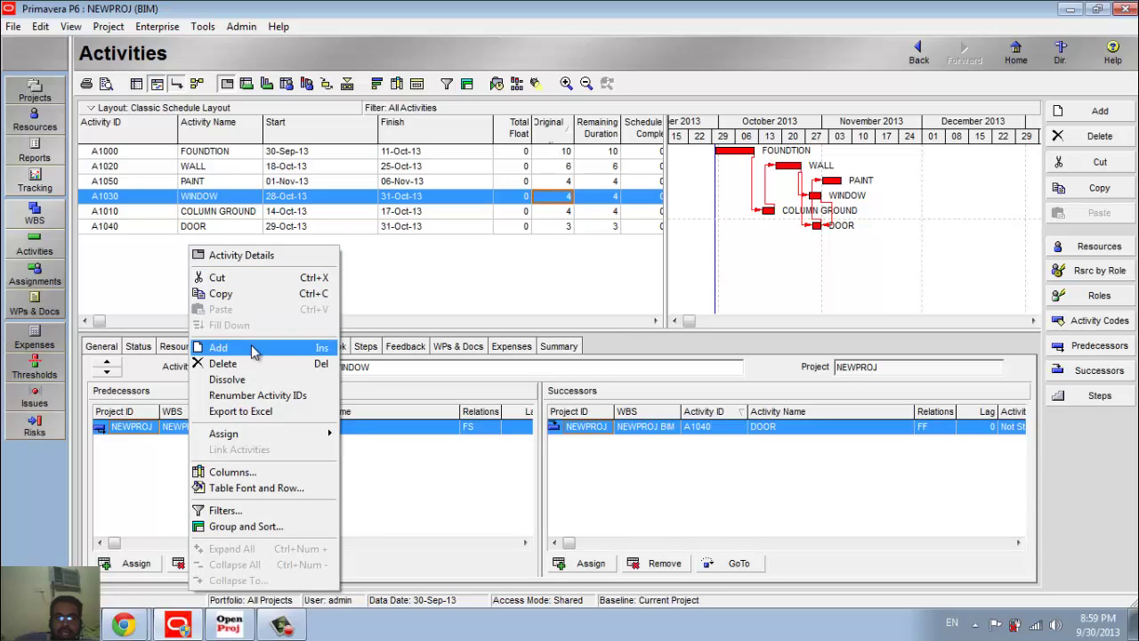
{"action": "left_click", "coordinate": [209, 350]}
{"action": "type", "text": "ELEC"}
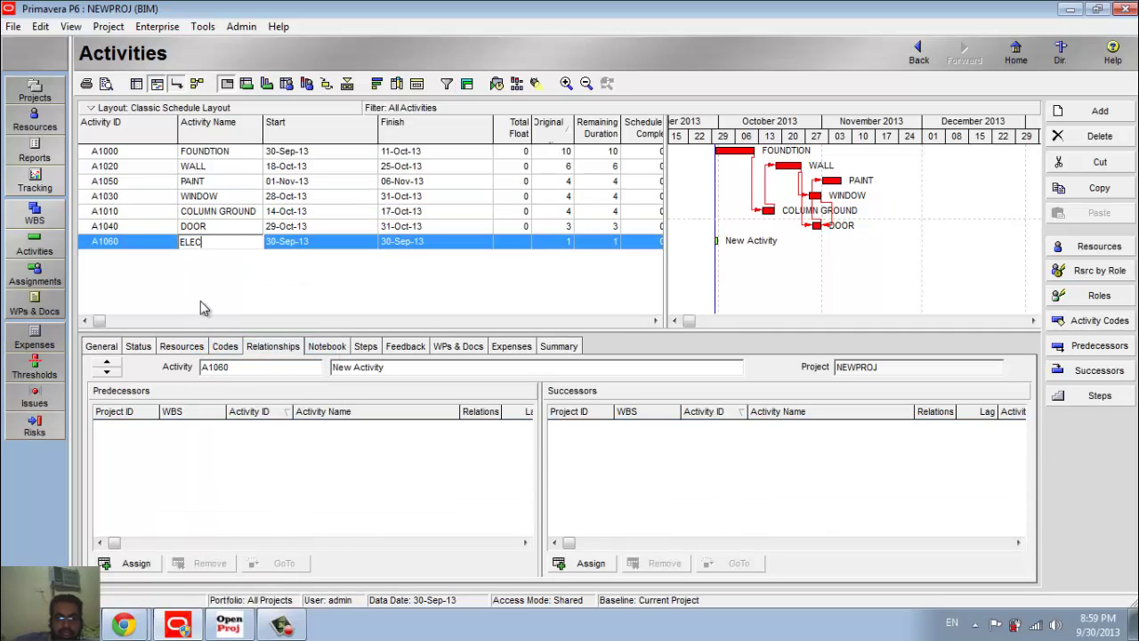
{"action": "key", "text": "Return"}
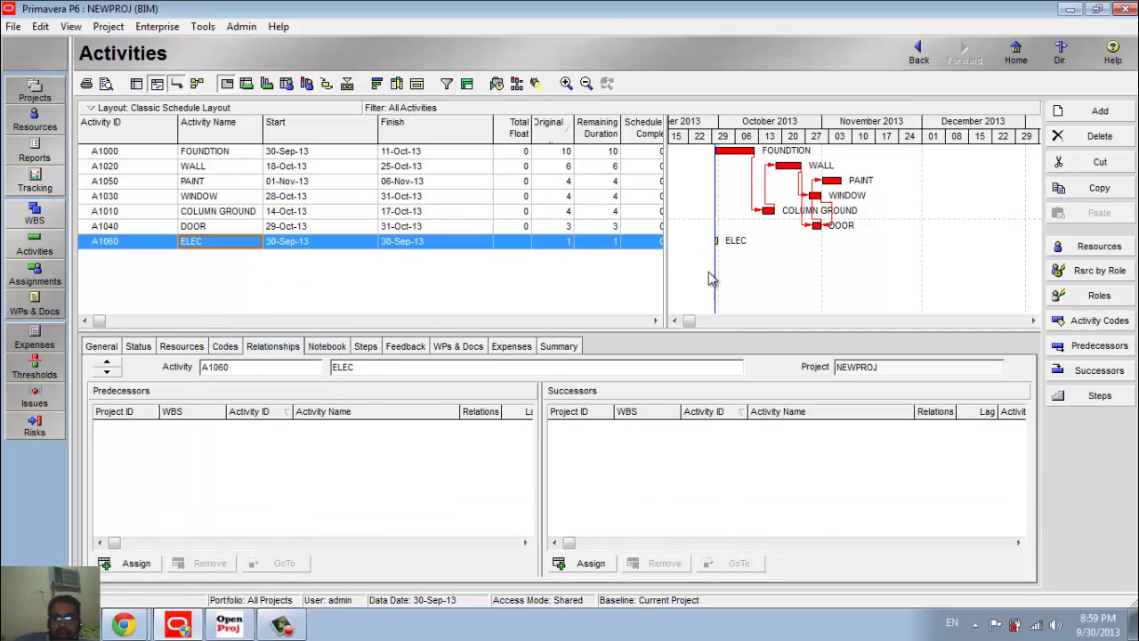
{"action": "left_click", "coordinate": [556, 243]}
{"action": "type", "text": "2"}
{"action": "key", "text": "Return"}
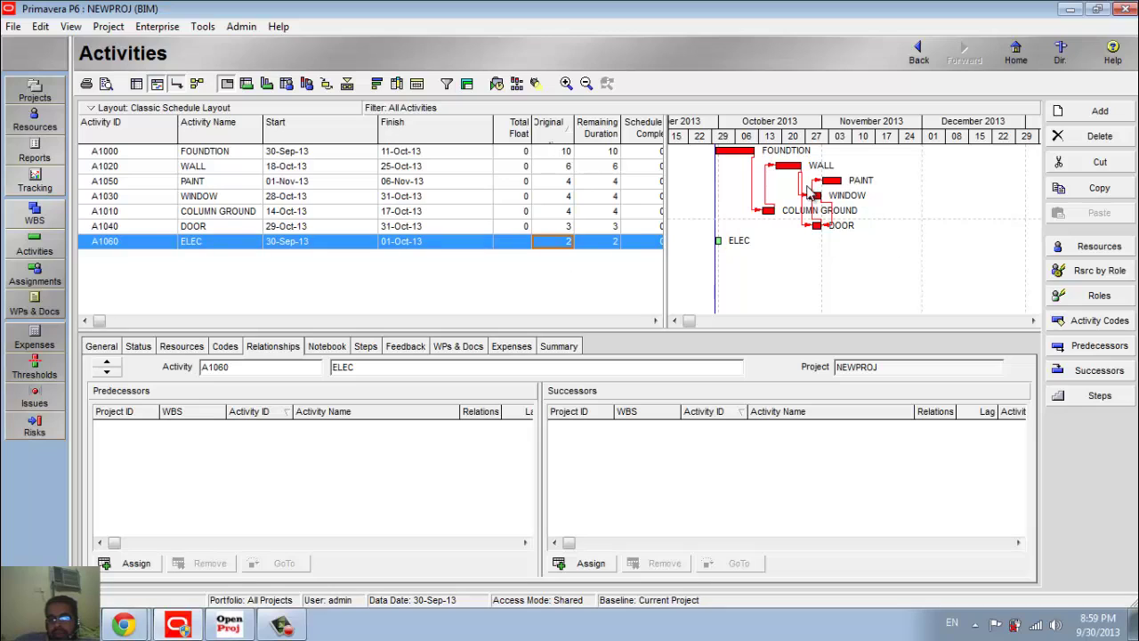
Link the finish of WALL to the start of ELEC in the Gantt chart and reschedule the project.
{"action": "left_click_drag", "start_coordinate": [807, 169], "coordinate": [722, 244]}
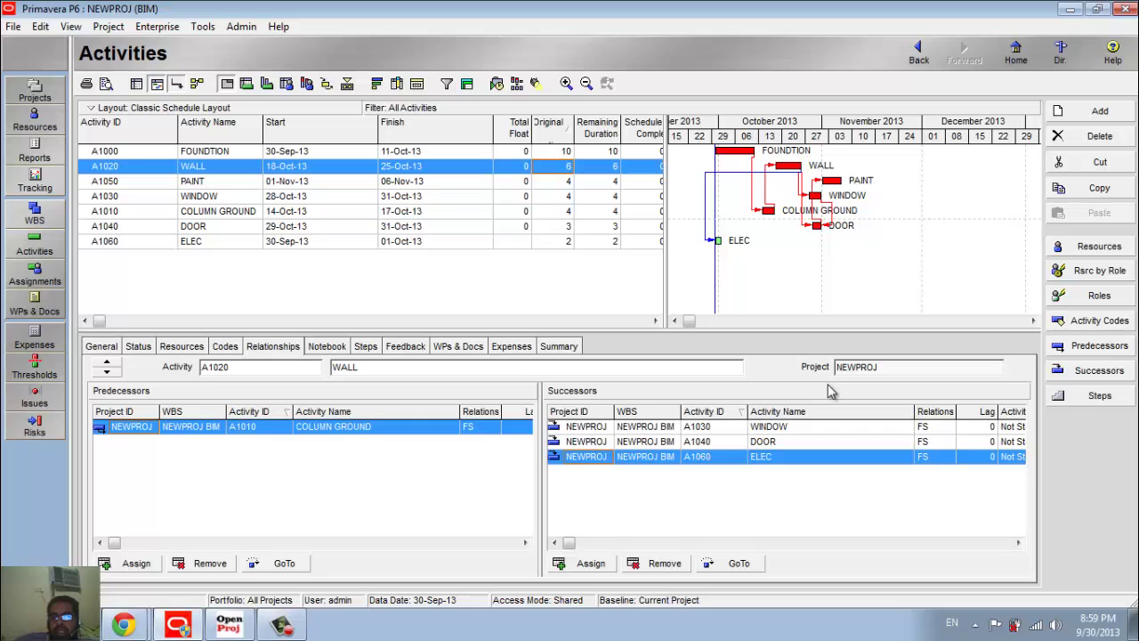
{"action": "left_click", "coordinate": [495, 83]}
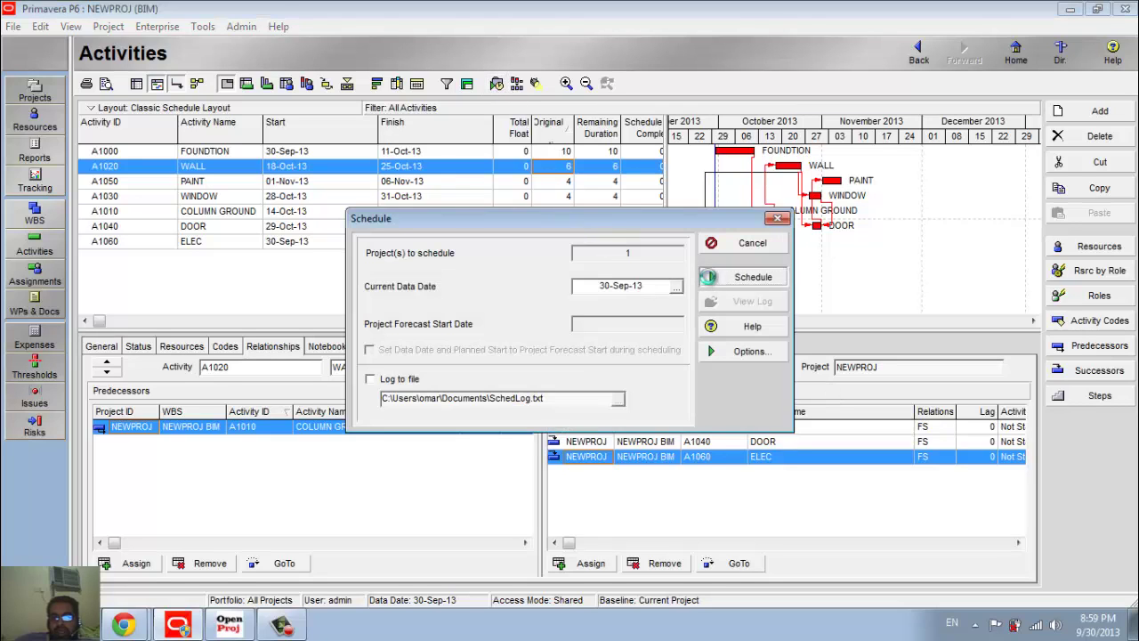
{"action": "left_click", "coordinate": [743, 276]}
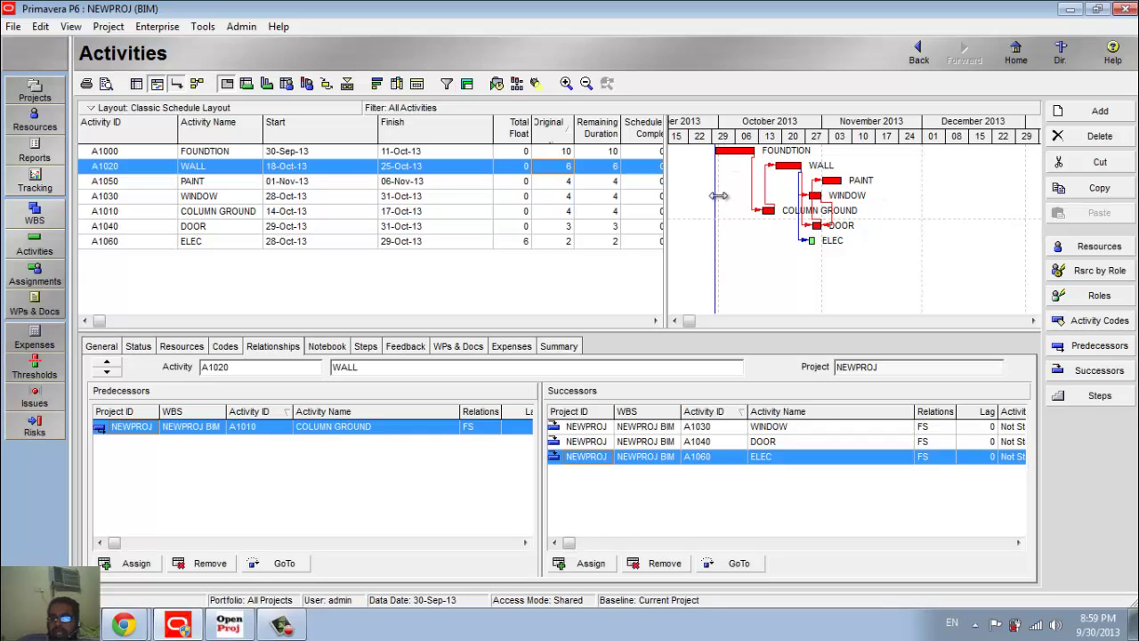
Widen the activity table and stretch the ELEC bar in the Gantt chart to a duration of 5.
{"action": "left_click_drag", "start_coordinate": [666, 235], "coordinate": [709, 238]}
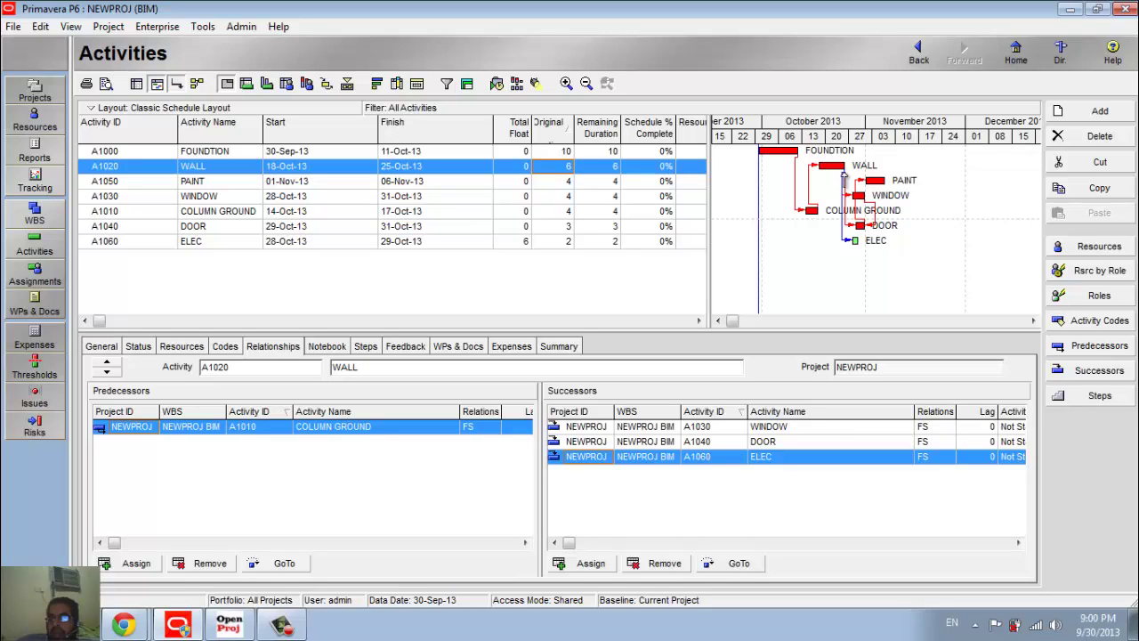
{"action": "left_click", "coordinate": [859, 240]}
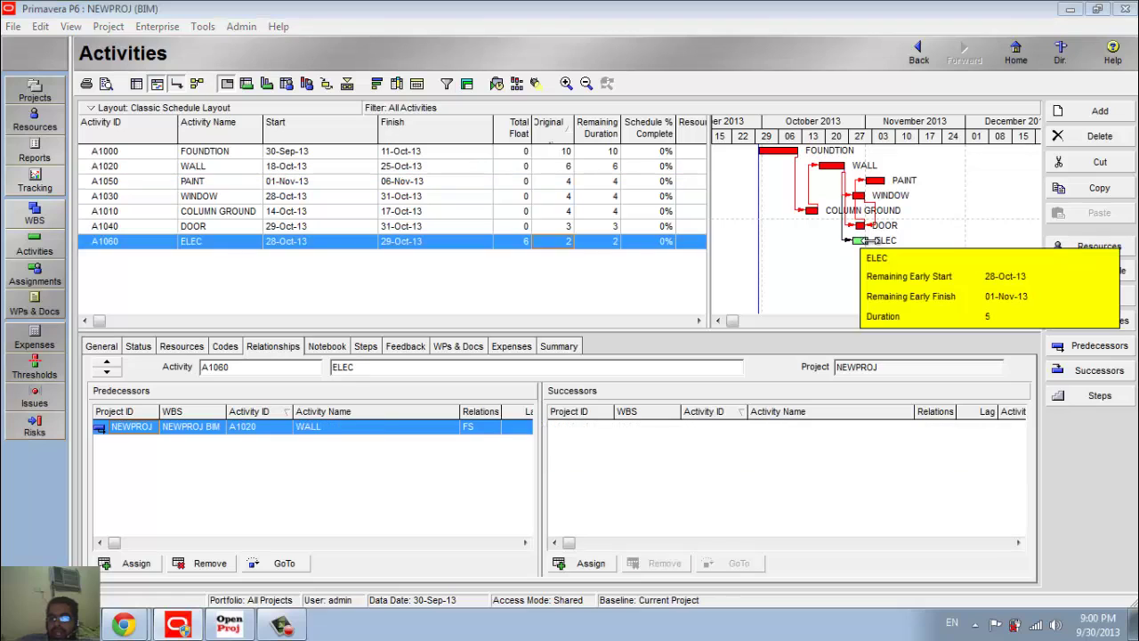
{"action": "left_click_drag", "start_coordinate": [873, 240], "coordinate": [874, 242]}
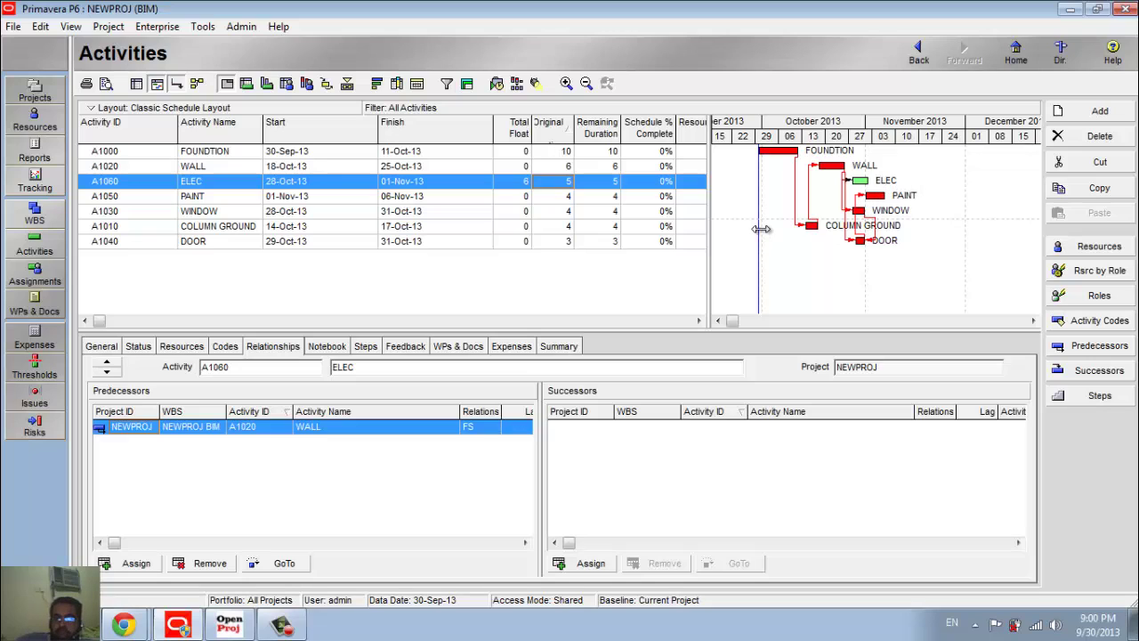
Inspect the activity table's further columns up to Resources, enlarge the Gantt chart area again and select the ELEC activity.
{"action": "left_click_drag", "start_coordinate": [708, 212], "coordinate": [909, 270]}
{"action": "left_click", "coordinate": [842, 241]}
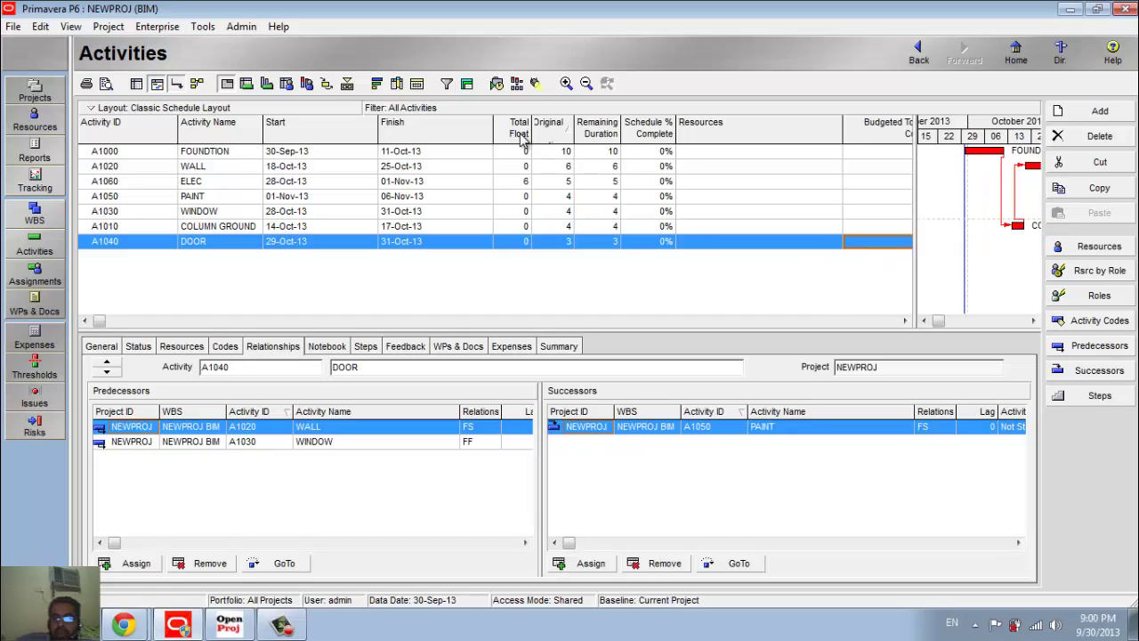
{"action": "left_click_drag", "start_coordinate": [916, 286], "coordinate": [564, 254]}
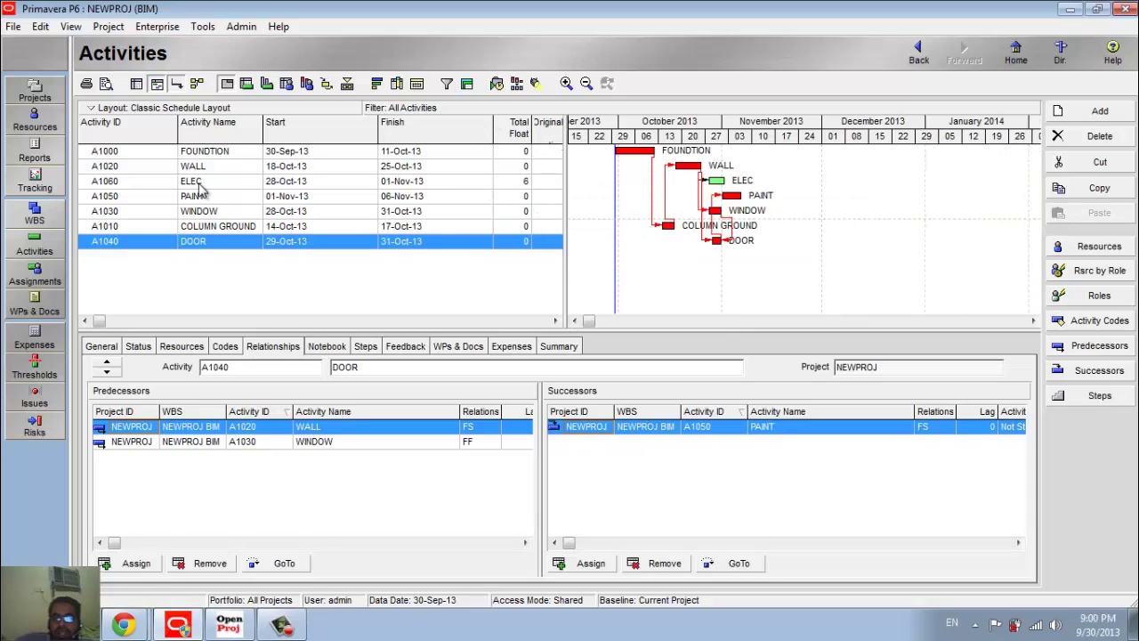
{"action": "left_click", "coordinate": [147, 181]}
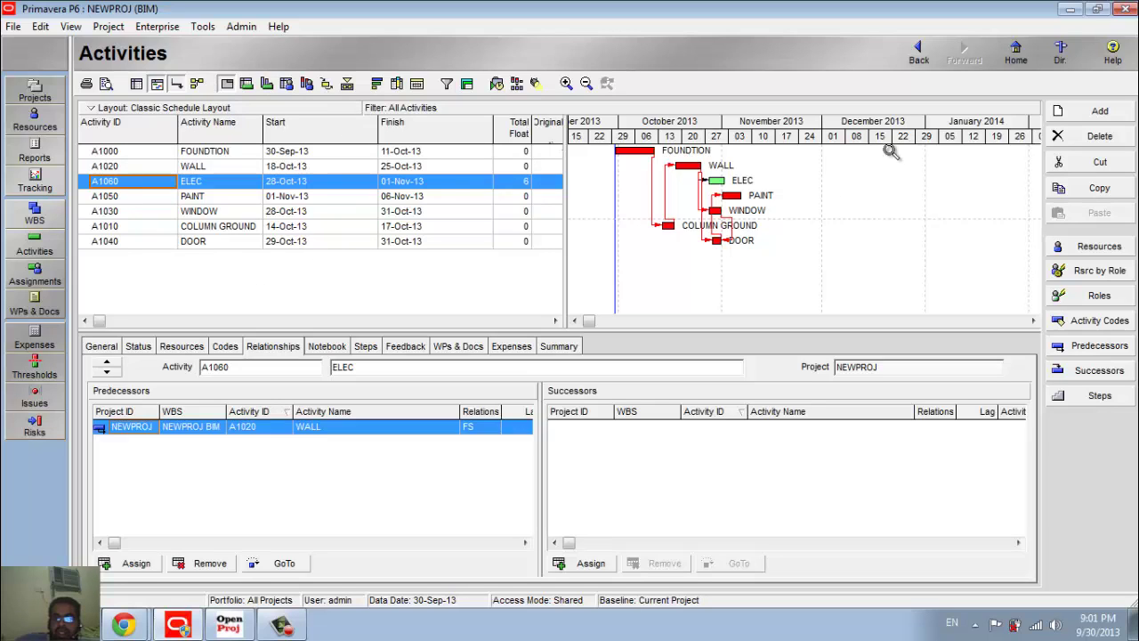
Review the date interval and ordinal date interval options in the Gantt timescale settings without applying any change.
{"action": "right_click", "coordinate": [750, 132]}
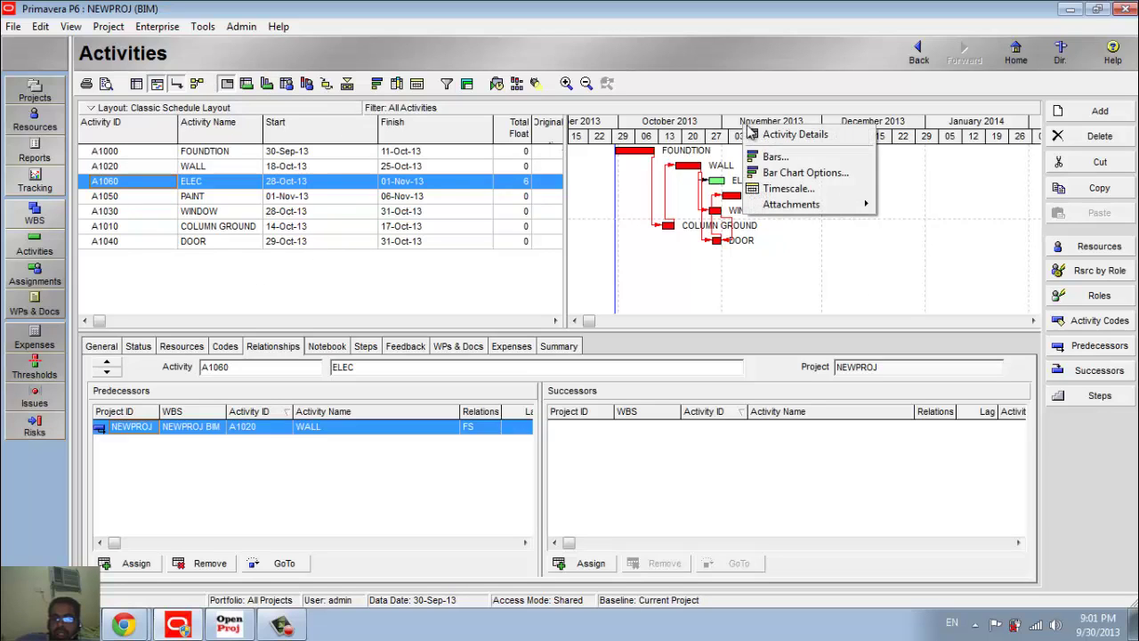
{"action": "left_click", "coordinate": [790, 190]}
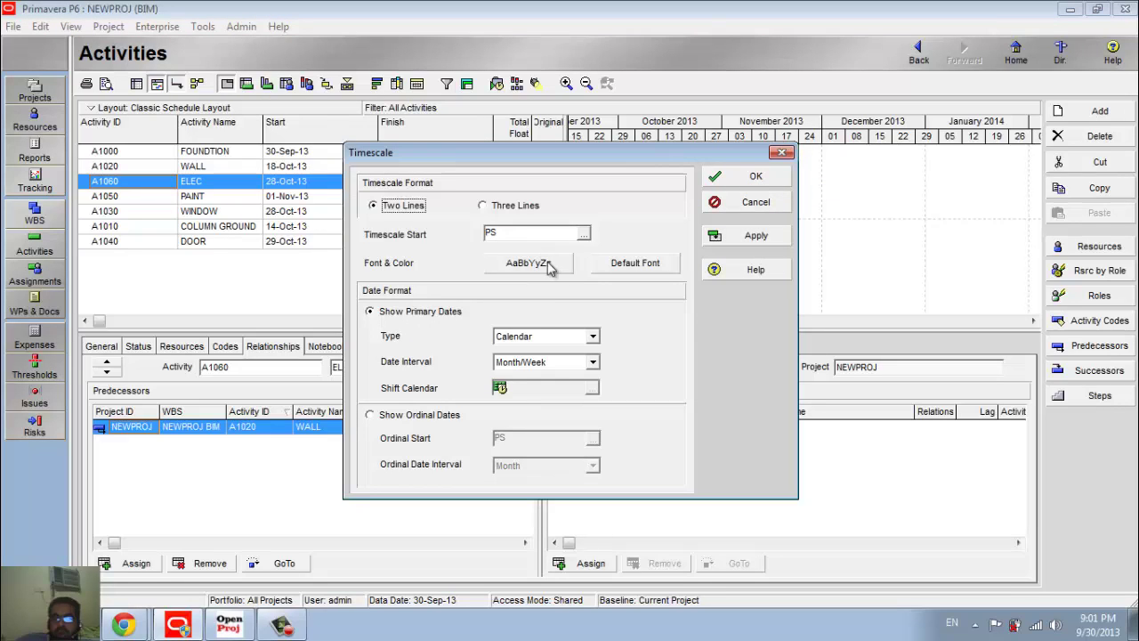
{"action": "left_click", "coordinate": [592, 362]}
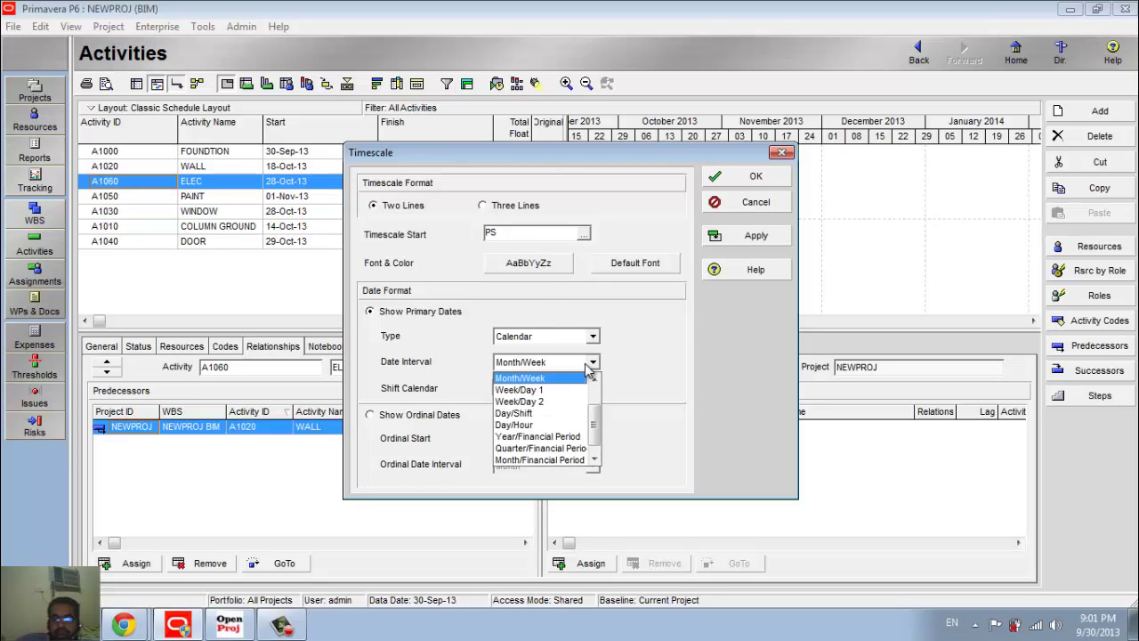
{"action": "left_click", "coordinate": [625, 362]}
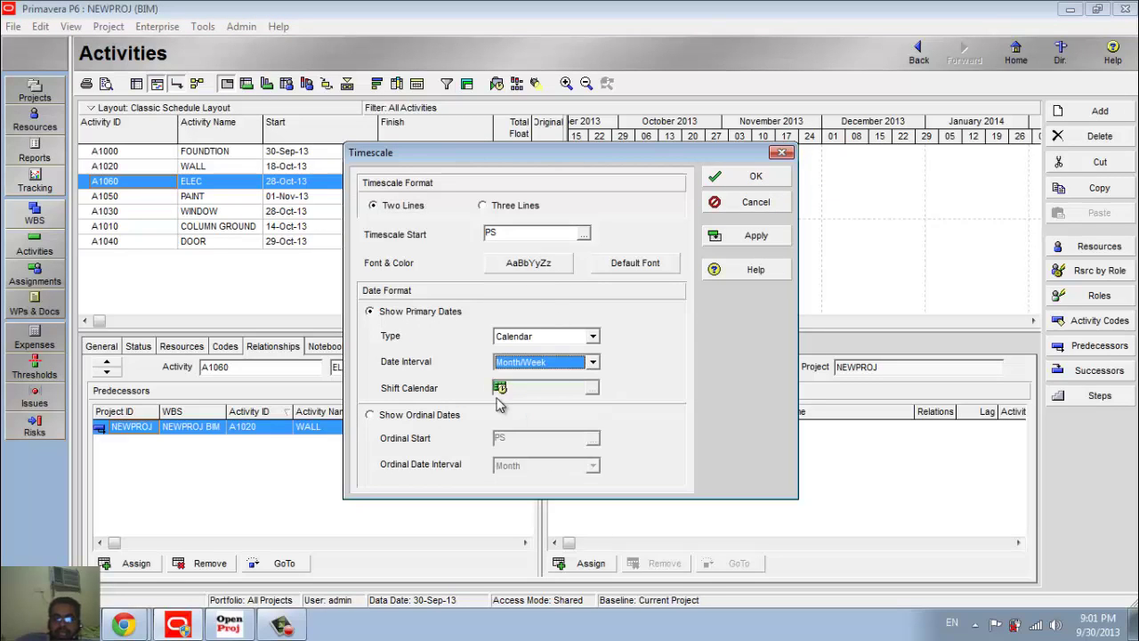
{"action": "left_click", "coordinate": [383, 418]}
{"action": "left_click", "coordinate": [544, 465]}
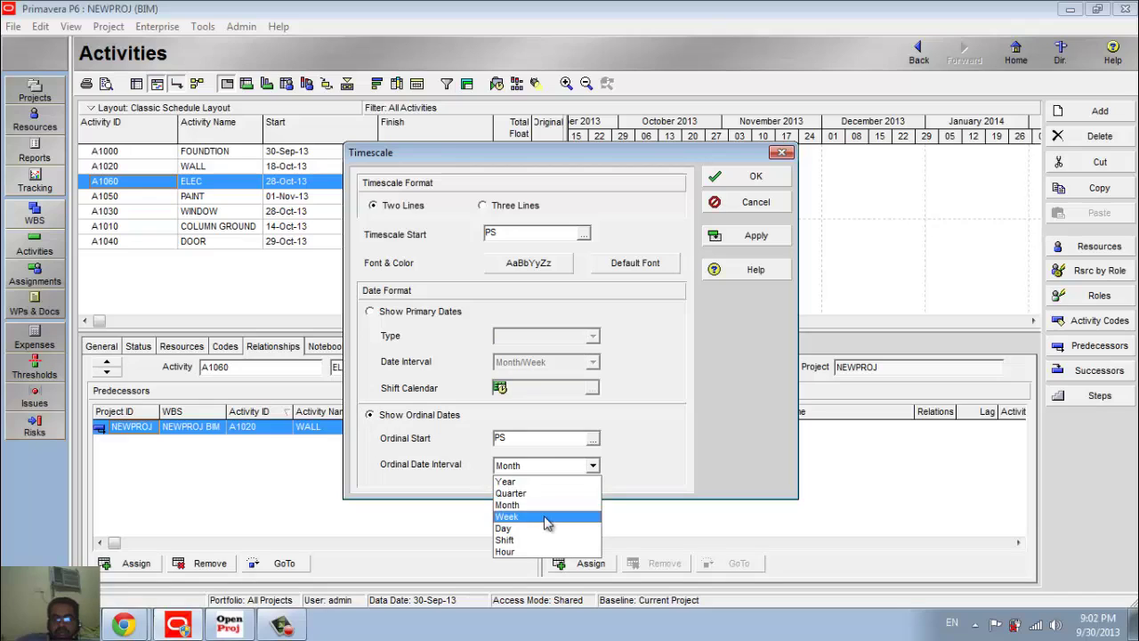
{"action": "left_click", "coordinate": [784, 155]}
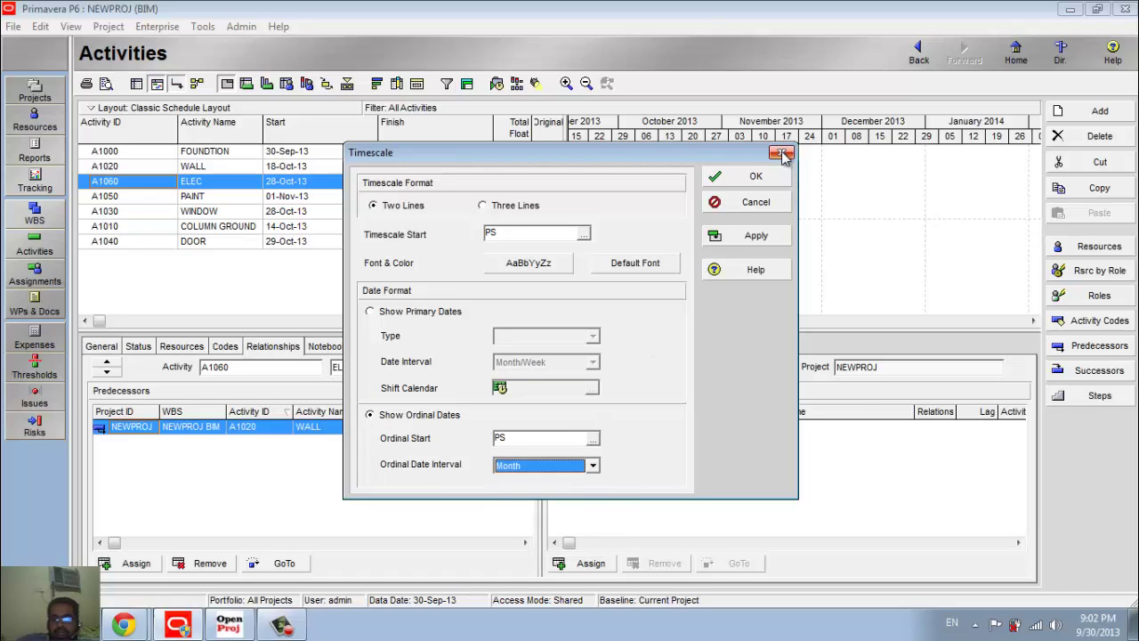
{"action": "left_click", "coordinate": [783, 155]}
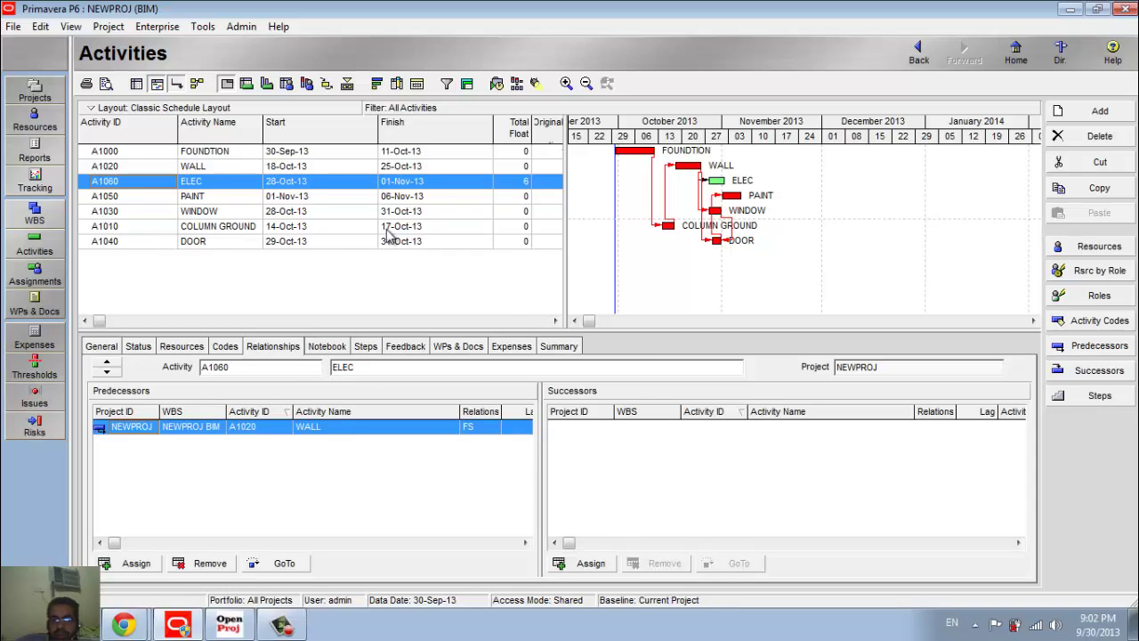
Show the resource assignments of the PAINT activity.
{"action": "left_click", "coordinate": [218, 201]}
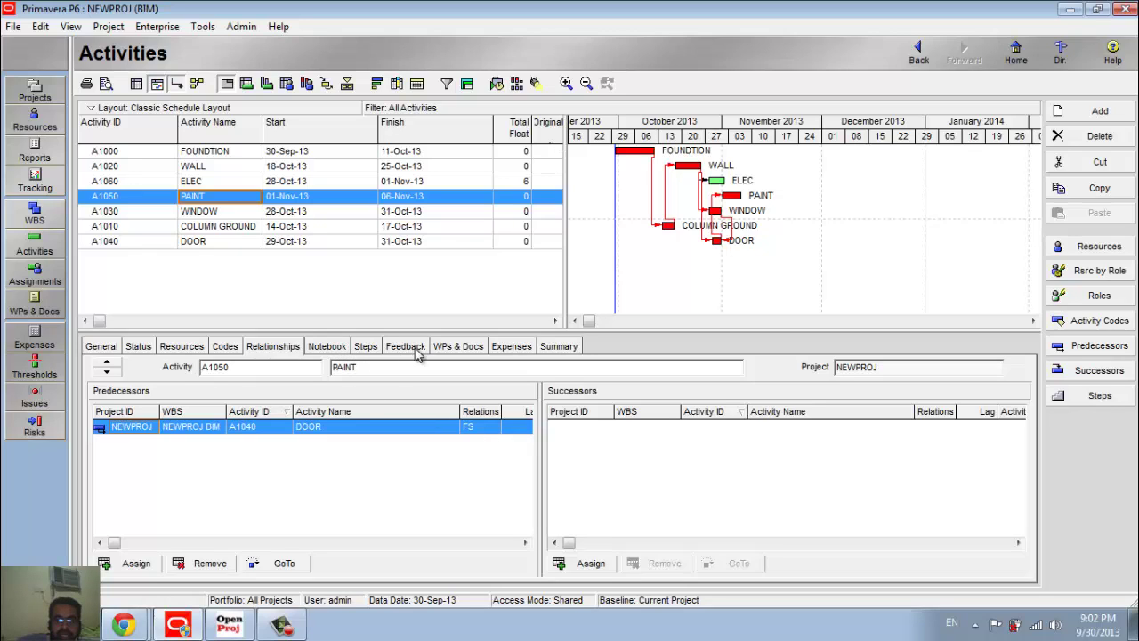
{"action": "left_click", "coordinate": [176, 349]}
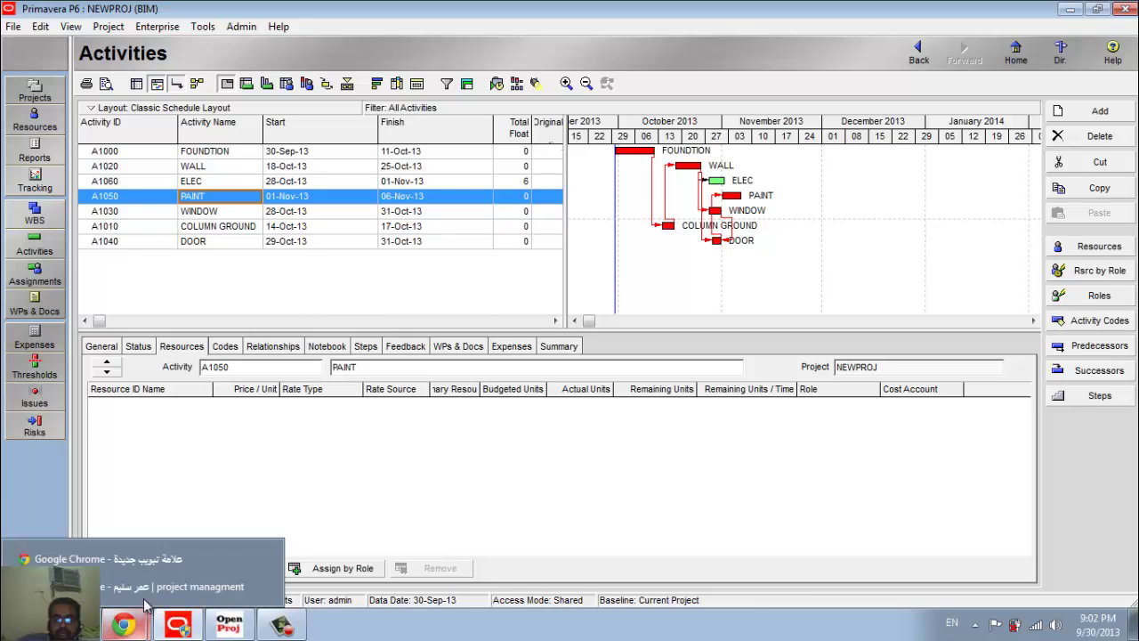
Switch to Chrome and look through the project management blog article on the Critical Path Method.
{"action": "left_click", "coordinate": [147, 586]}
{"action": "scroll", "coordinate": [584, 323], "scroll_direction": "up", "scroll_amount": 10}
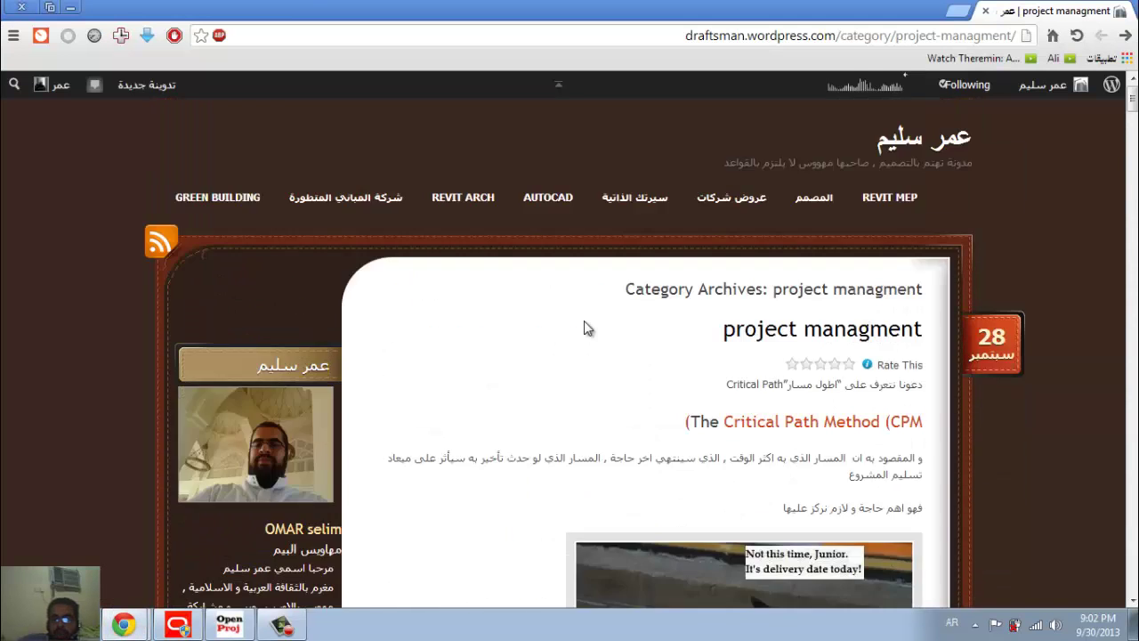
{"action": "scroll", "coordinate": [584, 328], "scroll_direction": "down", "scroll_amount": 5}
{"action": "scroll", "coordinate": [584, 327], "scroll_direction": "up", "scroll_amount": 1}
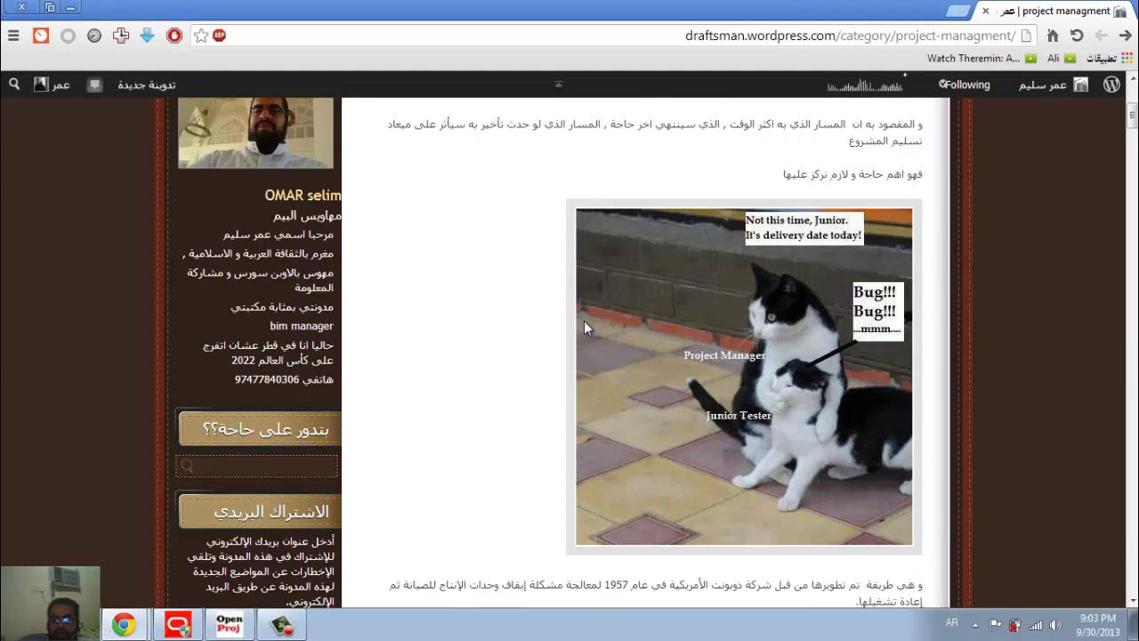